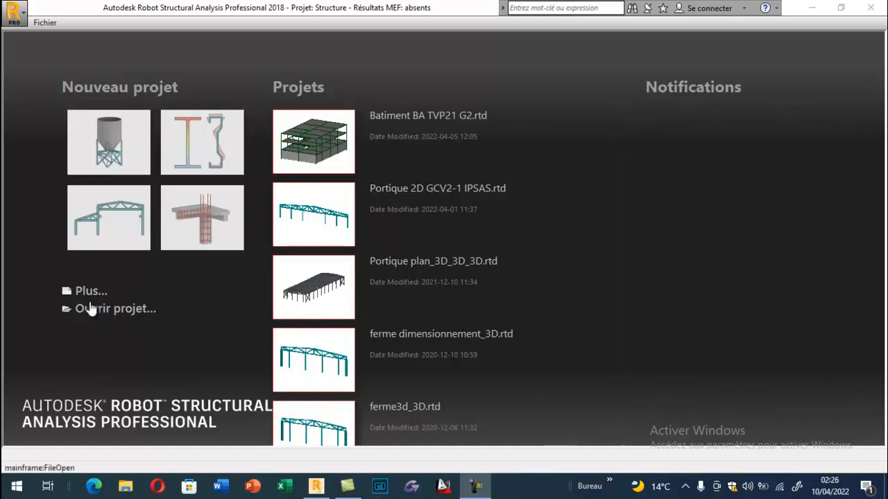
# - Create a new shell study project (Etude d'une Coque) and dismiss the startup tip
pyautogui.click(89, 292)
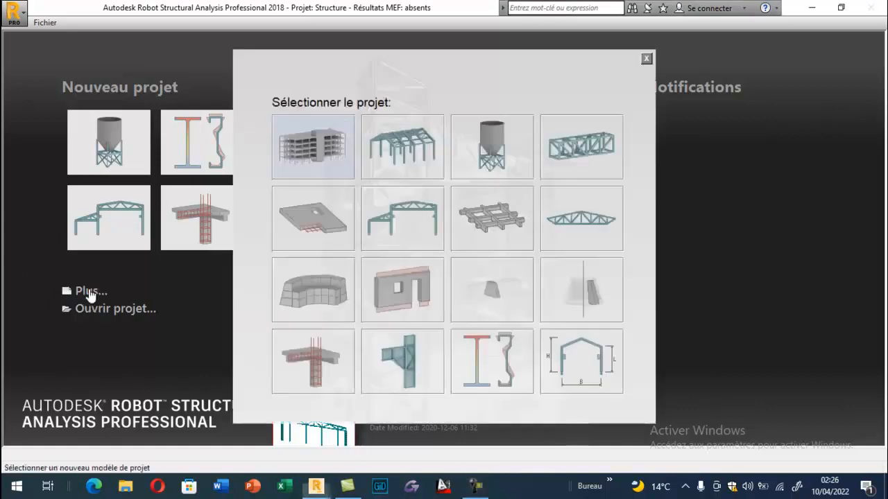
pyautogui.click(483, 168)
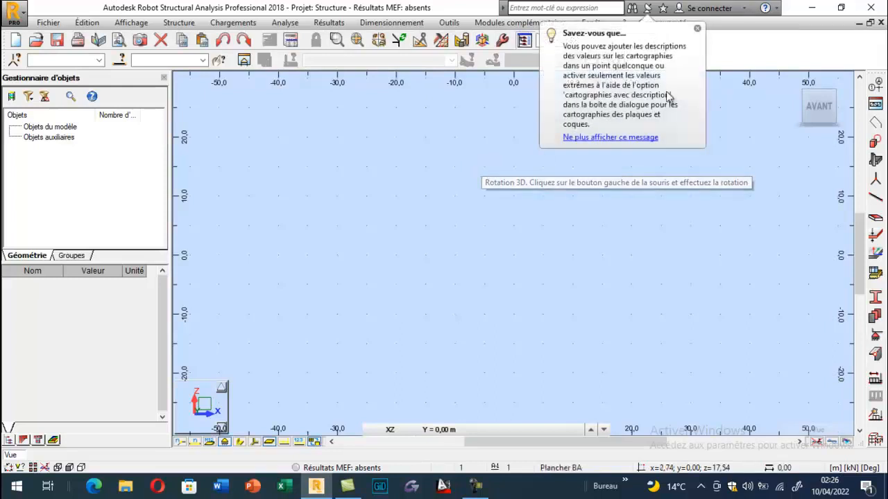
pyautogui.click(698, 29)
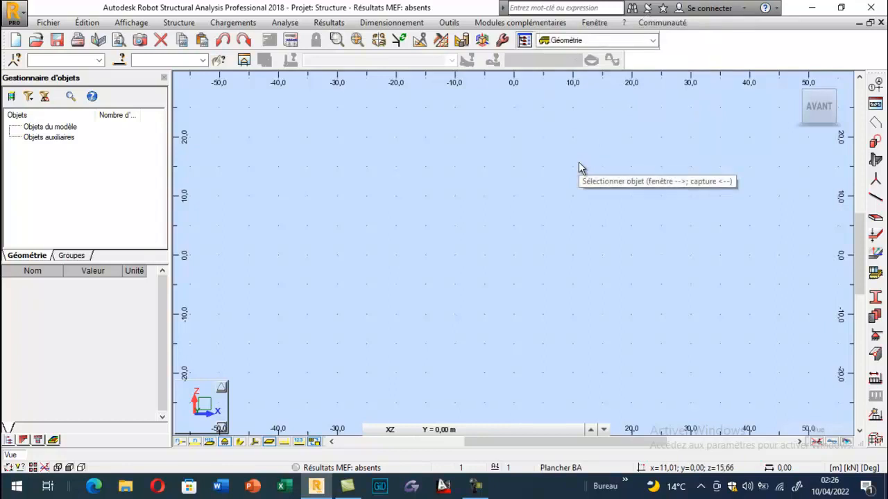
# - Start inserting a cylindrical tank shell from the PLAQUES & COQUES : Géométries types structure library
pyautogui.click(877, 107)
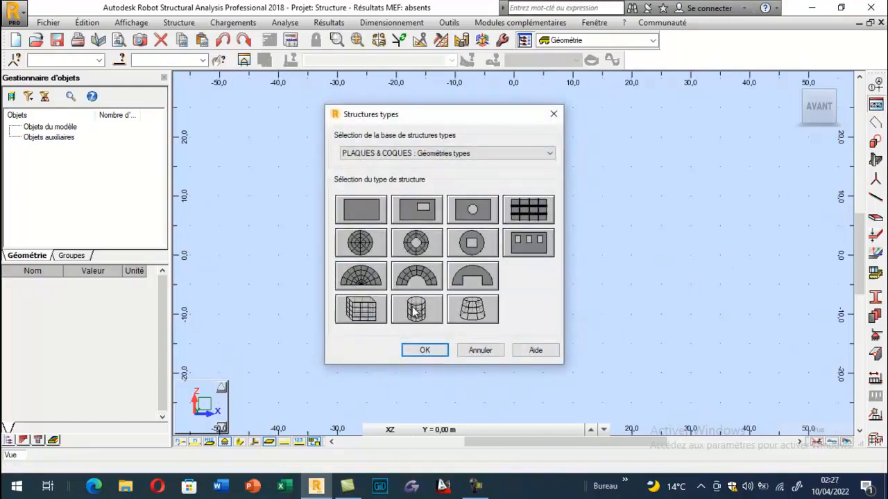
pyautogui.click(418, 309)
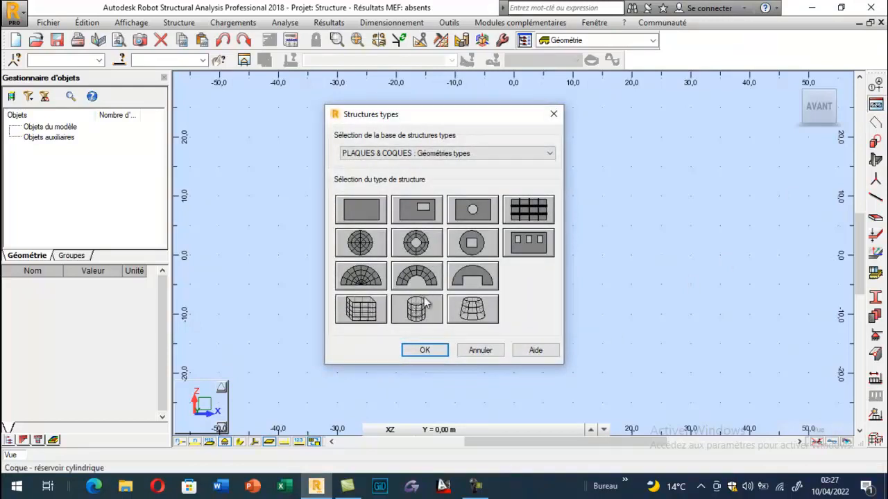
pyautogui.click(422, 351)
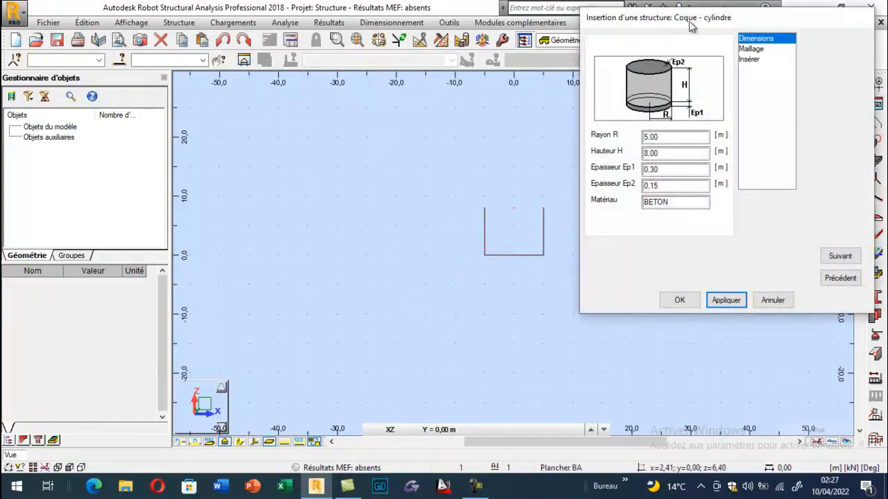
pyautogui.moveTo(692, 22); pyautogui.dragTo(610, 71)
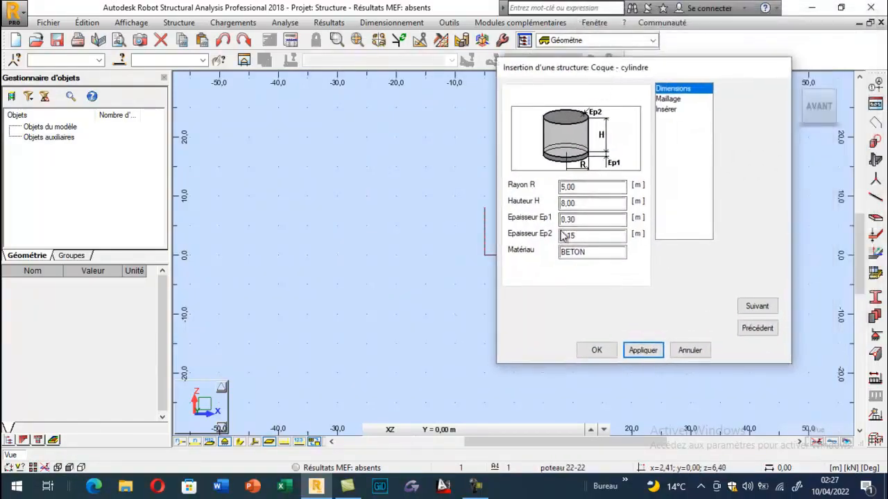
# - Set the cylinder's radius R to 2.5 m and its height H to 7 m
pyautogui.moveTo(578, 187); pyautogui.dragTo(536, 193)
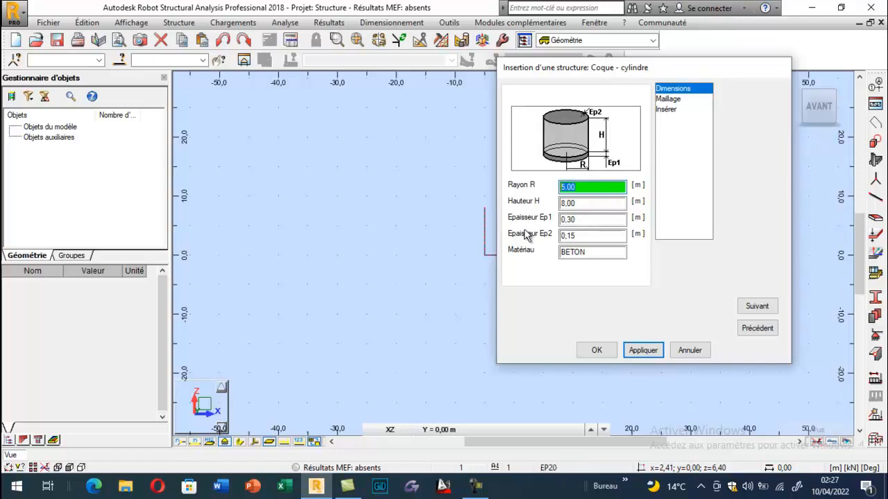
pyautogui.write('2,56')
pyautogui.press('BackSpace')
pyautogui.click(589, 201)
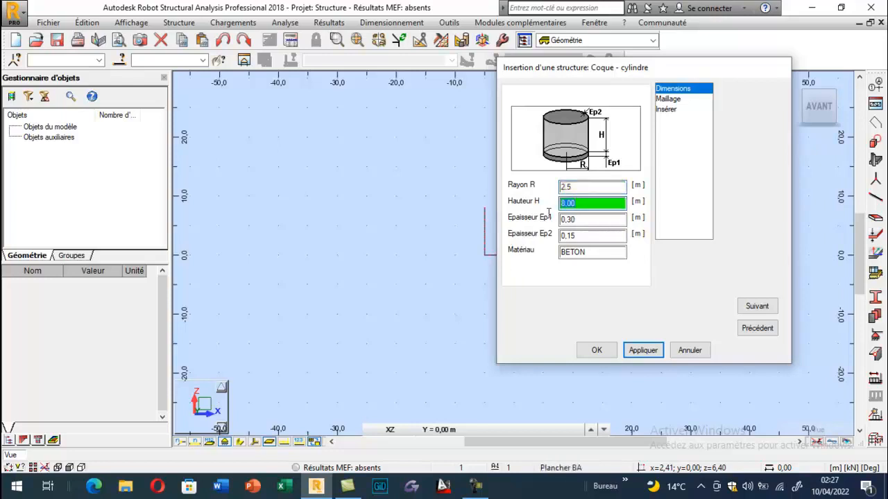
pyautogui.write('8')
pyautogui.press('BackSpace')
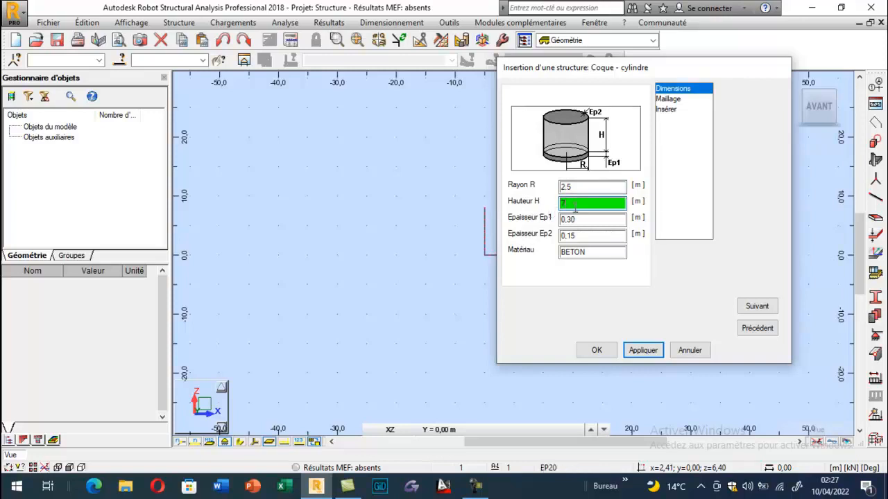
pyautogui.press('Tab')
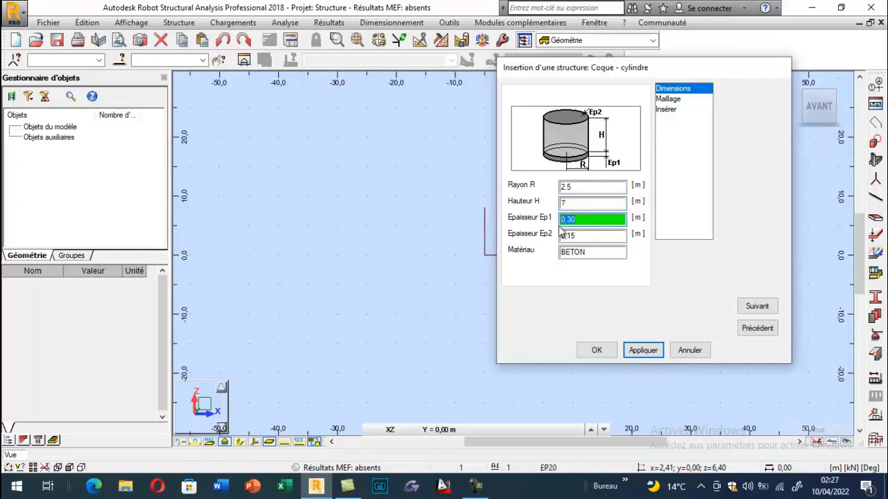
# - Set thickness Ep1 to 0.4 m and Ep2 to 0.25 m, and insert the cylinder into the model
pyautogui.write('0.4')
pyautogui.press('Tab')
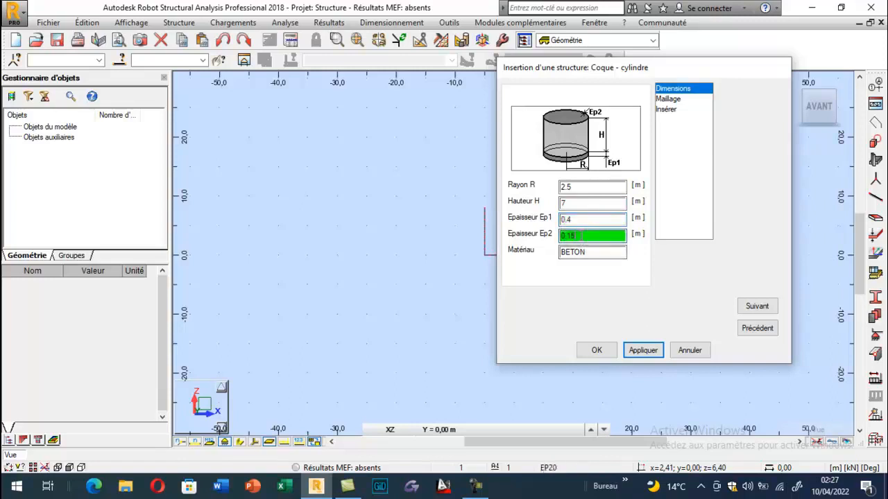
pyautogui.write('0.25')
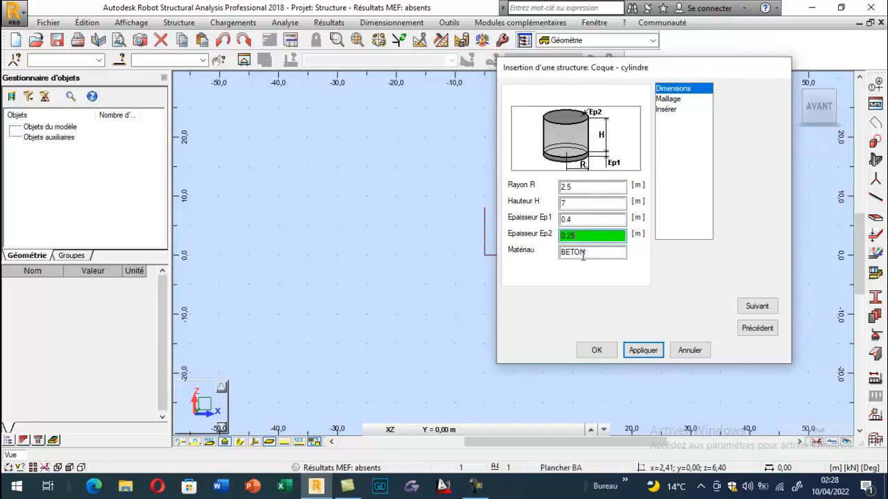
pyautogui.click(643, 351)
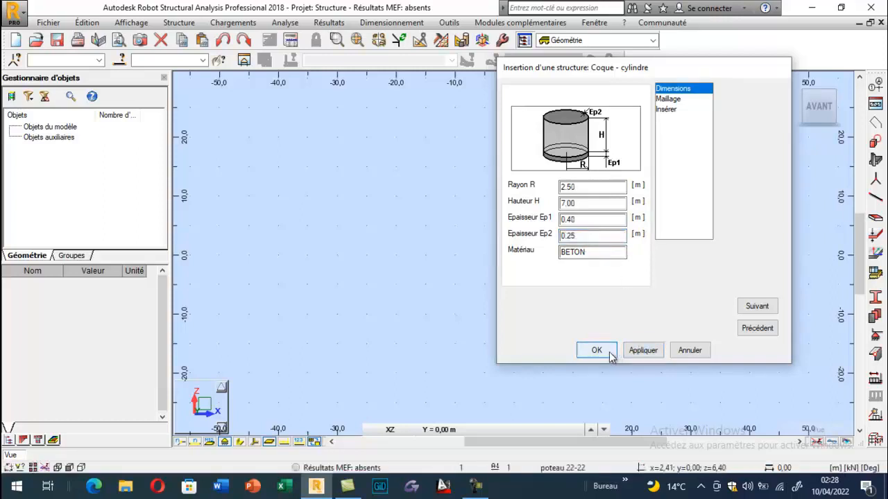
pyautogui.click(610, 355)
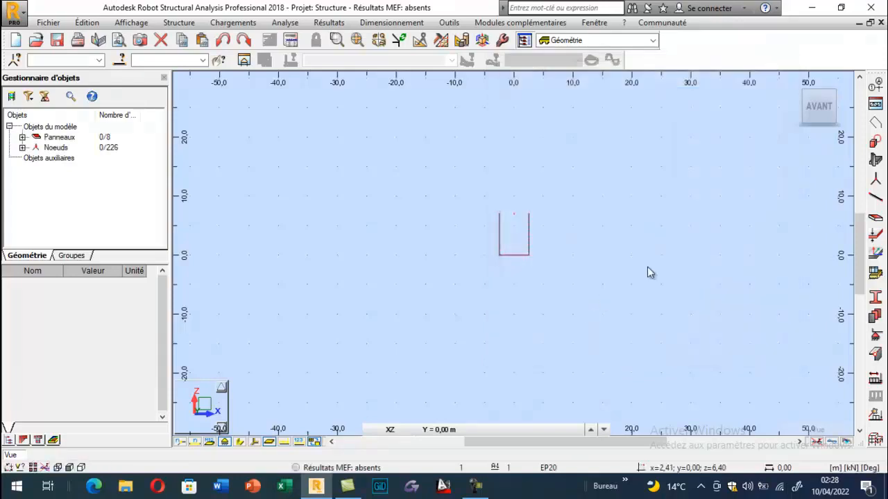
# - Switch to a 3D view and orbit it to show the tank obliquely from above
pyautogui.click(798, 83)
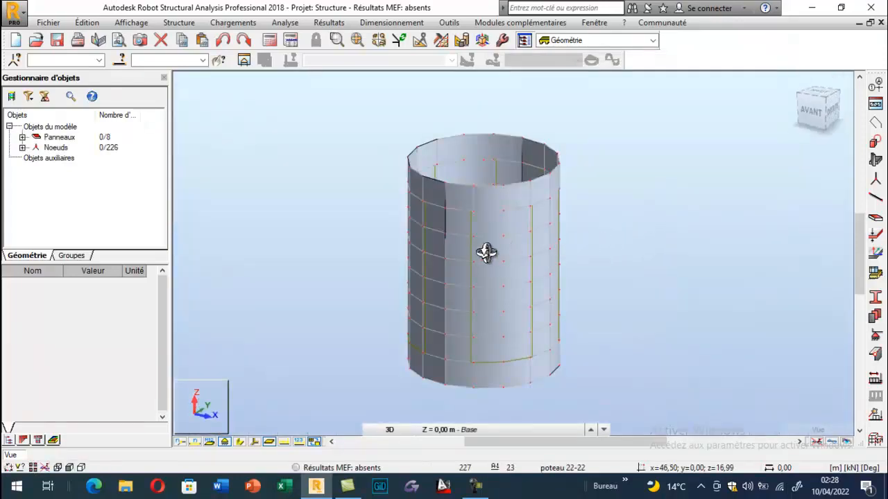
pyautogui.keyDown('shift'); pyautogui.moveTo(469, 247); pyautogui.dragTo(420, 271, button='middle'); pyautogui.keyUp('shift')
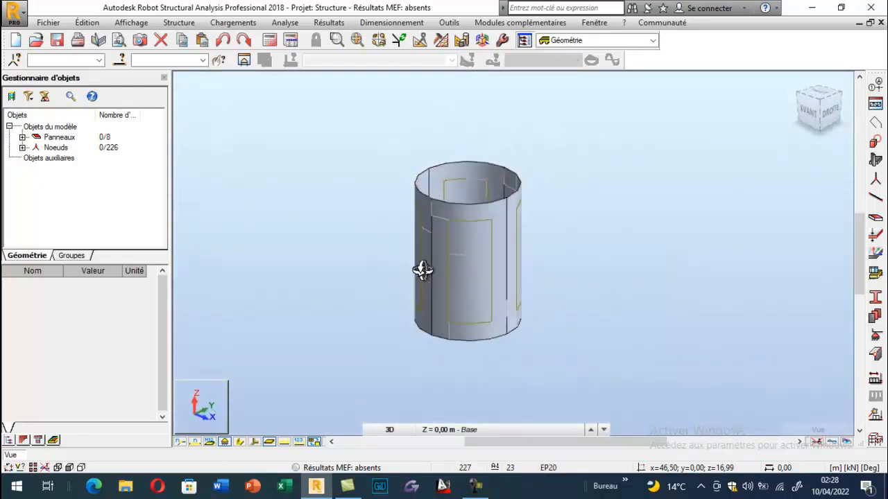
pyautogui.keyDown('shift'); pyautogui.moveTo(484, 212); pyautogui.dragTo(354, 260, button='middle'); pyautogui.keyUp('shift')
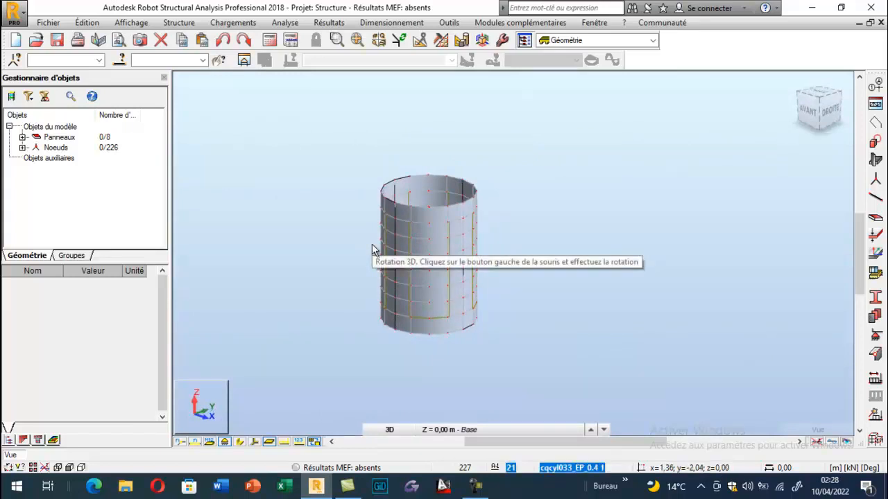
# - Turn on the panel thickness display (Epaisseur des panneaux) in the Panneaux / EF view attributes and list the model's panels
pyautogui.rightClick(276, 163)
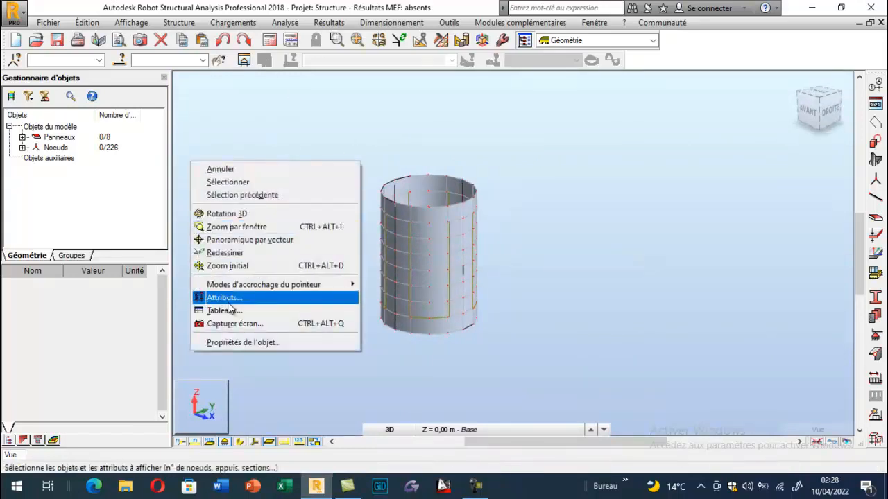
pyautogui.click(227, 302)
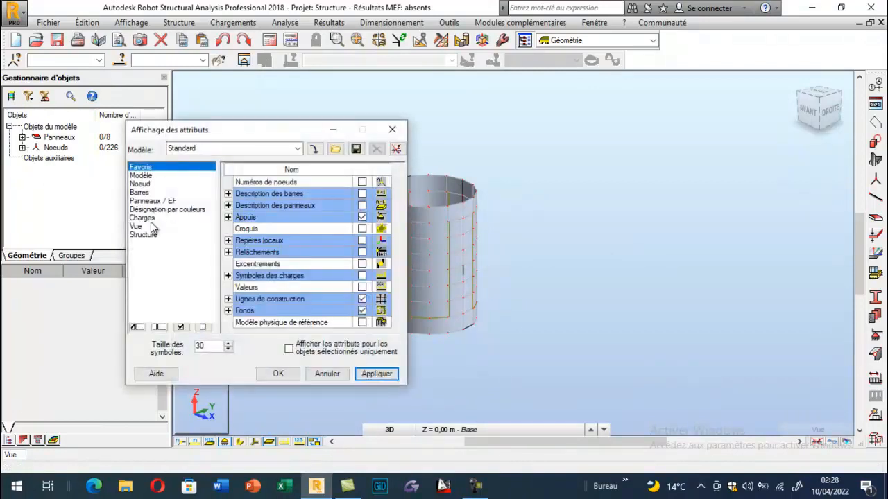
pyautogui.click(145, 201)
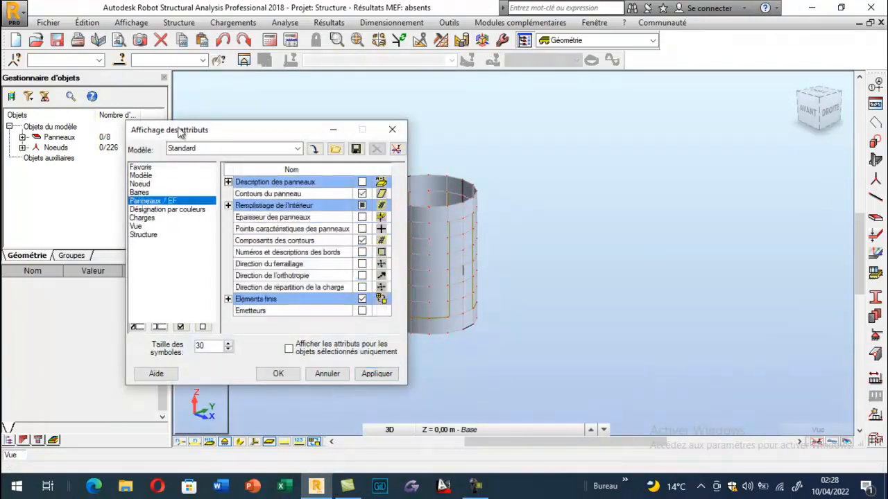
pyautogui.moveTo(233, 132); pyautogui.dragTo(124, 205)
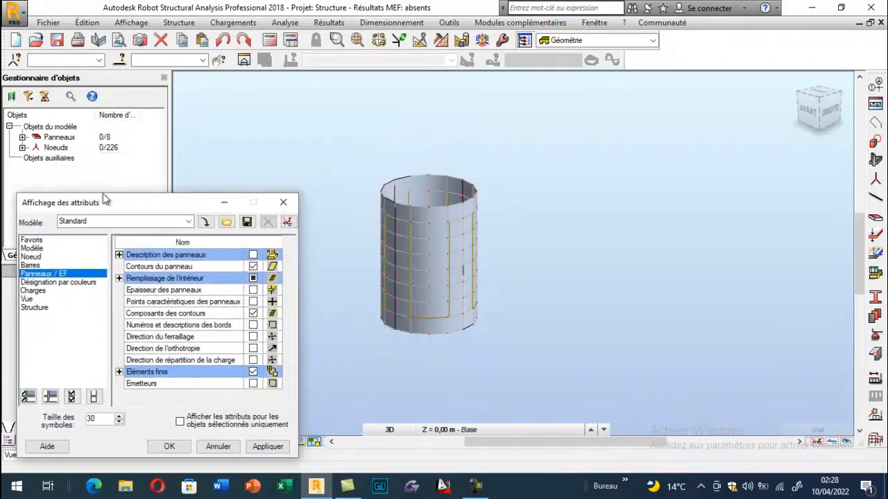
pyautogui.click(22, 138)
pyautogui.moveTo(109, 204); pyautogui.dragTo(134, 285)
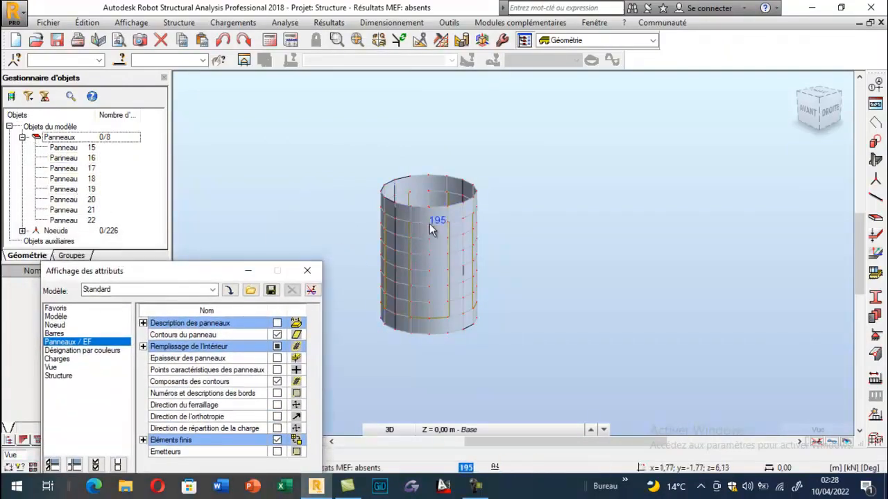
pyautogui.moveTo(208, 270); pyautogui.dragTo(201, 157)
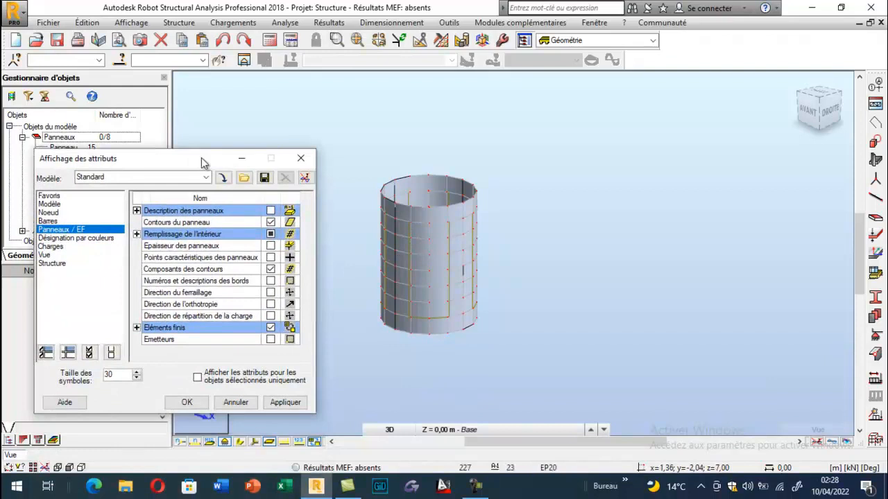
pyautogui.click(270, 245)
pyautogui.click(285, 402)
pyautogui.click(187, 402)
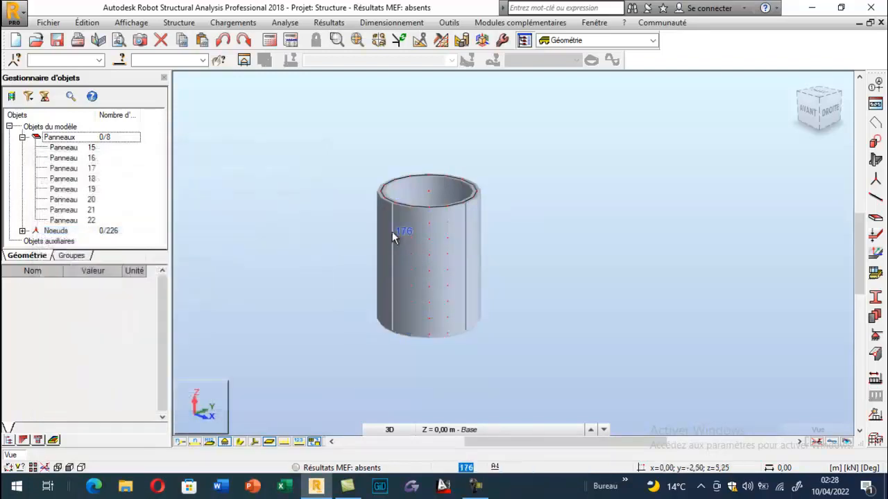
# - Examine the thickened tank wall, rim and base from different angles in 3D
pyautogui.click(392, 234)
pyautogui.rightClick(330, 169)
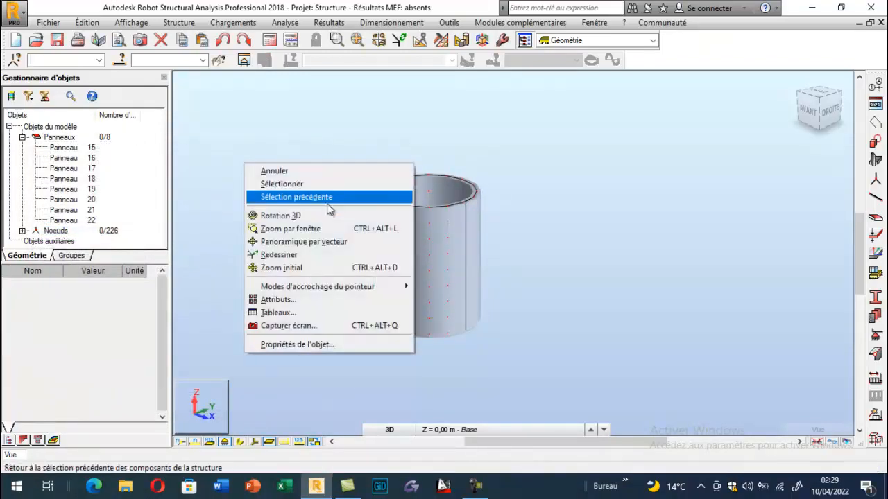
pyautogui.click(326, 214)
pyautogui.moveTo(398, 214); pyautogui.dragTo(341, 192)
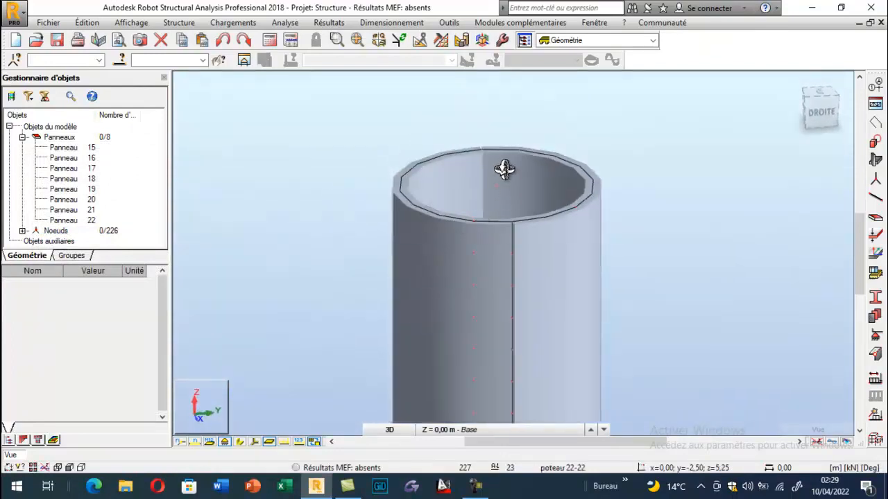
pyautogui.scroll(-3, 505, 171)
pyautogui.moveTo(507, 290); pyautogui.dragTo(507, 322)
pyautogui.scroll(3, 498, 323)
pyautogui.scroll(-5, 498, 313)
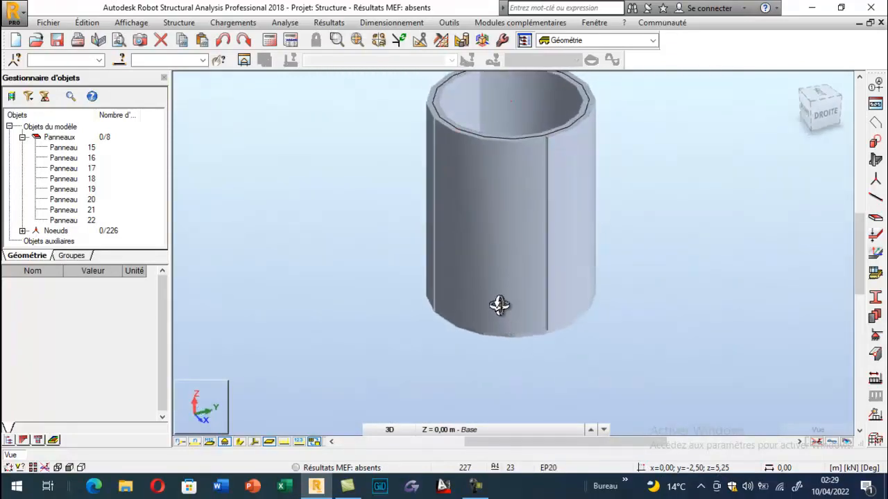
pyautogui.scroll(-3, 498, 306)
pyautogui.scroll(2, 563, 190)
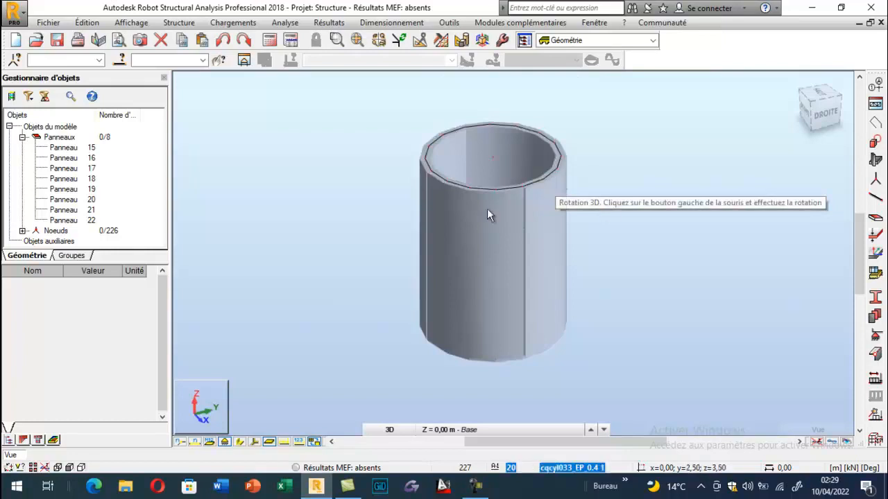
# - Turn off the panel thickness display (Epaisseur des panneaux) in the Panneaux / EF view attributes
pyautogui.rightClick(295, 166)
pyautogui.click(263, 296)
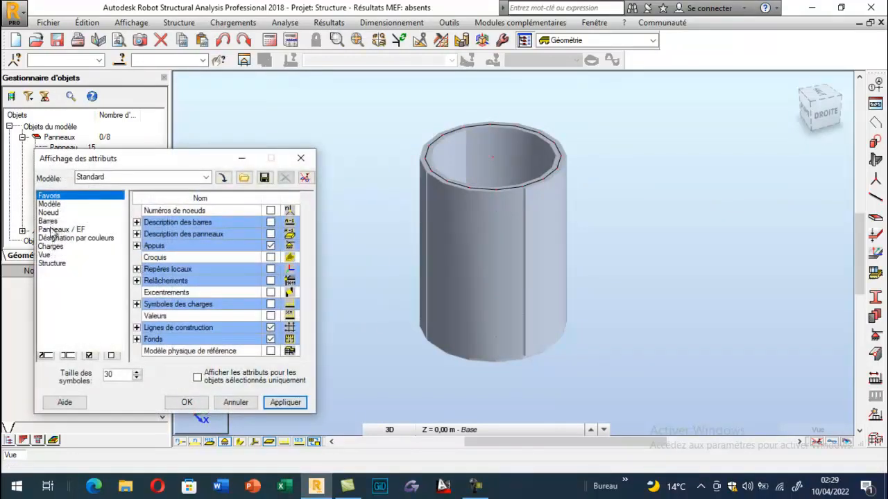
pyautogui.click(56, 229)
pyautogui.click(271, 246)
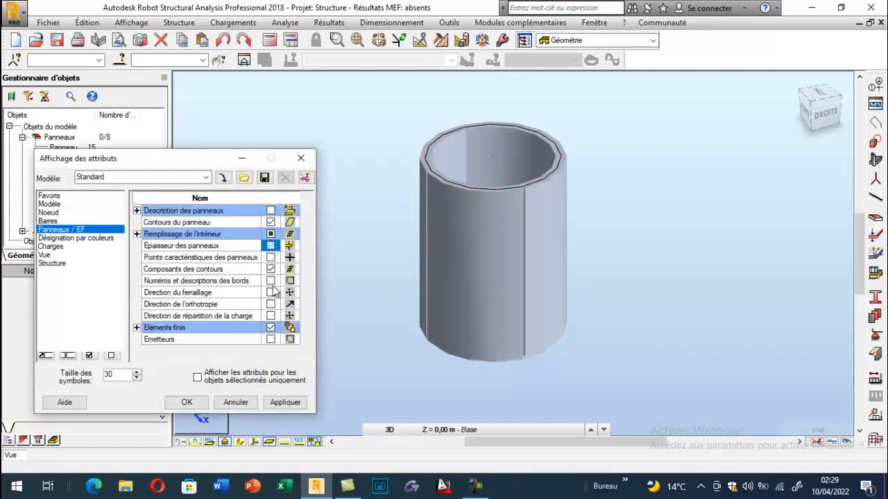
pyautogui.click(285, 402)
pyautogui.click(187, 402)
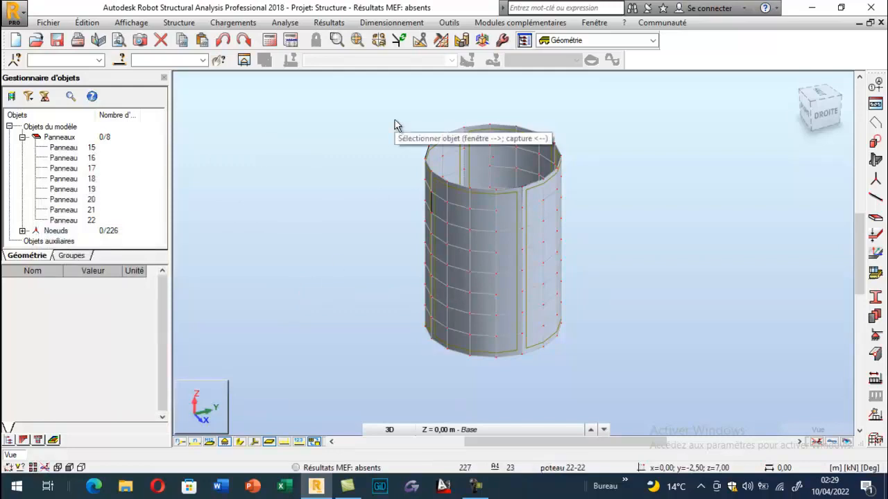
# - Set the force unit to daN in the job preferences (Préférences de la tâche)
pyautogui.click(448, 22)
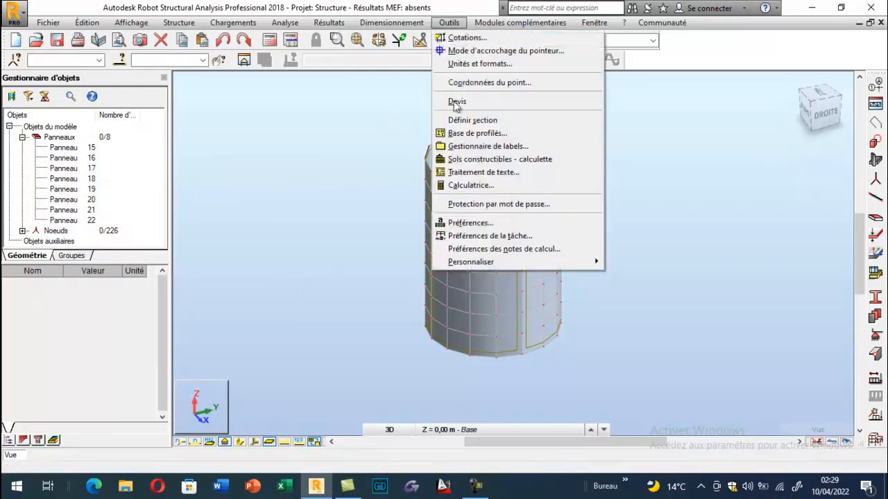
pyautogui.click(456, 237)
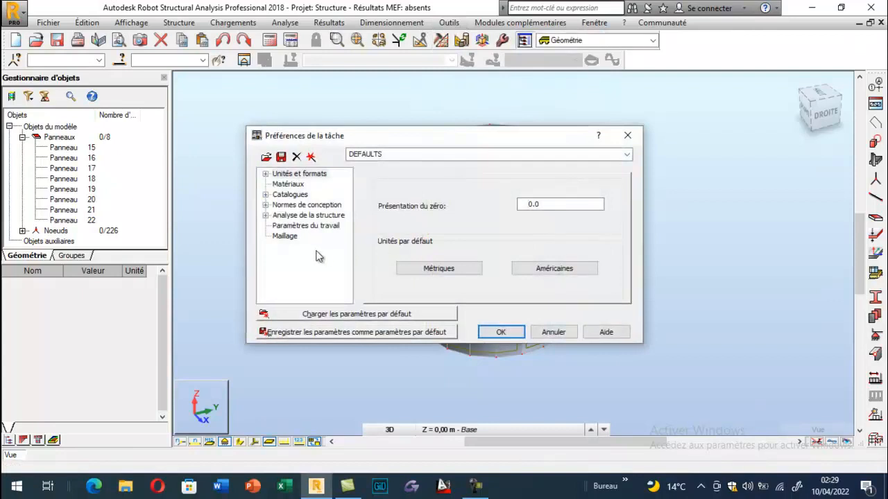
pyautogui.click(265, 174)
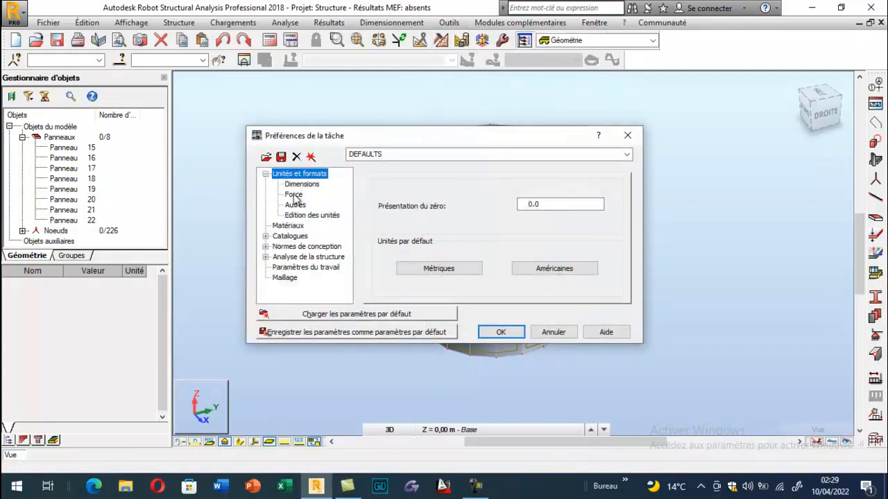
pyautogui.click(294, 195)
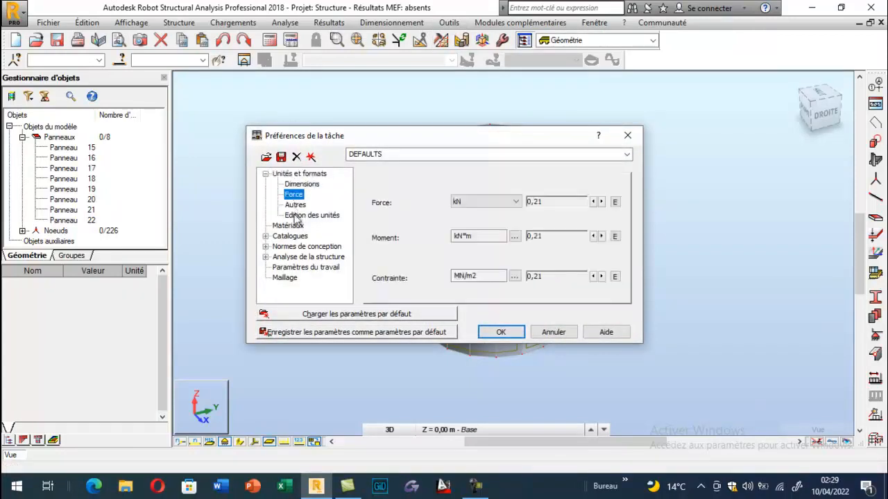
pyautogui.click(483, 202)
pyautogui.click(472, 217)
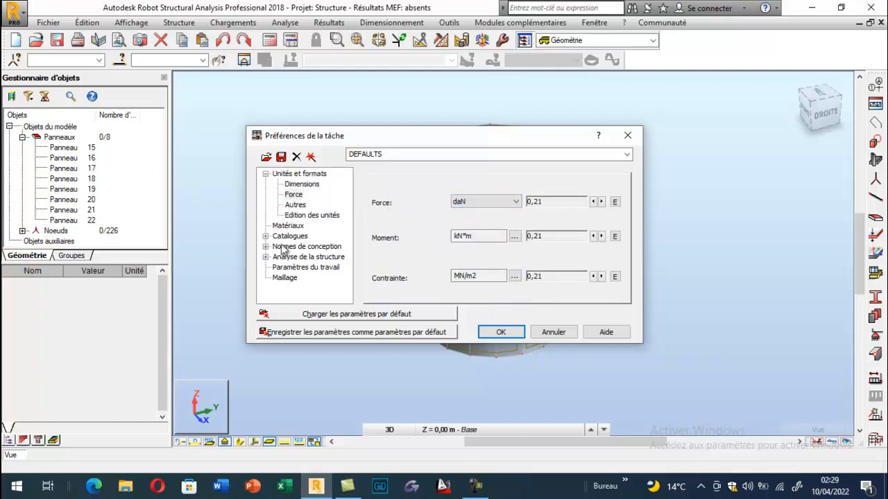
# - Set the design codes to BAEL 91 mod. 99 for reinforced concrete and DTU 13.12 for geotechnics, and apply the job preferences
pyautogui.click(286, 248)
pyautogui.click(541, 247)
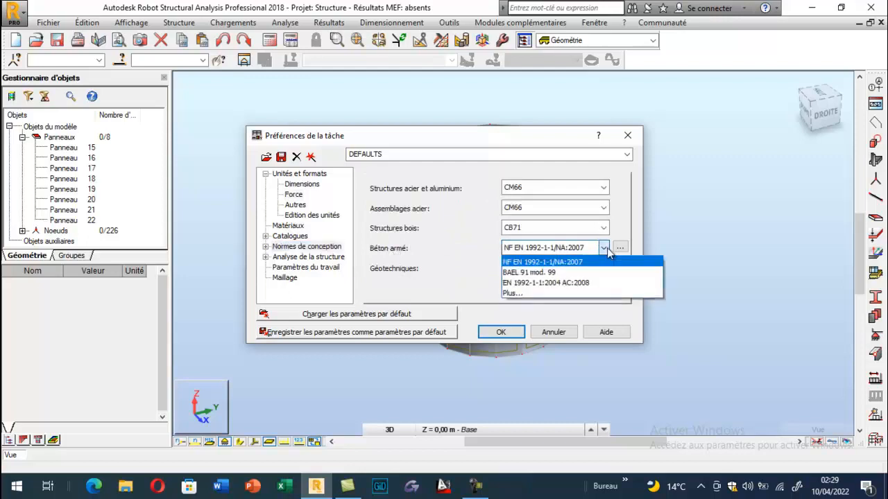
pyautogui.click(532, 273)
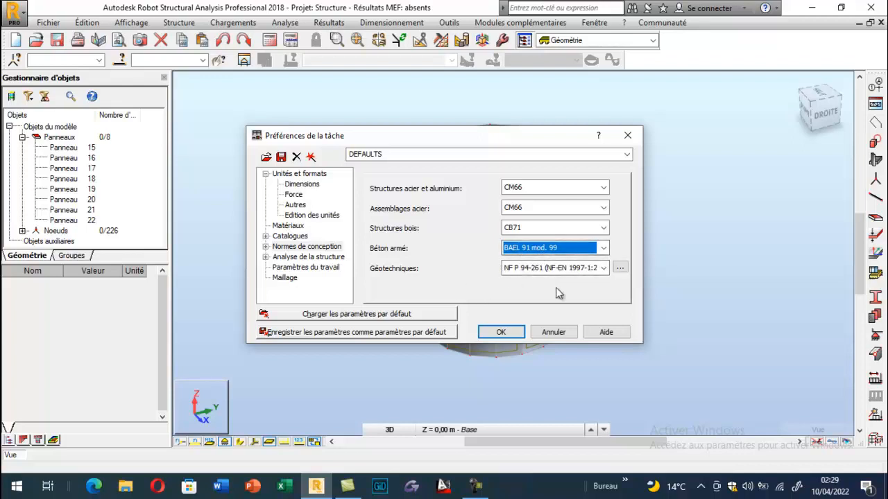
pyautogui.click(604, 268)
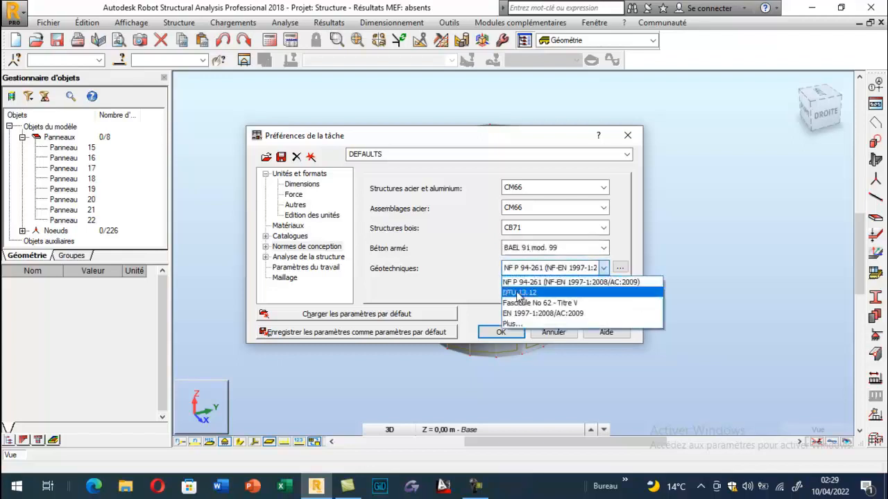
pyautogui.click(519, 293)
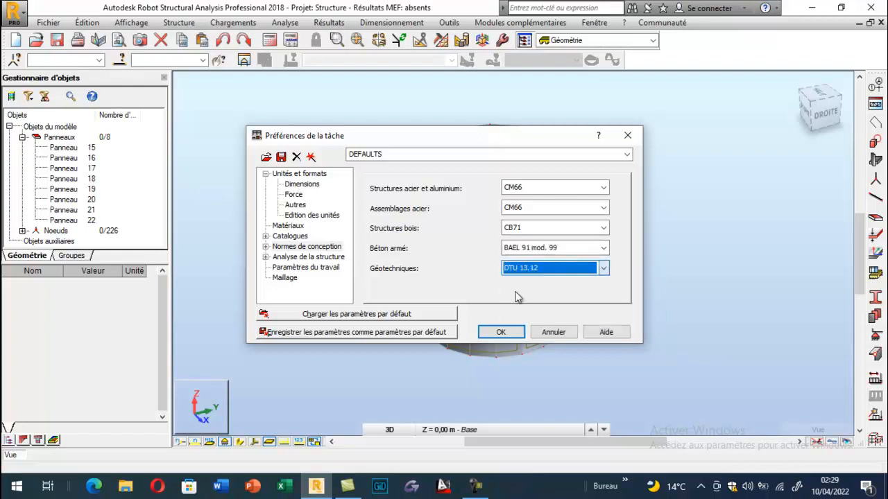
pyautogui.click(494, 333)
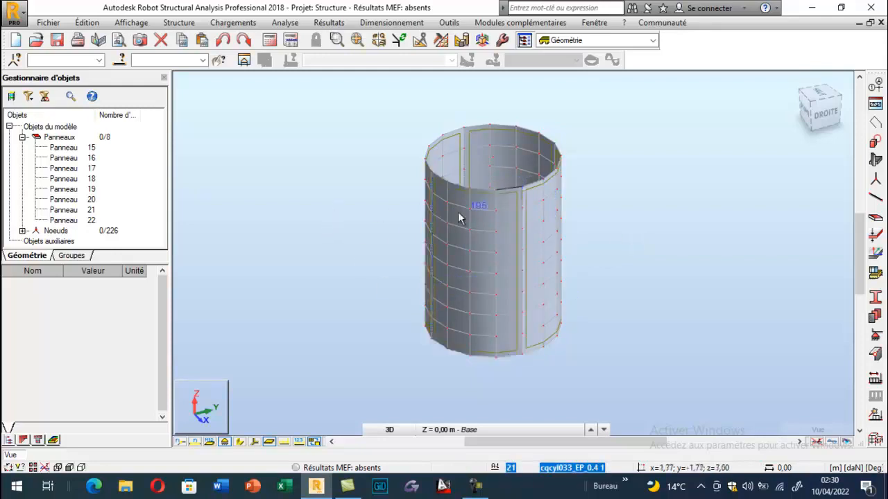
# - Set the meshing options of all panels to generation by element size (Taille de élément) with a value of 0.2 m
pyautogui.click(440, 42)
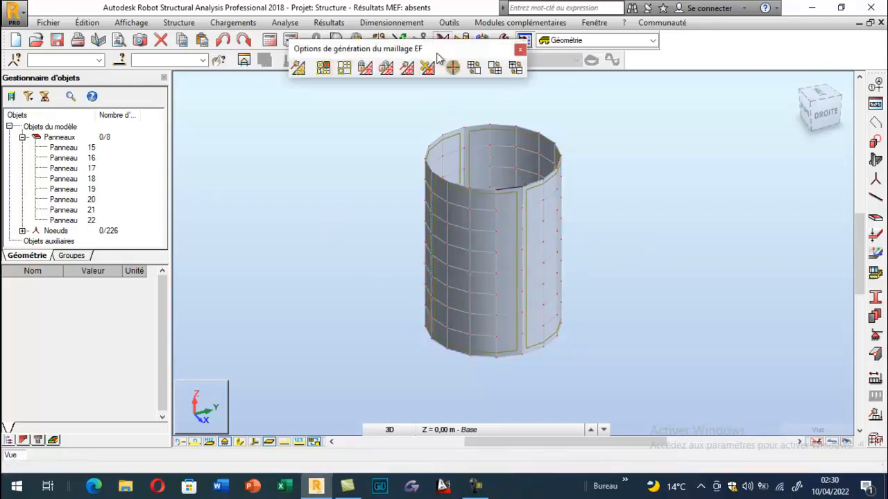
pyautogui.click(345, 67)
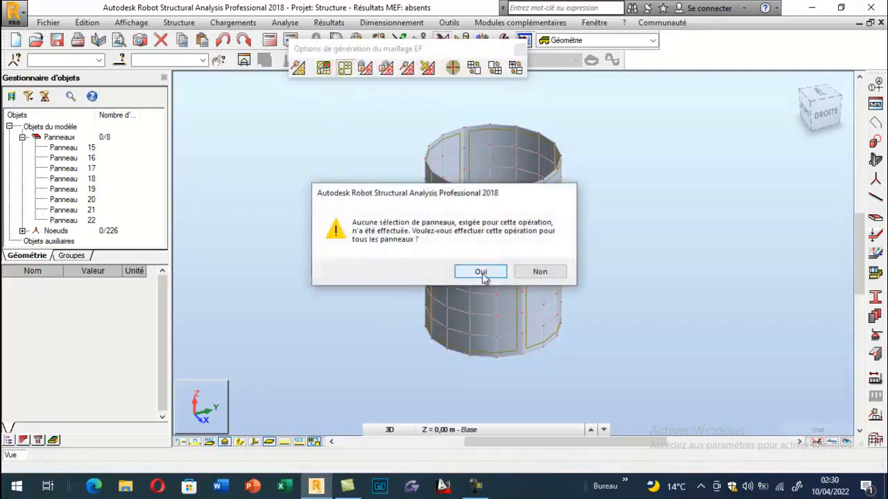
pyautogui.click(463, 273)
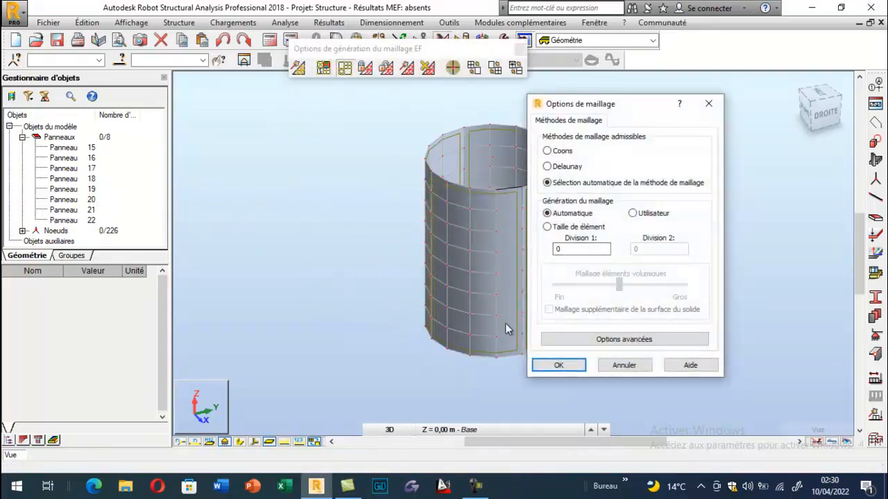
pyautogui.click(563, 229)
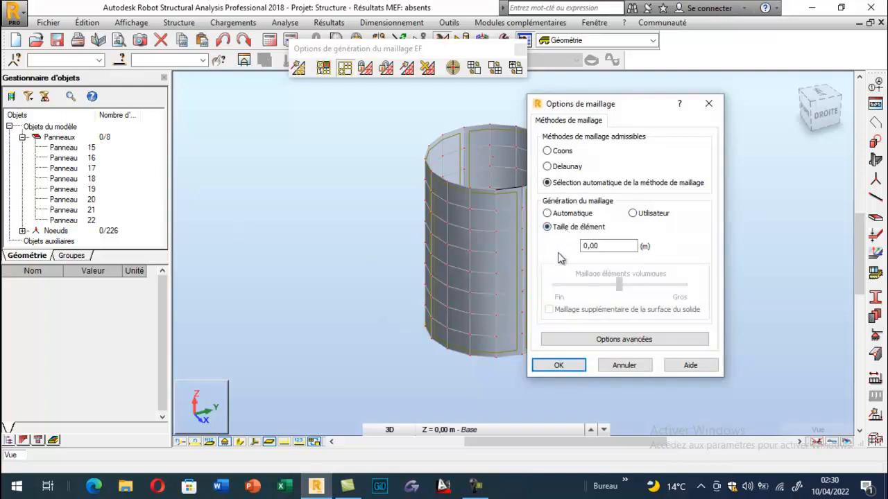
pyautogui.press('Tab')
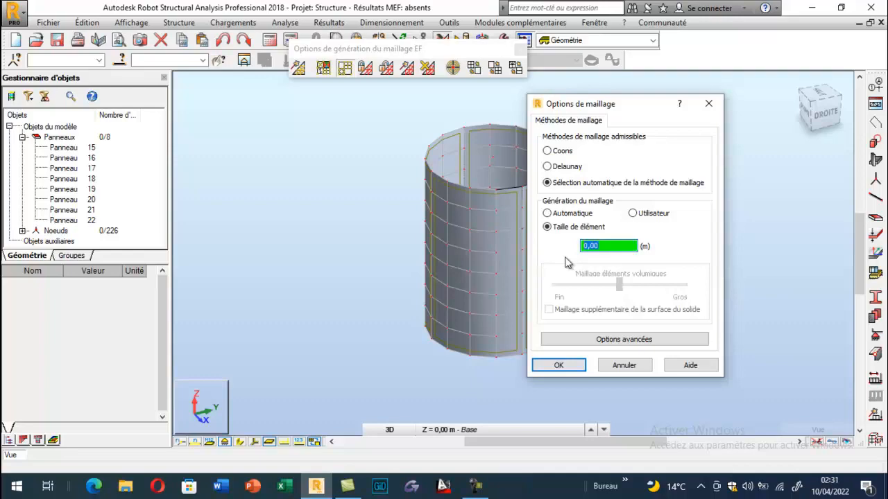
pyautogui.write('0.2')
pyautogui.click(563, 366)
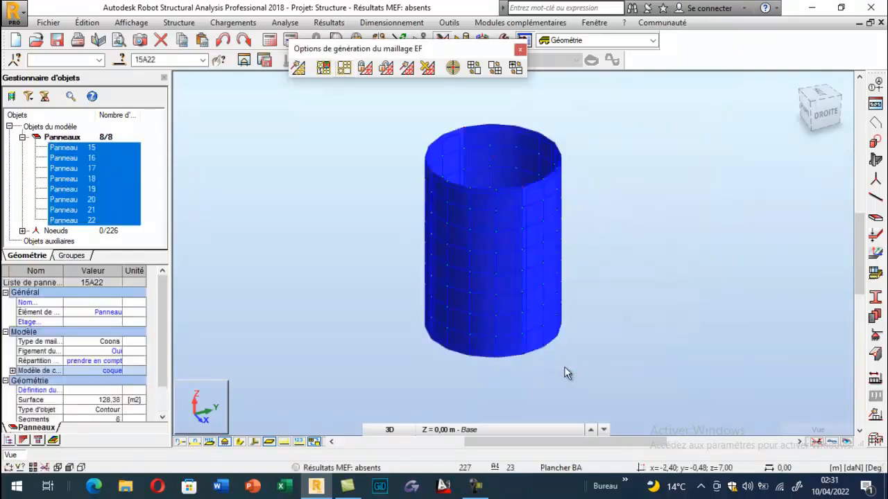
# - Generate the finite element mesh on the tank panels, dismiss the calculation messages and clear the panel selection
pyautogui.click(298, 67)
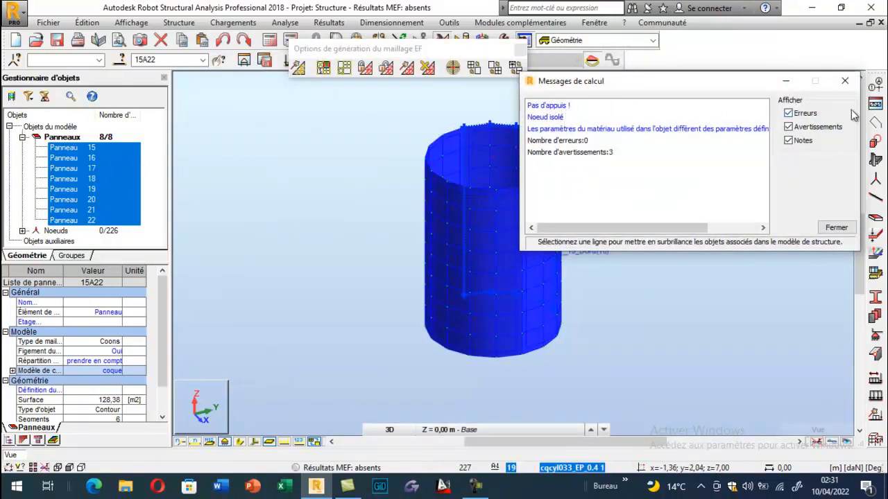
pyautogui.click(845, 80)
pyautogui.click(519, 49)
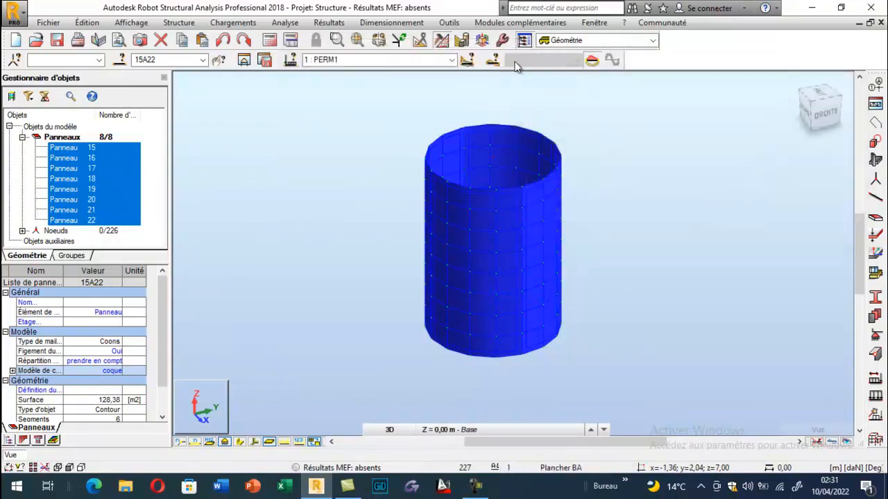
pyautogui.click(356, 183)
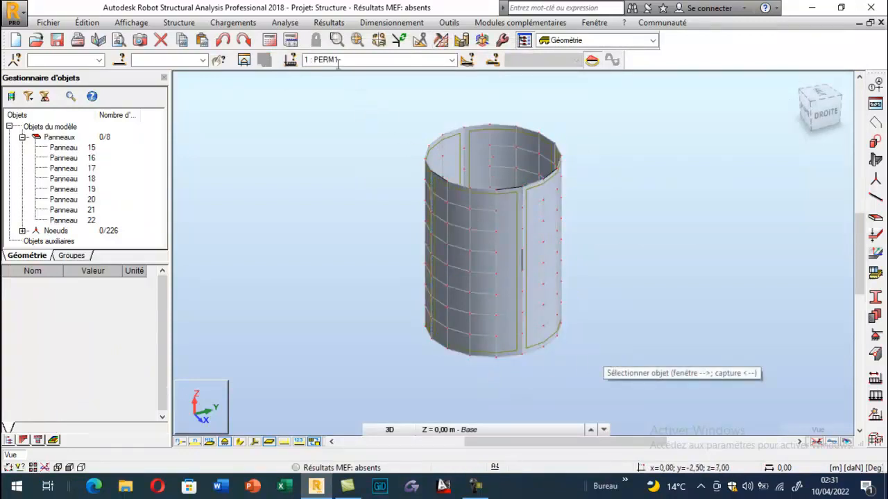
# - Select load case 1 (PERM1) and display its load symbols on the tank model
pyautogui.click(452, 60)
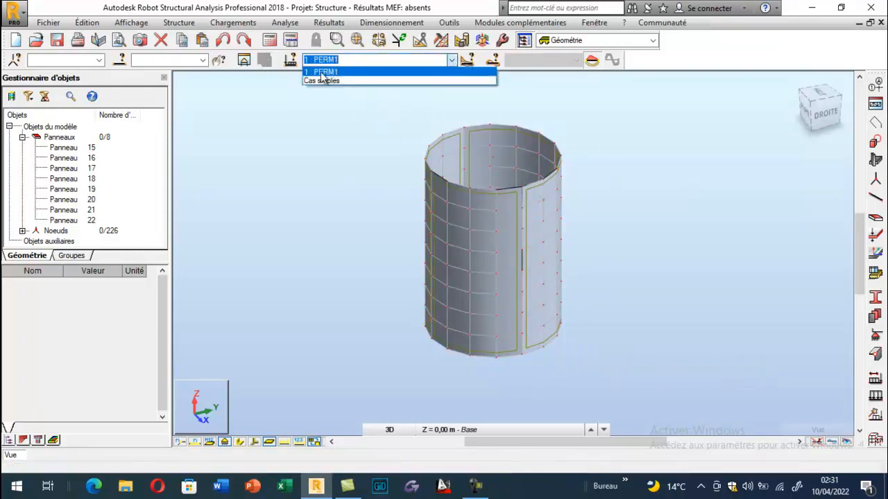
pyautogui.click(325, 71)
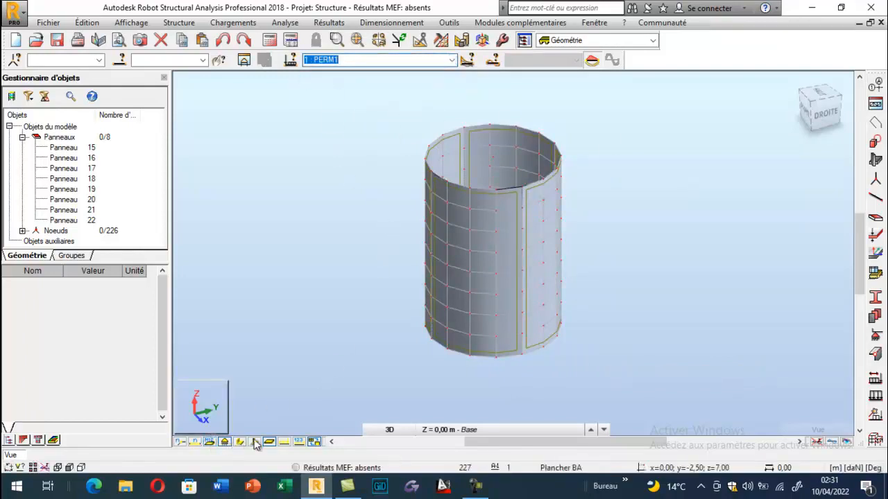
pyautogui.click(284, 443)
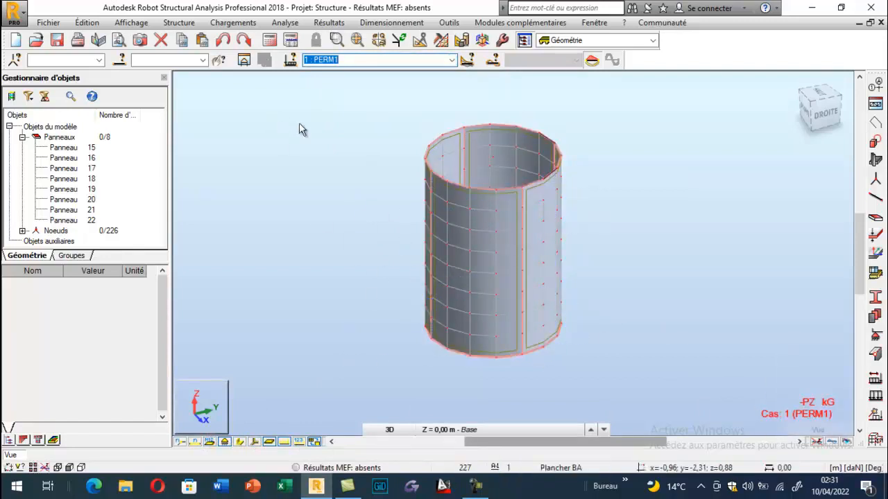
# - Open the load case definitions and examine the weight and mass load types (Poids et masse) offered for case PERM1
pyautogui.click(876, 379)
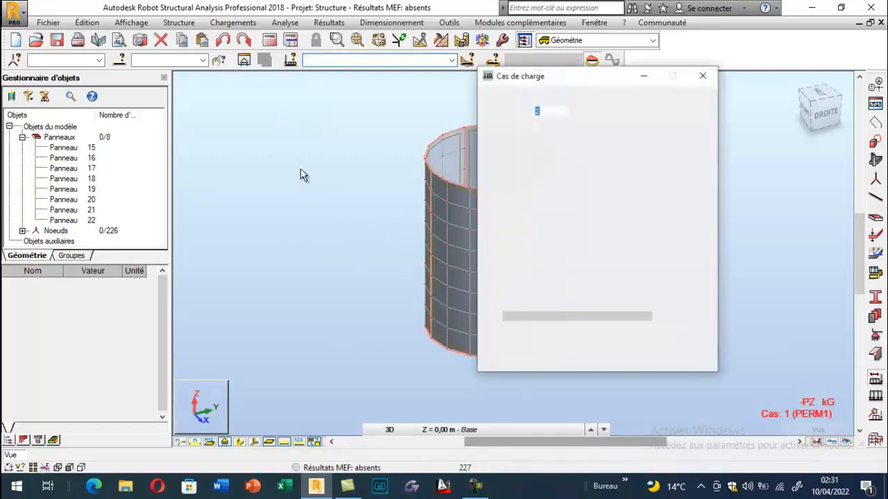
pyautogui.moveTo(551, 85); pyautogui.dragTo(109, 75)
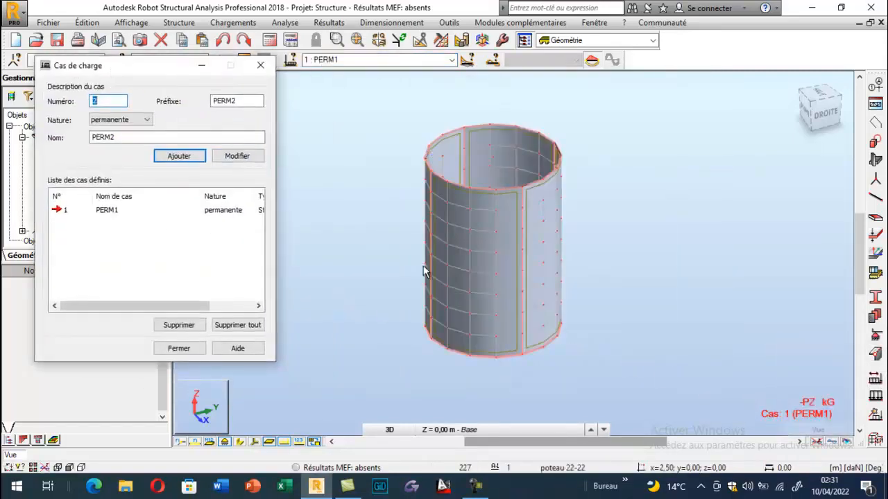
pyautogui.click(875, 397)
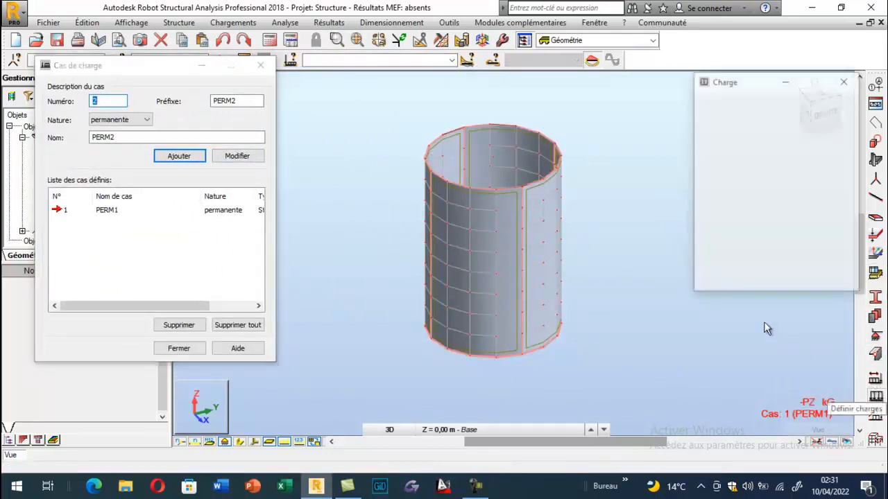
pyautogui.click(815, 130)
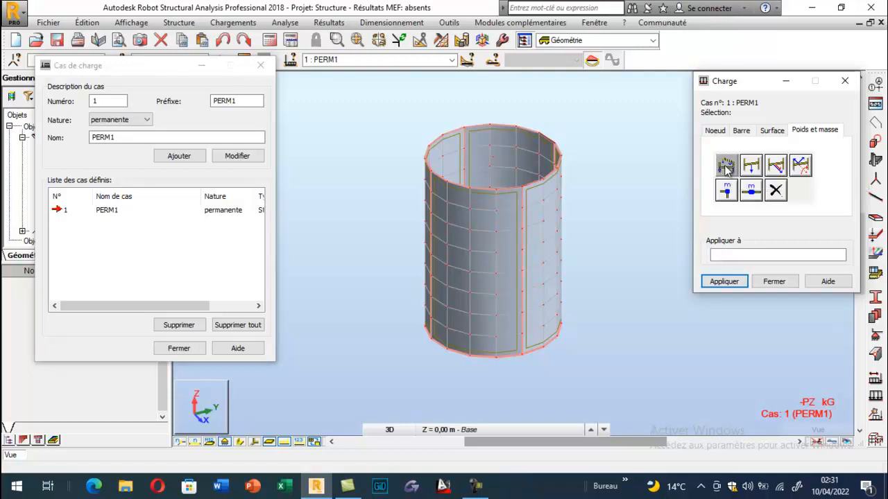
pyautogui.click(844, 81)
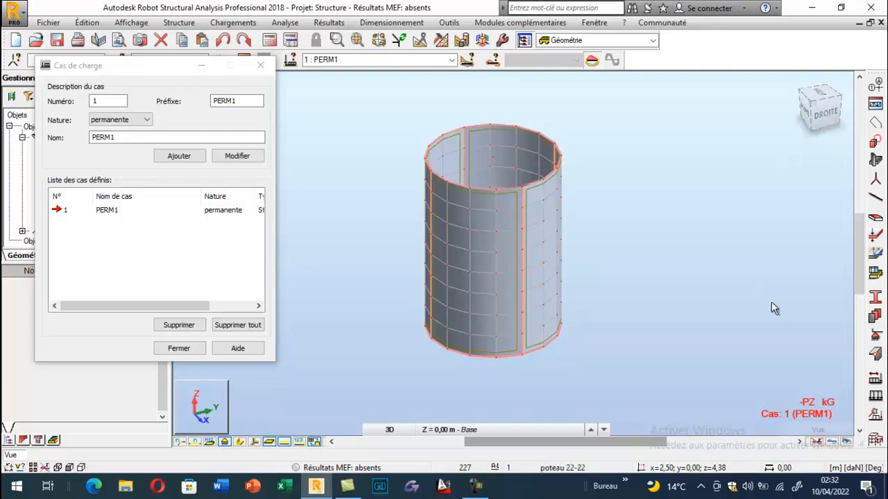
pyautogui.click(475, 485)
pyautogui.click(828, 434)
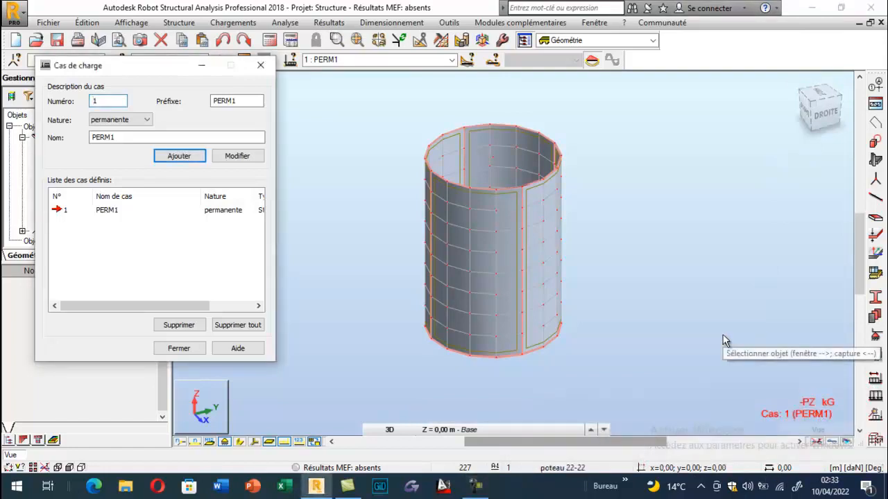
# - Add a load case of nature d'exploitation named "poids et poussée de l'eau"
pyautogui.click(147, 120)
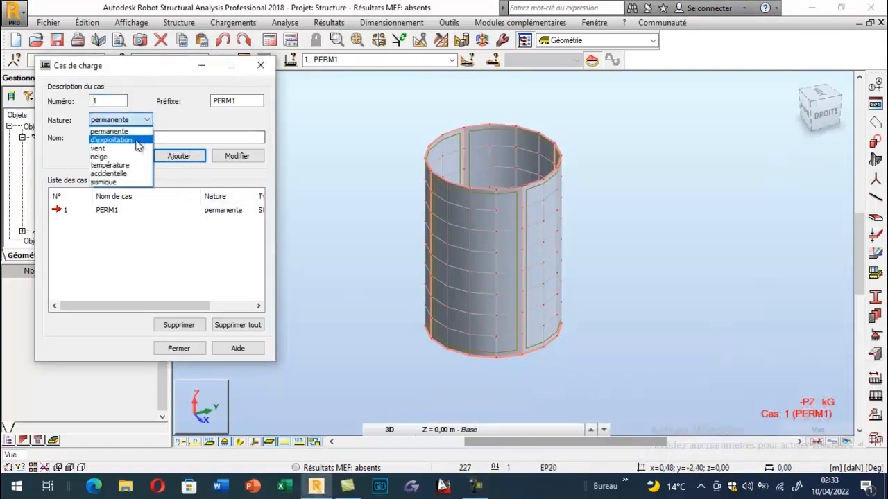
pyautogui.click(131, 144)
pyautogui.doubleClick(115, 137)
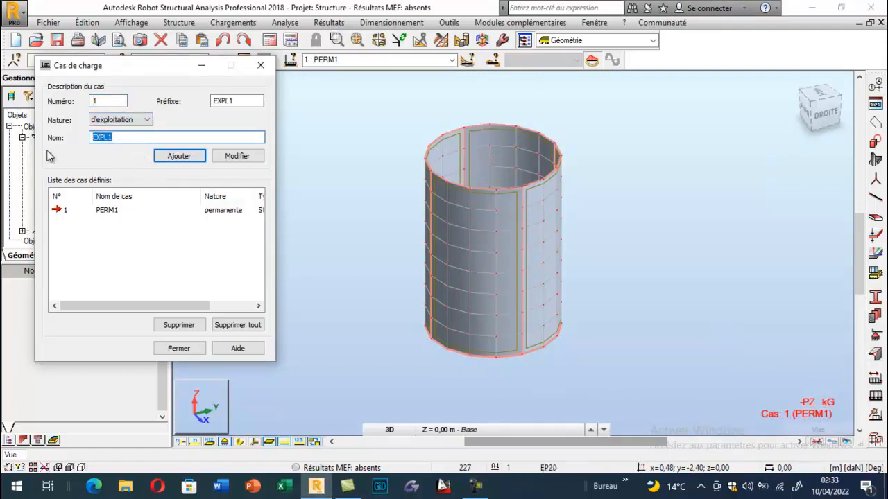
pyautogui.write('plids e')
pyautogui.write('t pous')
pyautogui.write('sée de l')
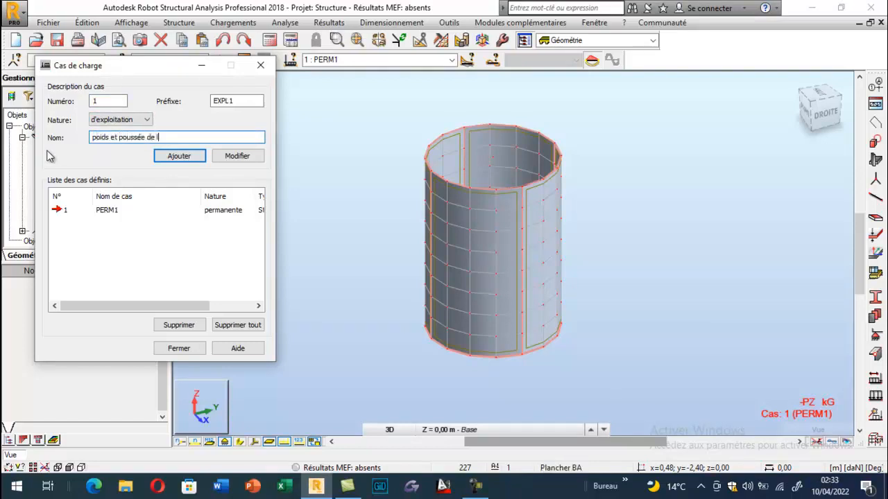
pyautogui.write("'eau")
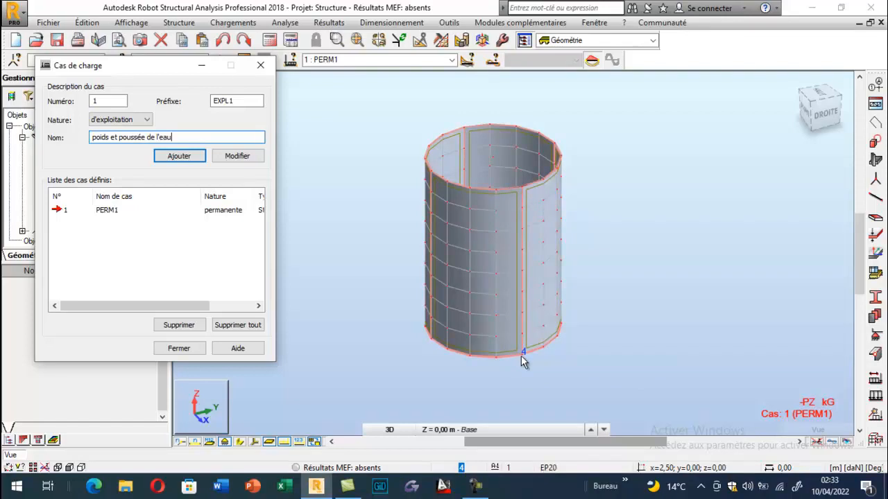
pyautogui.click(166, 158)
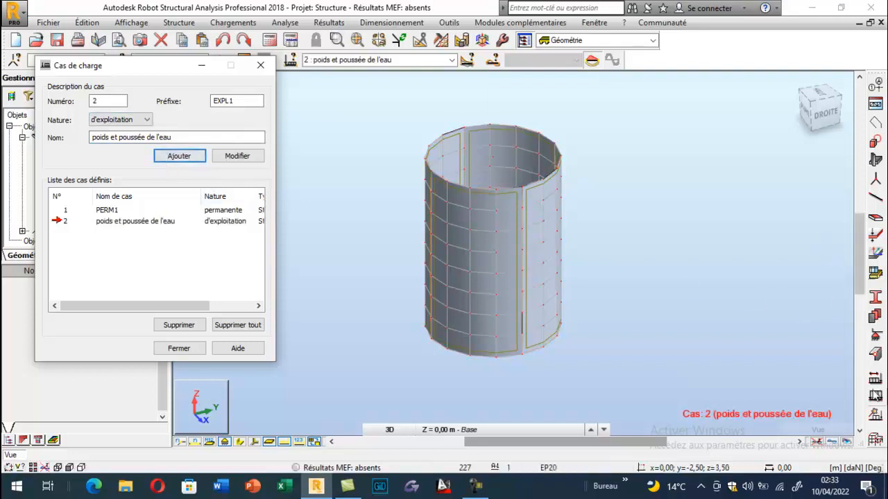
# - Open the hydrostatic pressure surface load for case 2 and display the panels' local axes on the tank model
pyautogui.click(875, 396)
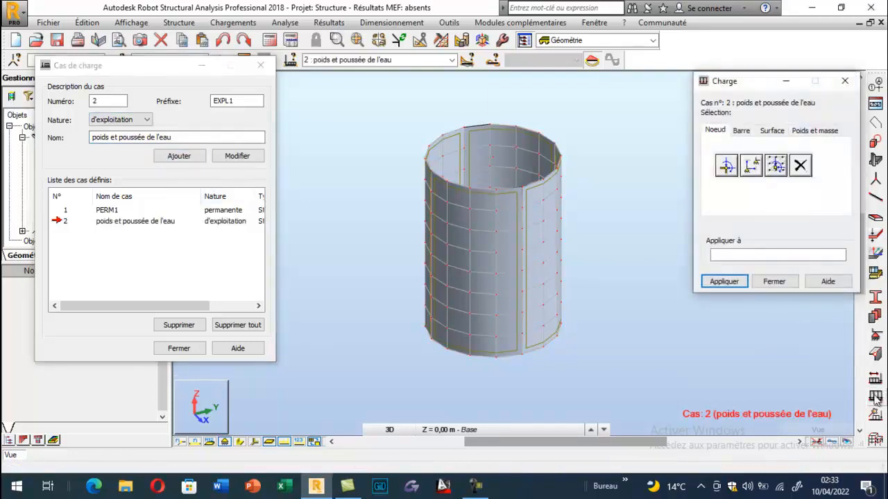
pyautogui.click(772, 131)
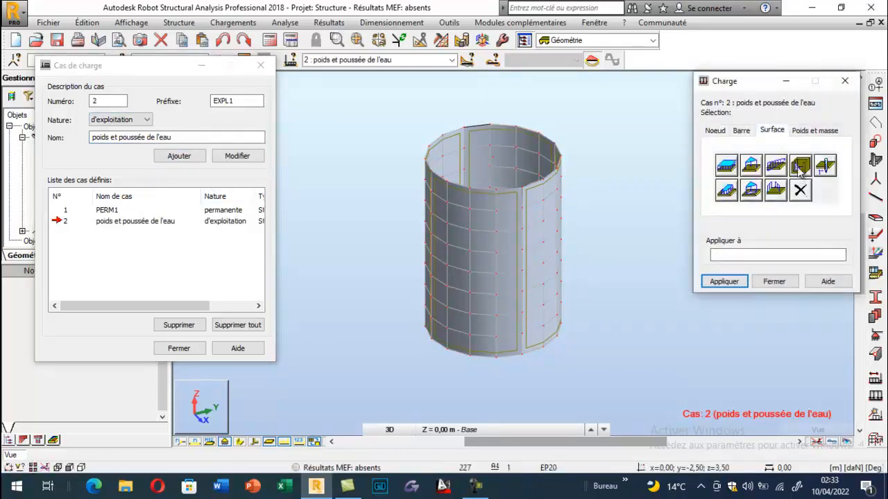
pyautogui.click(799, 168)
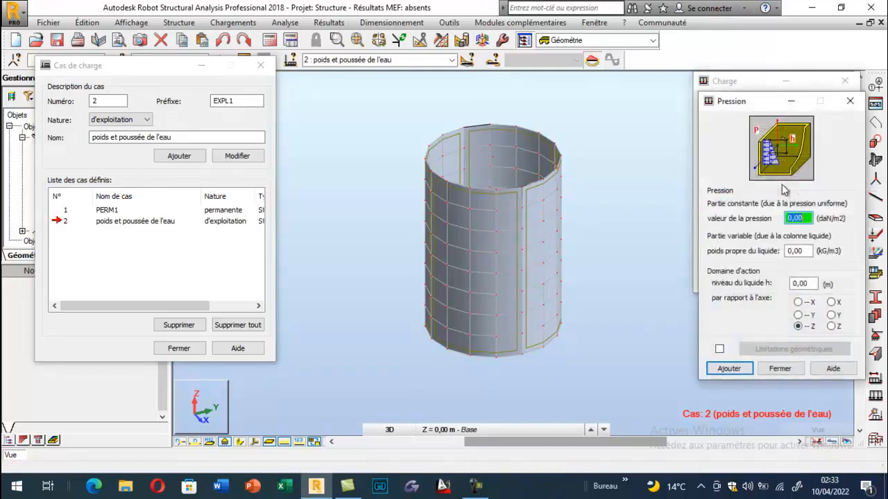
pyautogui.moveTo(153, 72); pyautogui.dragTo(92, 64)
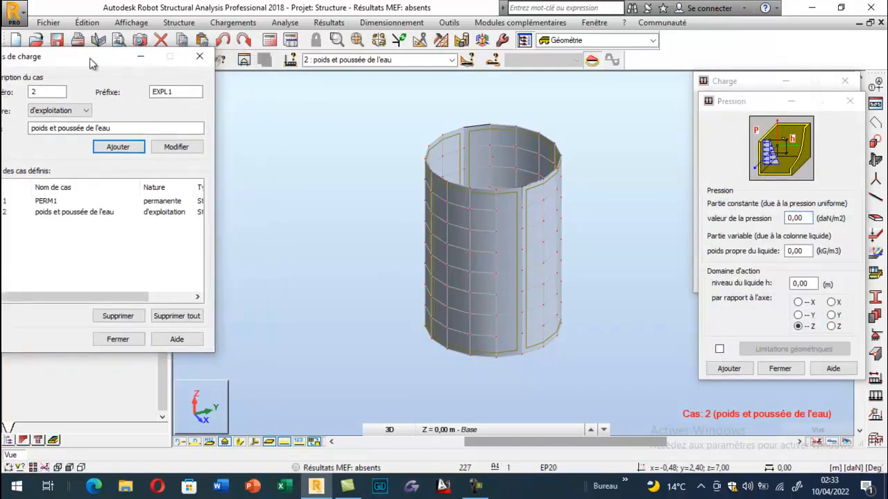
pyautogui.click(254, 445)
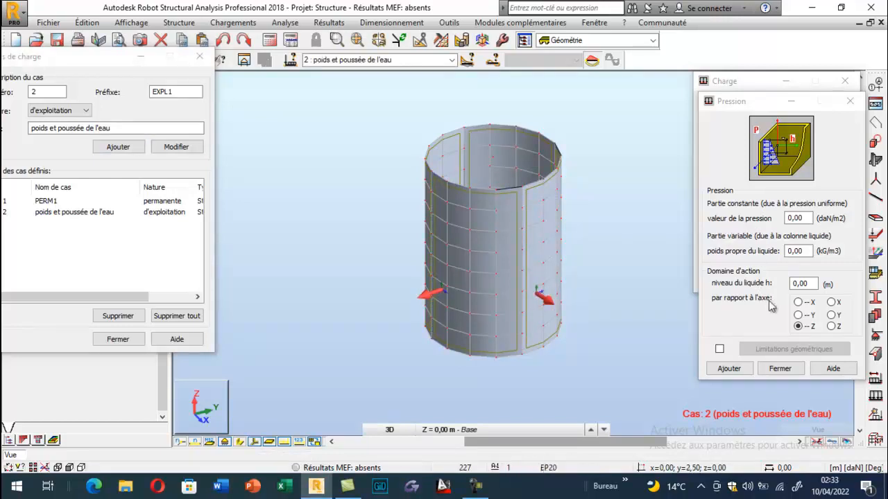
# - Set the liquid level h to 6 m in the hydrostatic pressure definition and close the load case definitions
pyautogui.click(812, 283)
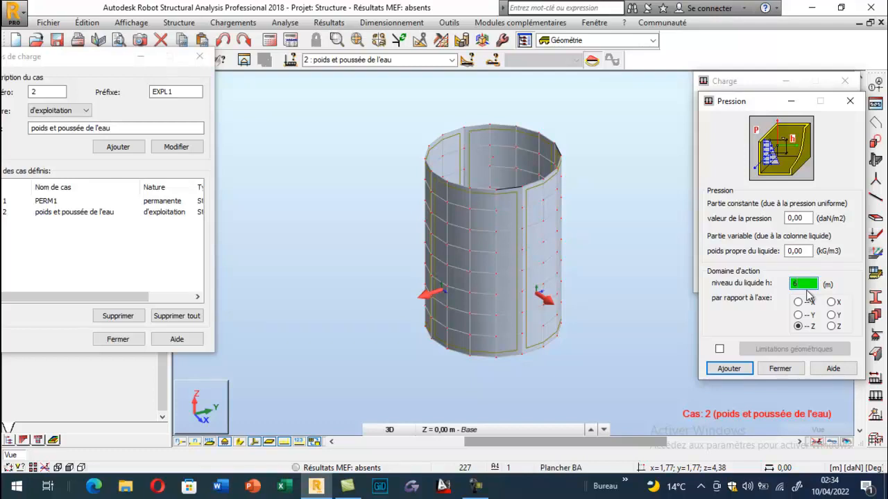
pyautogui.click(785, 251)
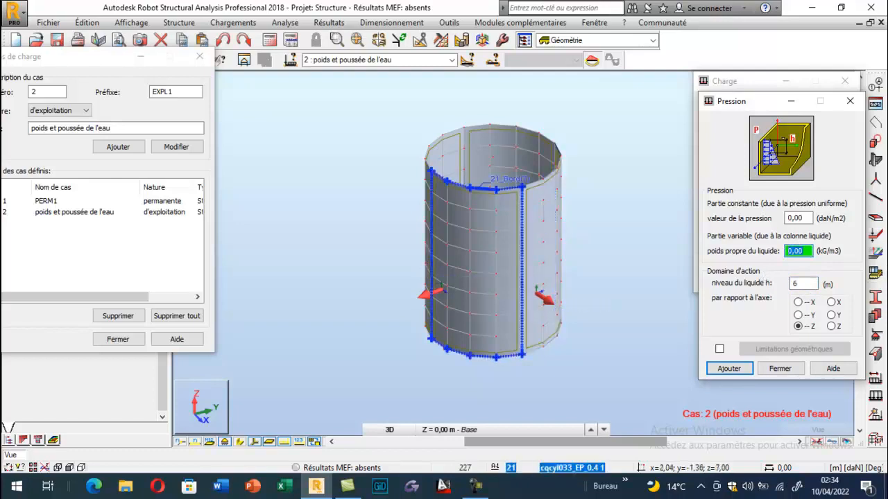
pyautogui.scroll(5, 429, 291)
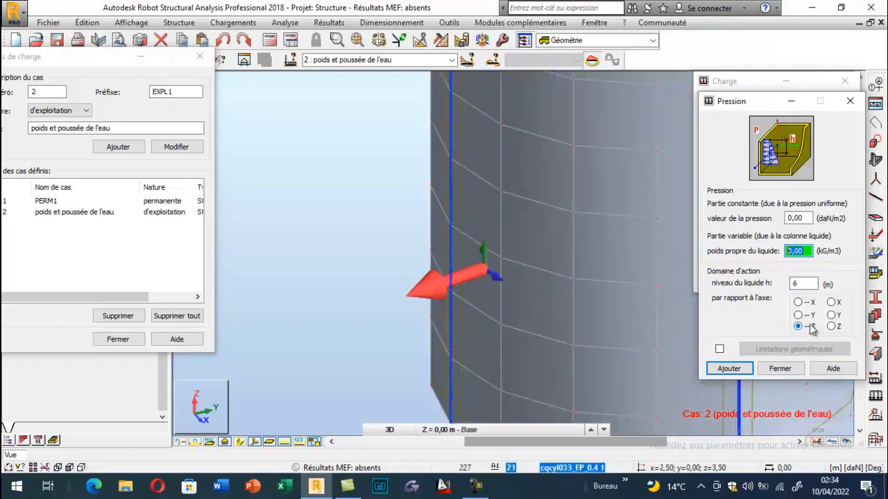
pyautogui.scroll(-5, 449, 317)
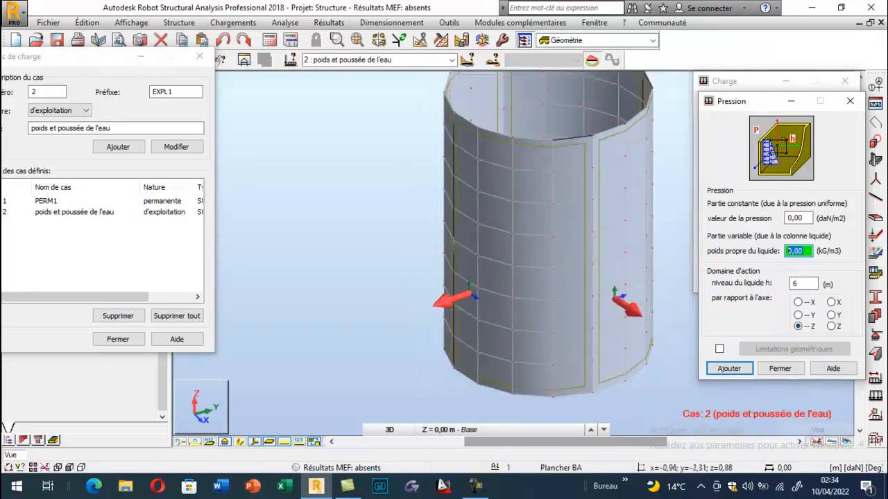
pyautogui.scroll(-2, 434, 305)
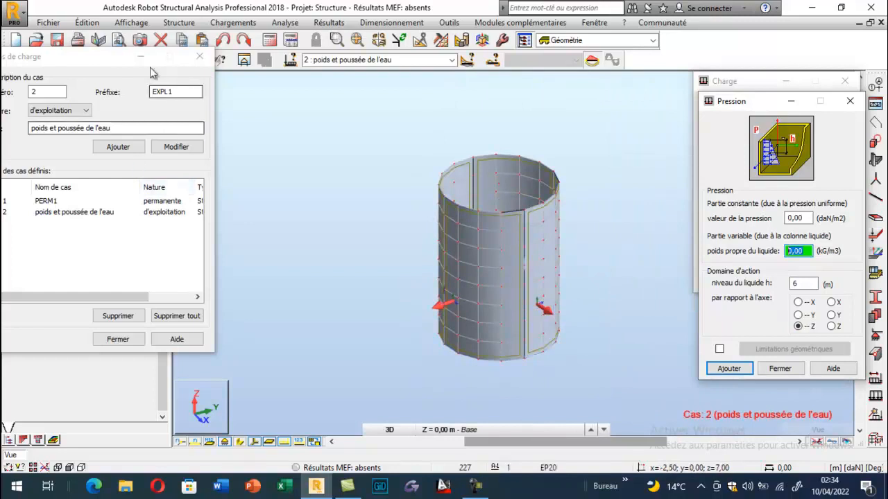
pyautogui.click(200, 56)
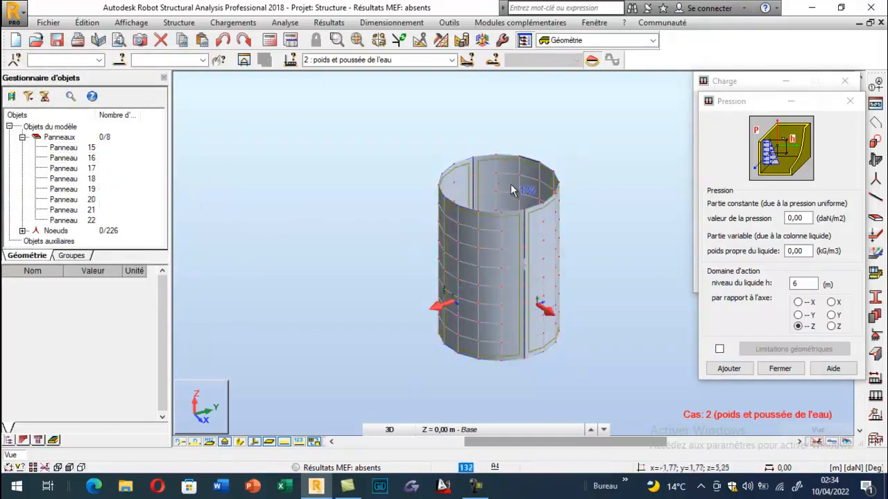
# - Isolate panel 19, apply hydrostatic pressure to it with a liquid self-weight of -1000 kg/m3, and restore the full tank view
pyautogui.scroll(3, 499, 163)
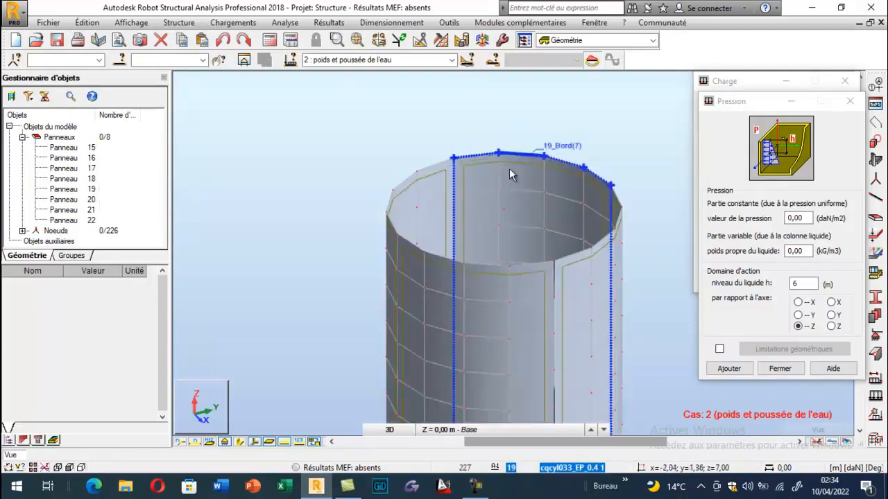
pyautogui.click(510, 174)
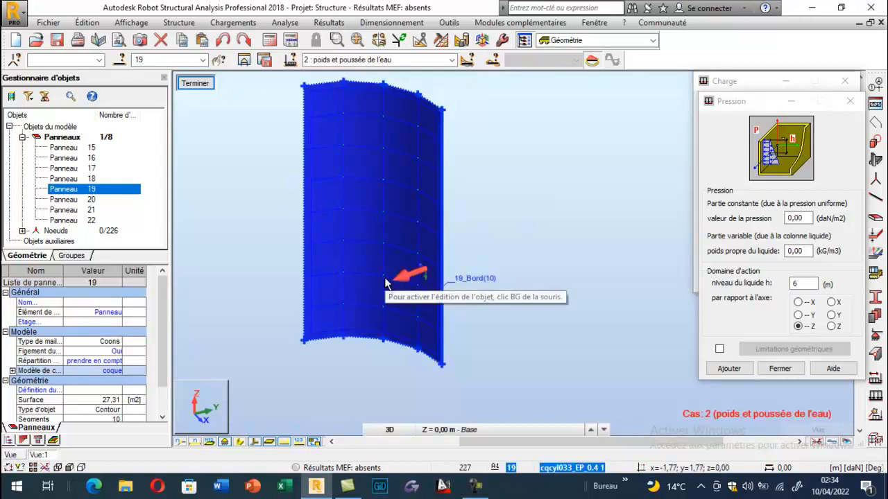
pyautogui.doubleClick(805, 251)
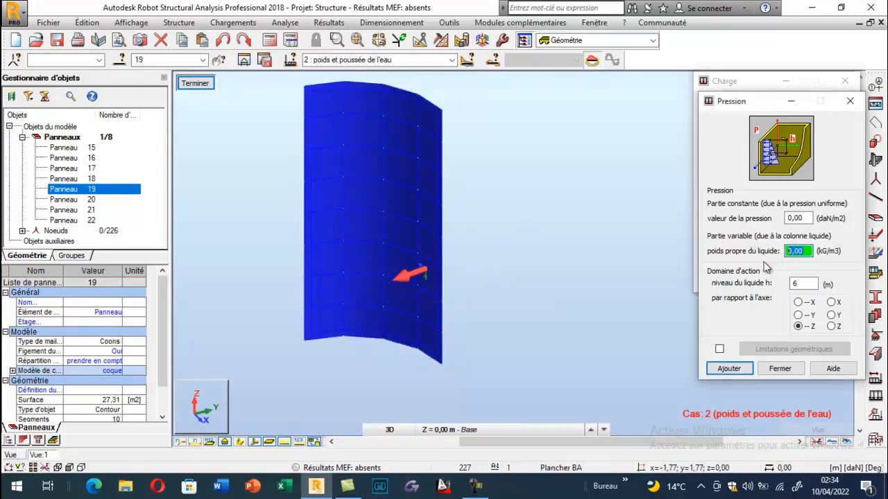
pyautogui.write('-1000')
pyautogui.click(728, 369)
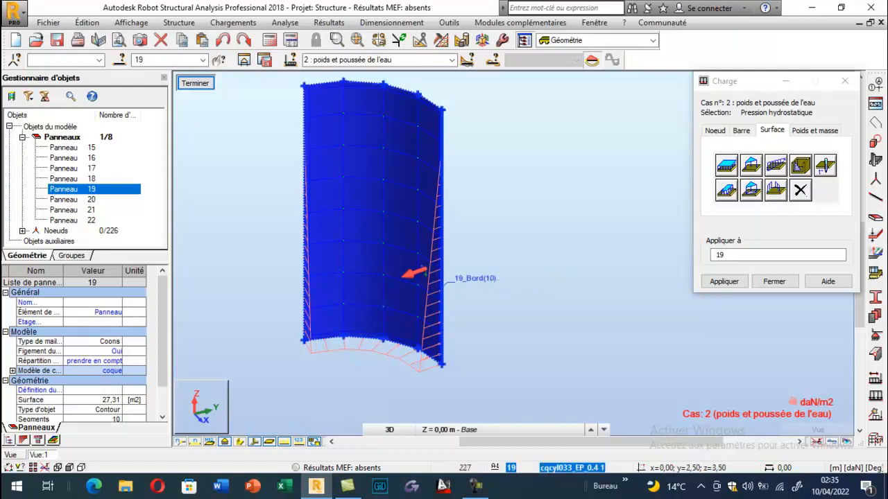
pyautogui.click(195, 82)
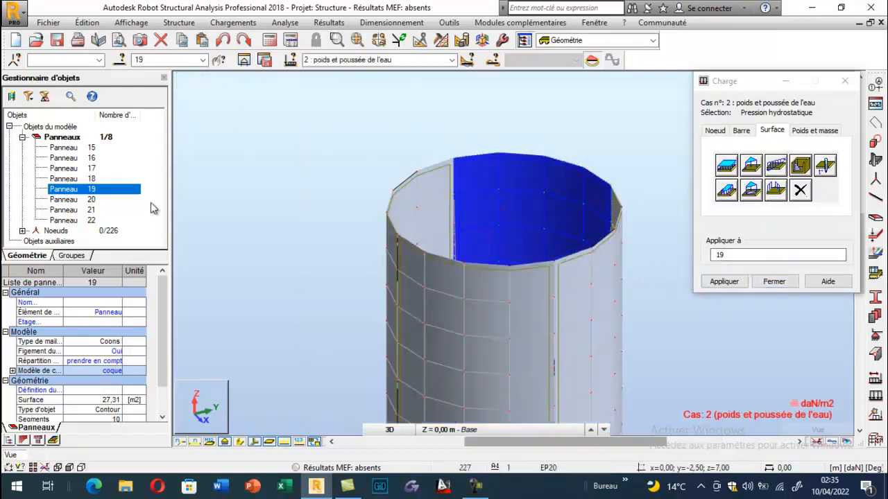
# - Find wall panel 21 among the model's panels and isolate it in the view
pyautogui.click(80, 179)
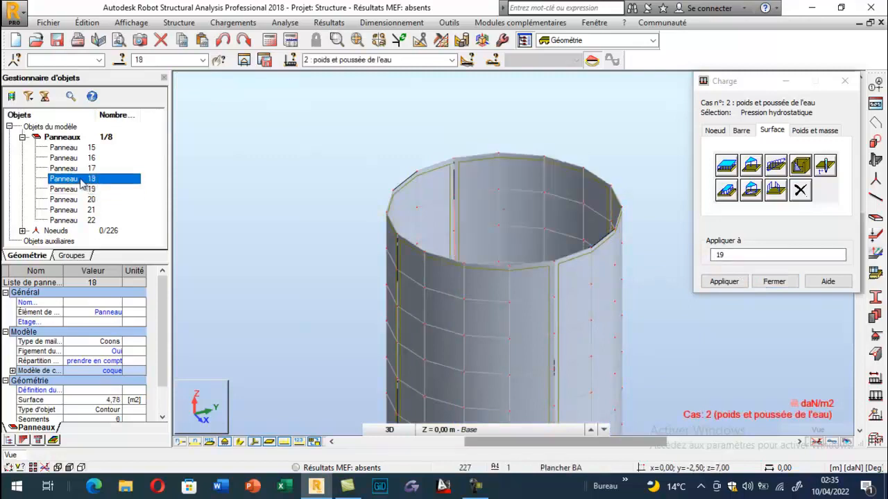
pyautogui.click(80, 168)
pyautogui.click(81, 158)
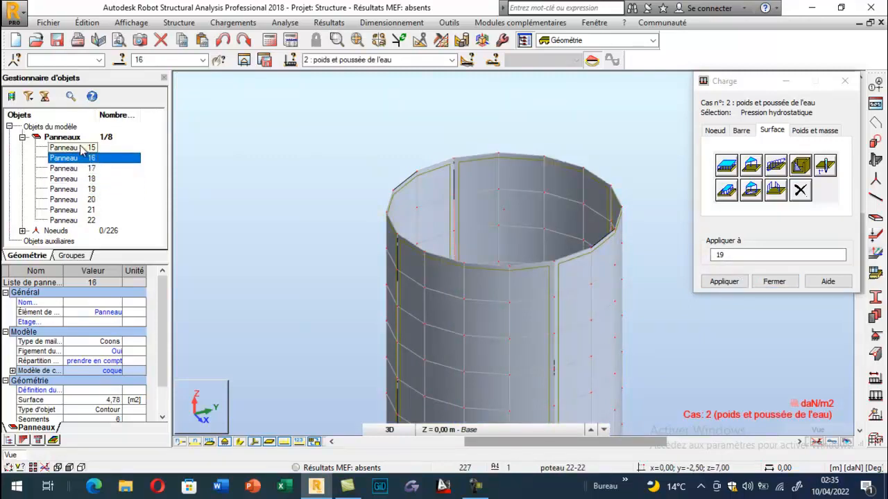
pyautogui.click(82, 148)
pyautogui.click(85, 211)
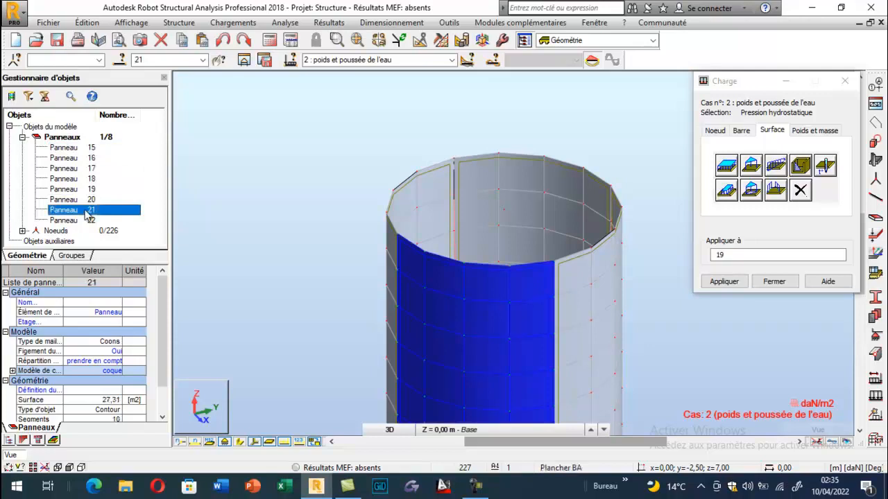
pyautogui.click(244, 60)
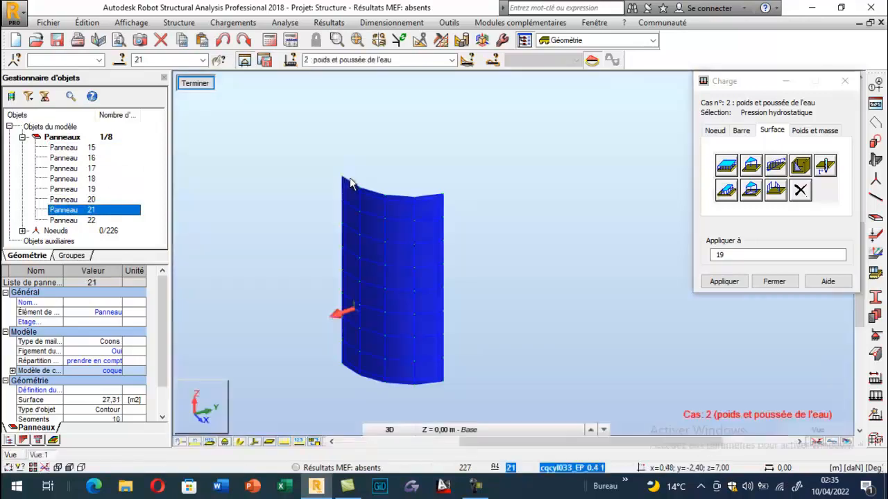
pyautogui.scroll(2, 373, 283)
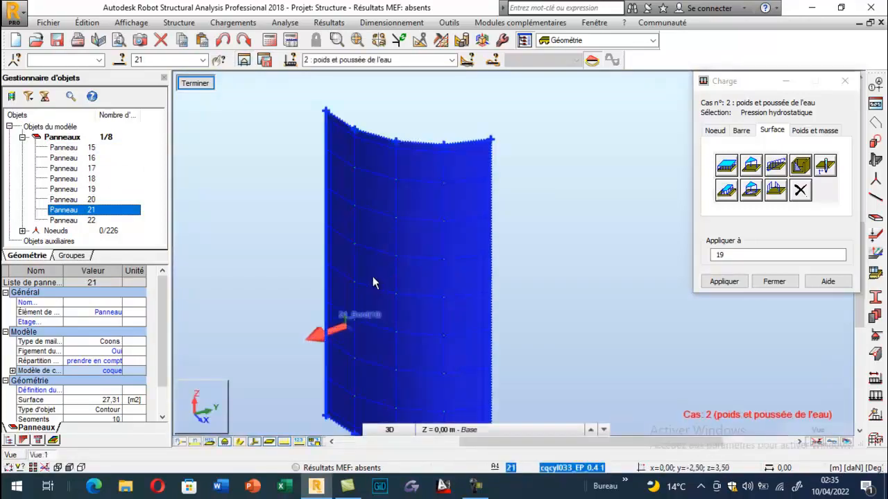
# - Apply hydrostatic pressure to panel 21 with a liquid self-weight of 1000 kg/m3 and a 6 m level, and restore the full tank view
pyautogui.click(800, 167)
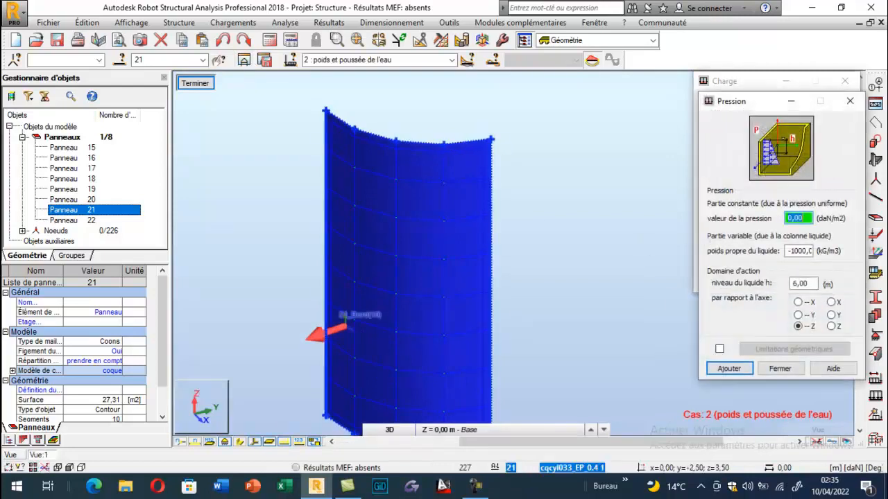
pyautogui.click(799, 252)
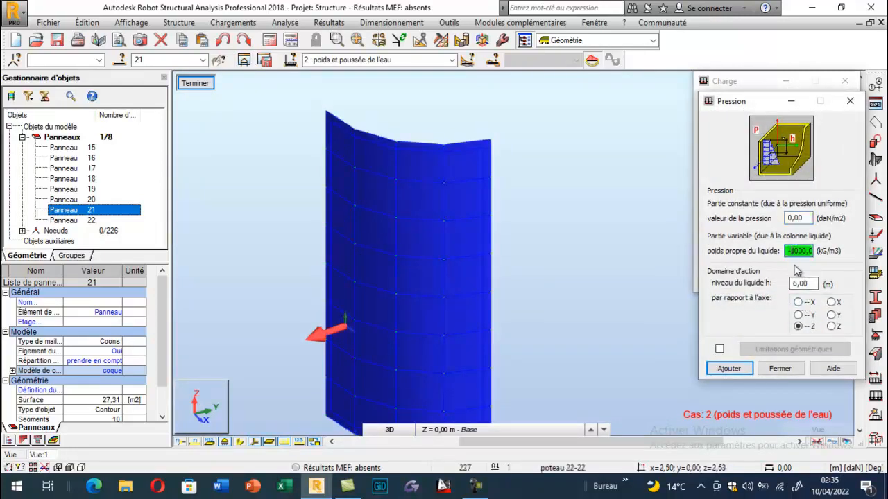
pyautogui.click(729, 369)
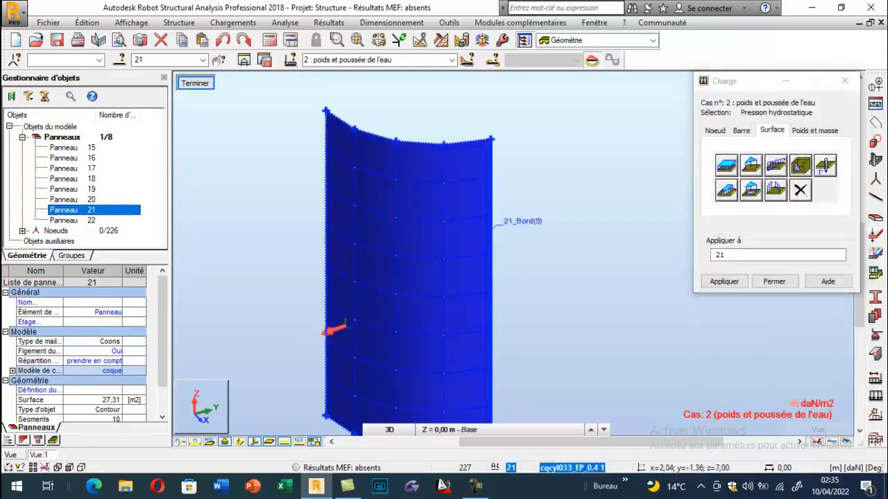
pyautogui.rightClick(324, 122)
pyautogui.click(403, 174)
pyautogui.moveTo(421, 220); pyautogui.dragTo(335, 263)
pyautogui.click(195, 84)
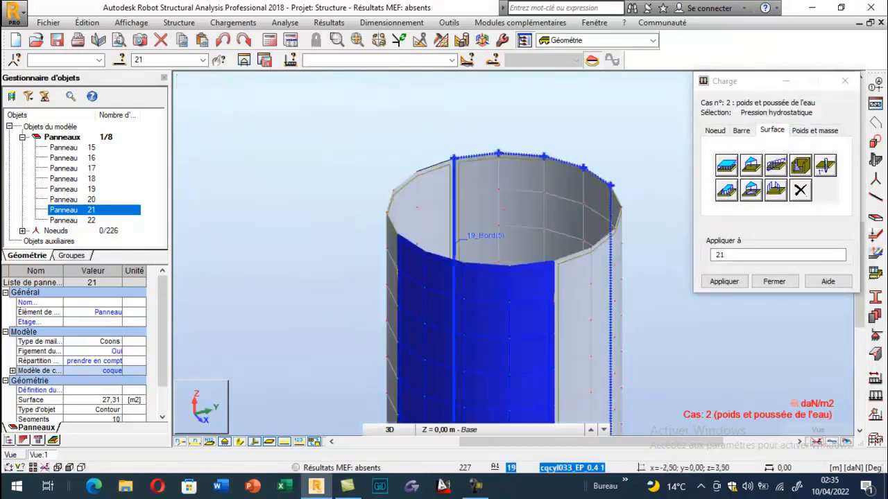
# - Isolate panel 22, apply hydrostatic pressure with a liquid self-weight of -1000 kg/m3 and a 6 m level, and restore the full tank view
pyautogui.click(82, 220)
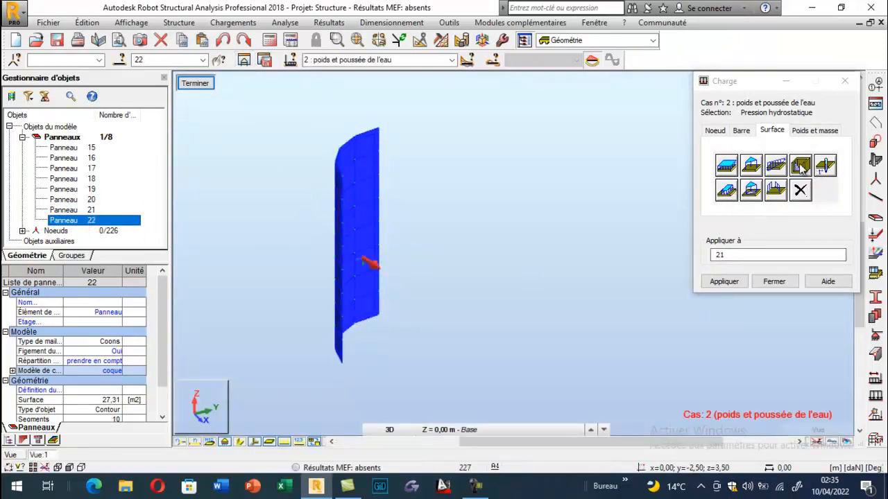
pyautogui.click(726, 190)
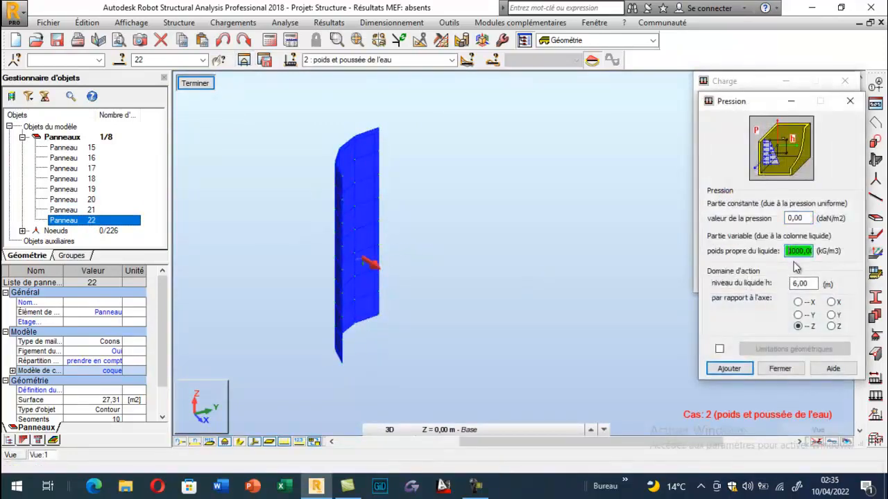
pyautogui.click(729, 368)
pyautogui.click(724, 281)
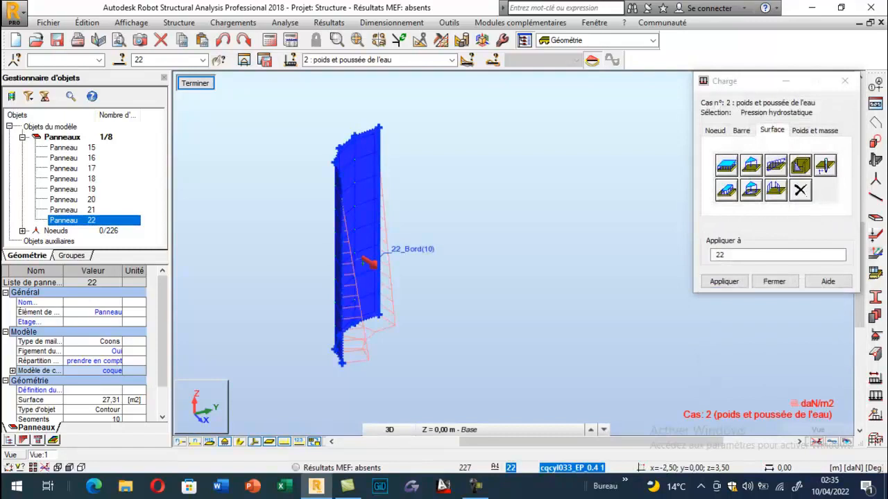
pyautogui.click(195, 82)
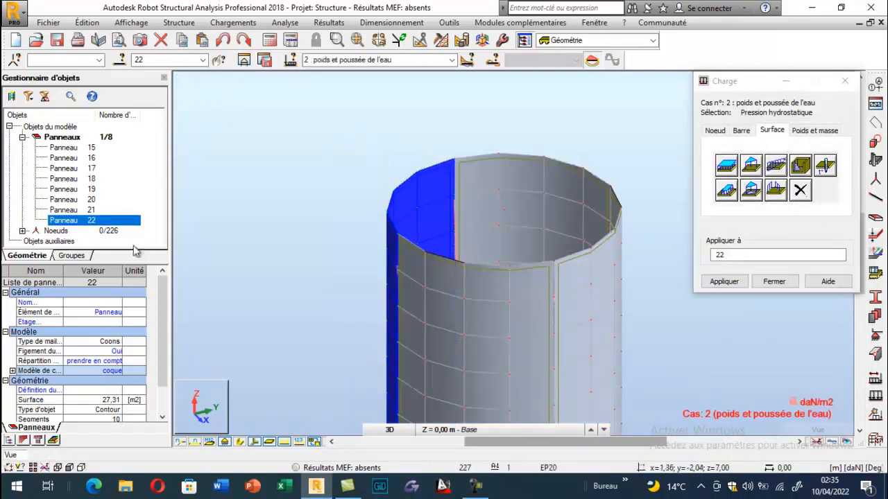
# - Isolate wall panel 20 and apply the hydrostatic pressure load to it with a liquid level of 6 m
pyautogui.click(86, 189)
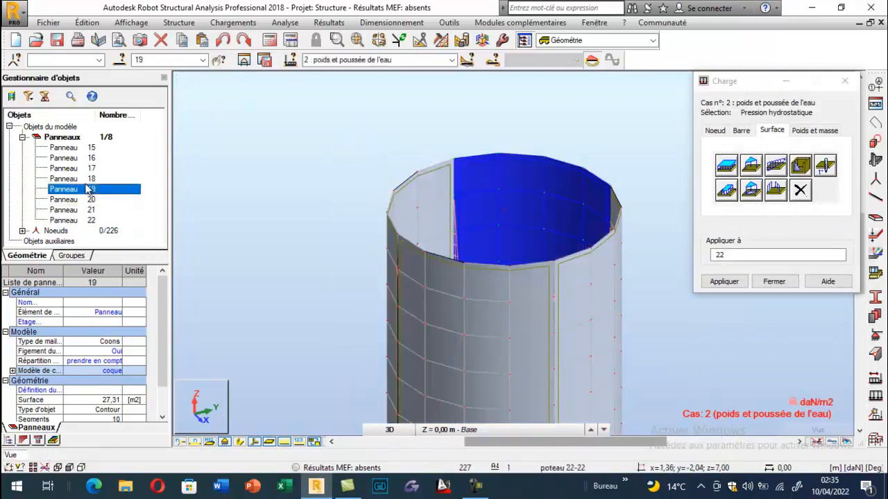
pyautogui.click(87, 182)
pyautogui.click(86, 210)
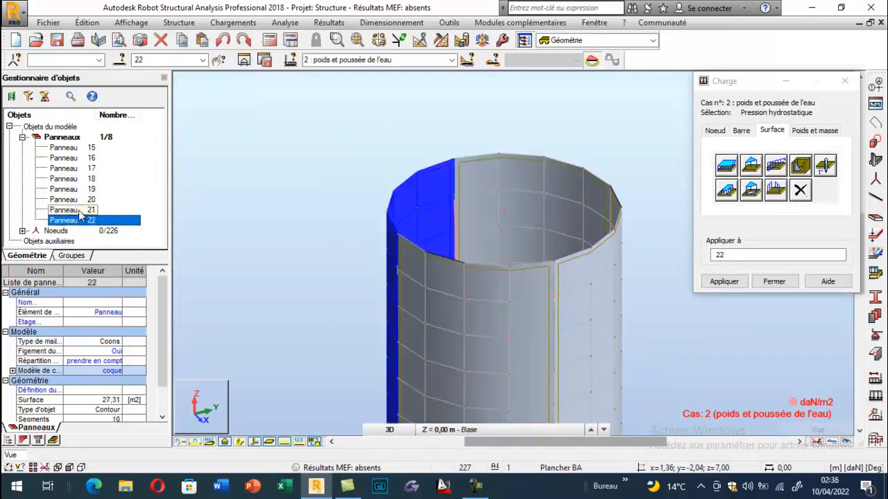
pyautogui.click(77, 201)
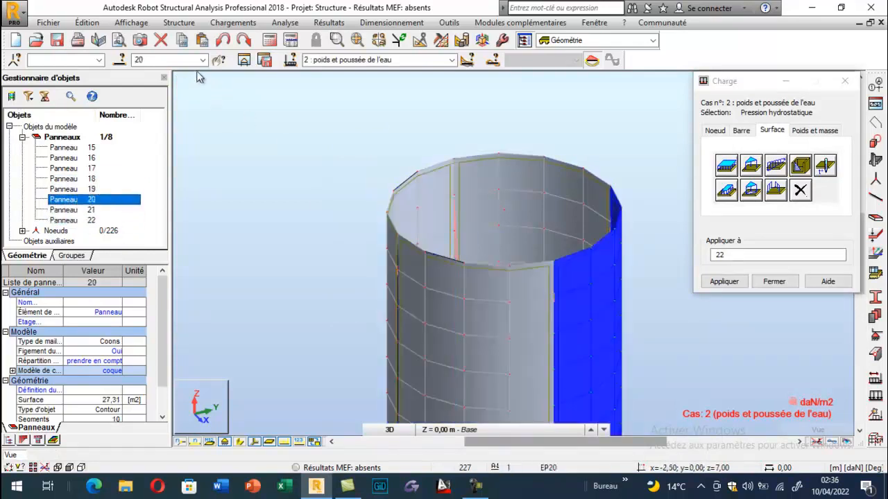
pyautogui.click(244, 60)
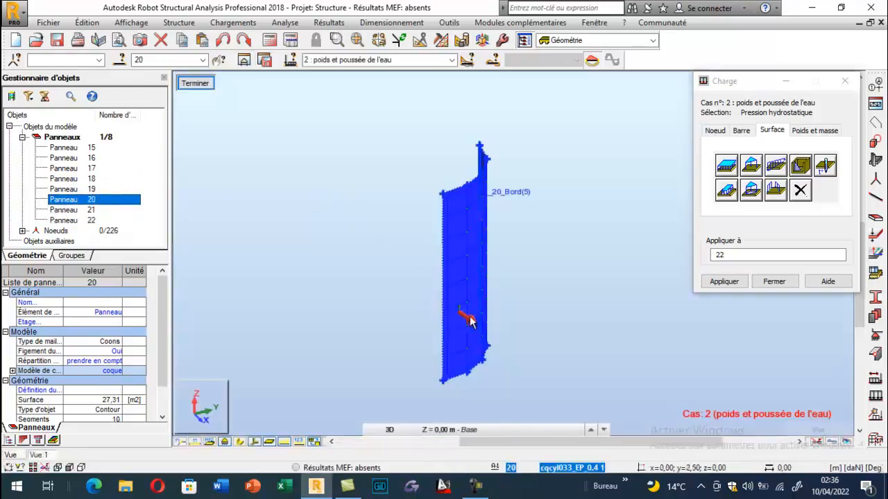
pyautogui.click(795, 173)
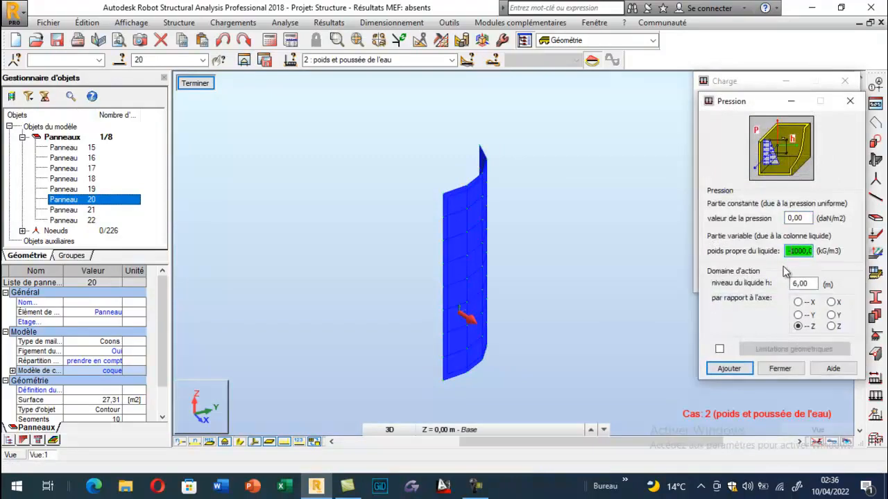
pyautogui.click(729, 369)
pyautogui.click(459, 312)
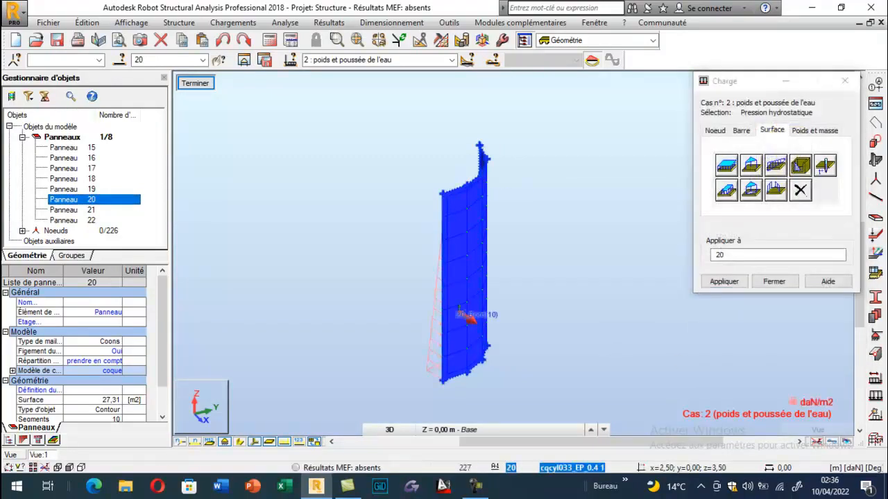
# - Restore the full tank view, select base panels 15 to 18 and isolate them in the view
pyautogui.click(195, 82)
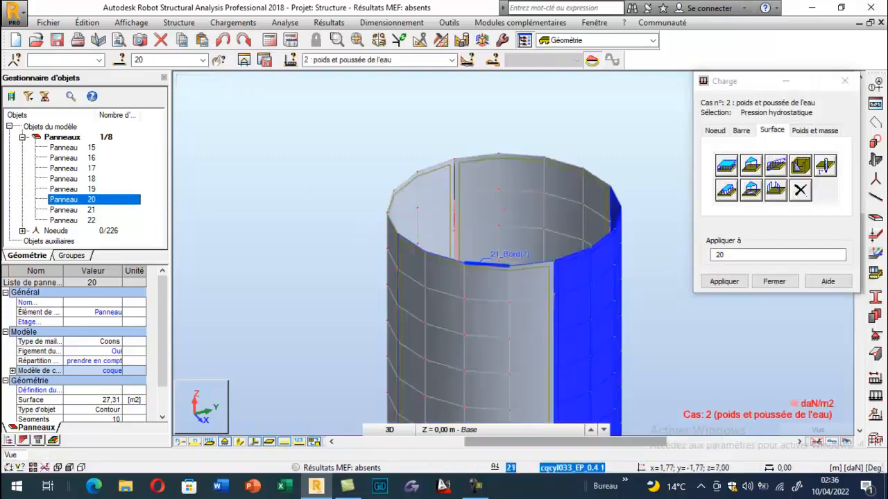
pyautogui.rightClick(252, 127)
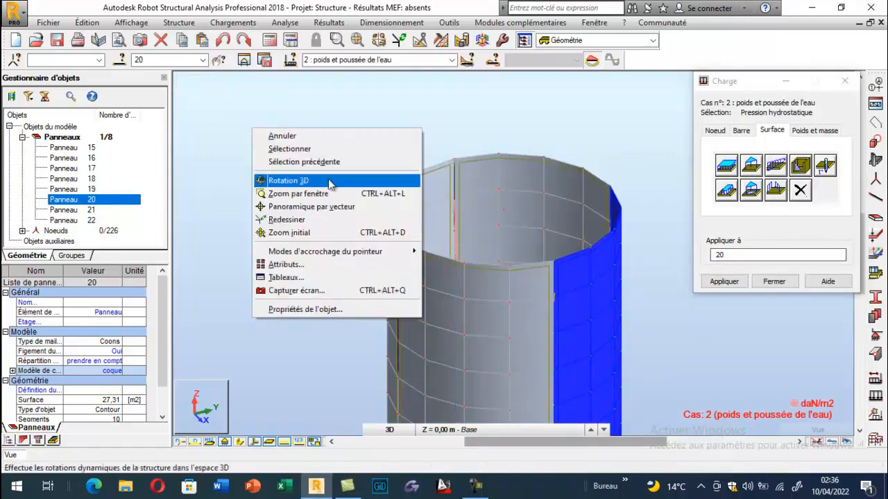
pyautogui.click(286, 178)
pyautogui.moveTo(285, 178); pyautogui.dragTo(315, 232)
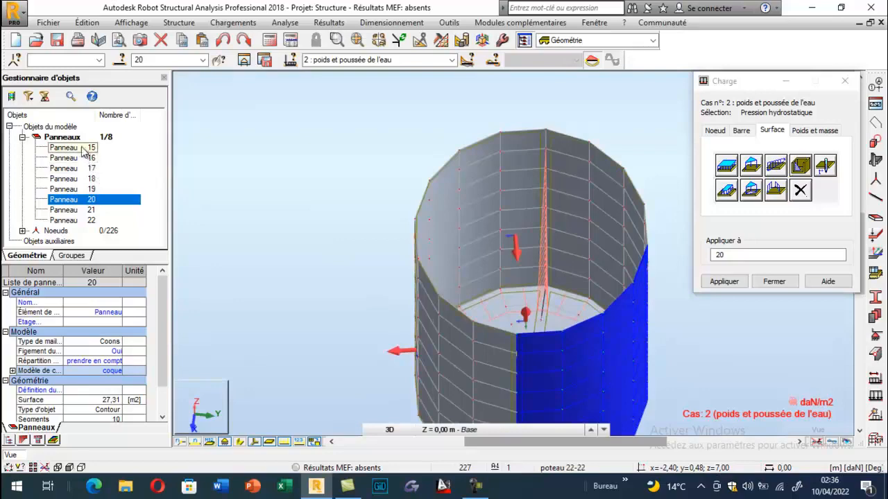
pyautogui.moveTo(82, 149); pyautogui.dragTo(76, 181)
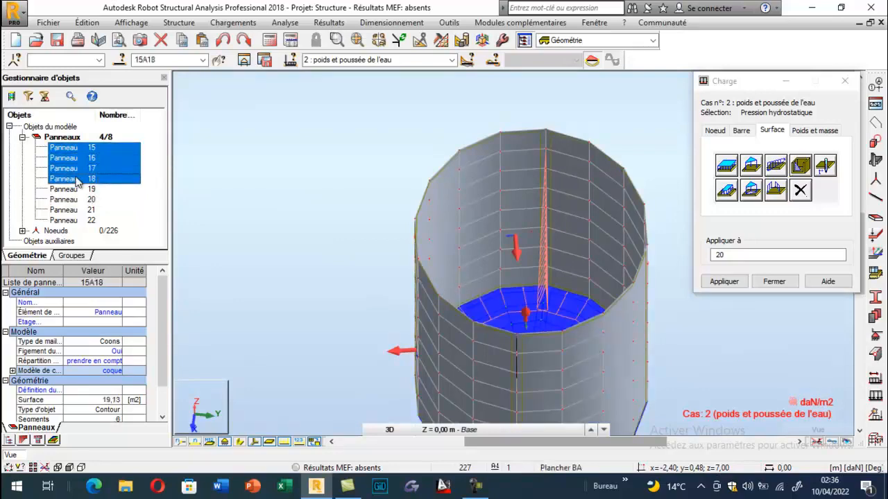
pyautogui.rightClick(206, 125)
pyautogui.click(278, 175)
pyautogui.moveTo(384, 194); pyautogui.dragTo(382, 121)
pyautogui.click(244, 61)
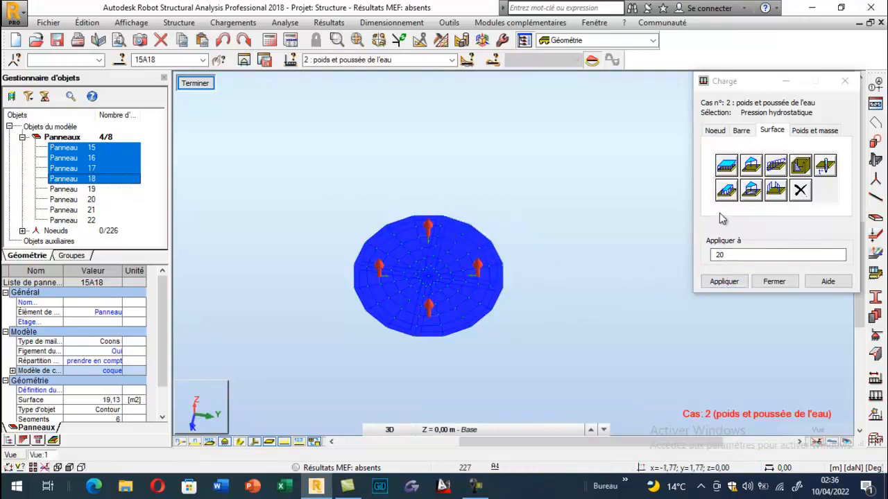
# - Apply hydrostatic pressure to base panels 15 to 18 with a liquid self-weight of -1000 kg/m3 and a 6 m level, and restore the full tank view
pyautogui.click(777, 169)
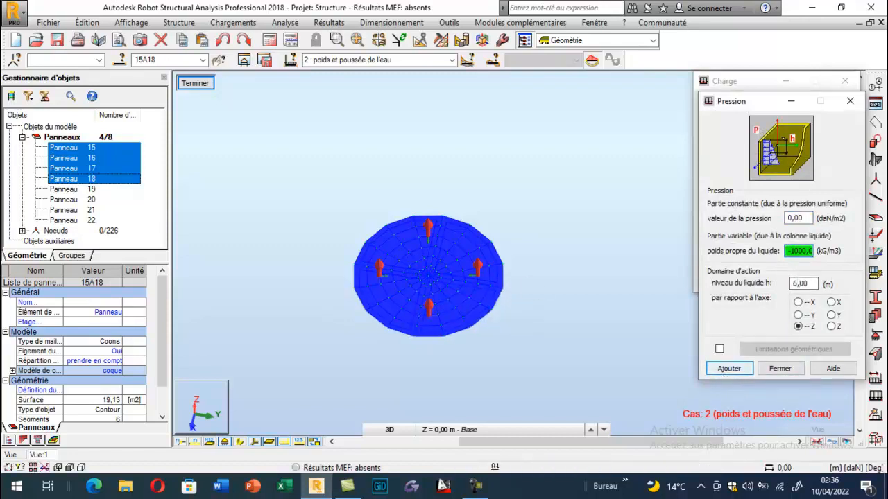
pyautogui.click(728, 369)
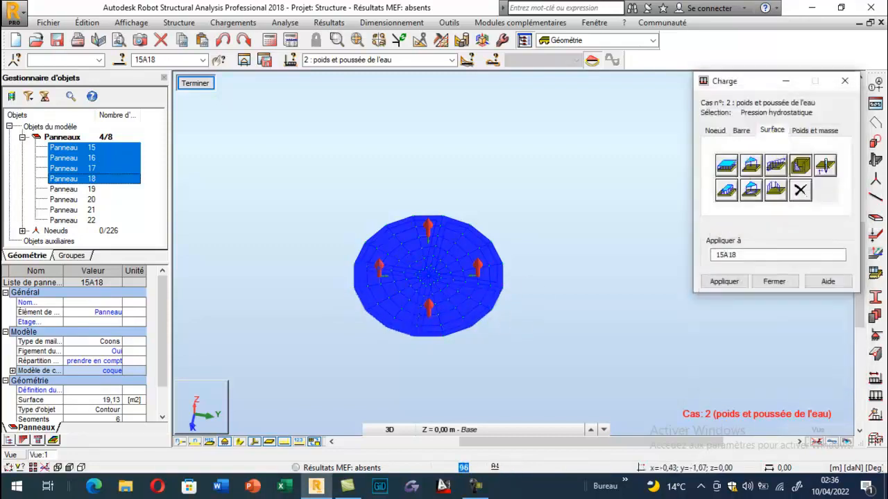
pyautogui.scroll(2, 391, 246)
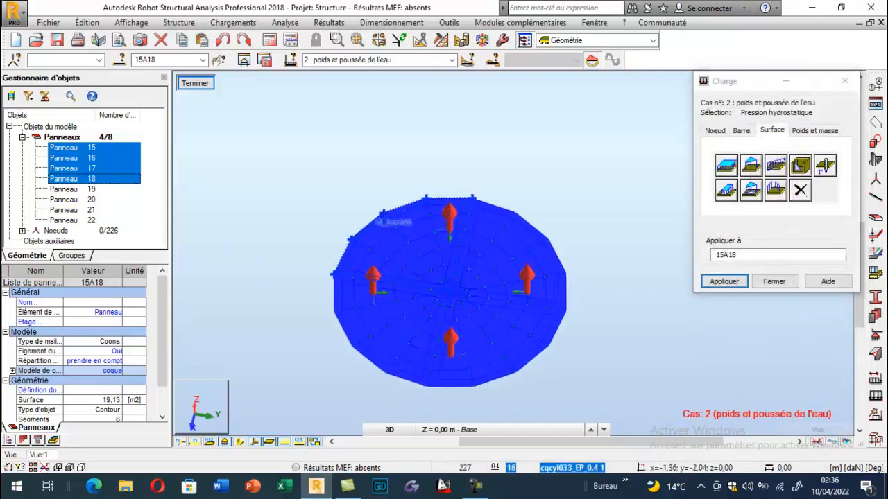
pyautogui.click(382, 250)
pyautogui.scroll(2, 382, 292)
pyautogui.click(379, 286)
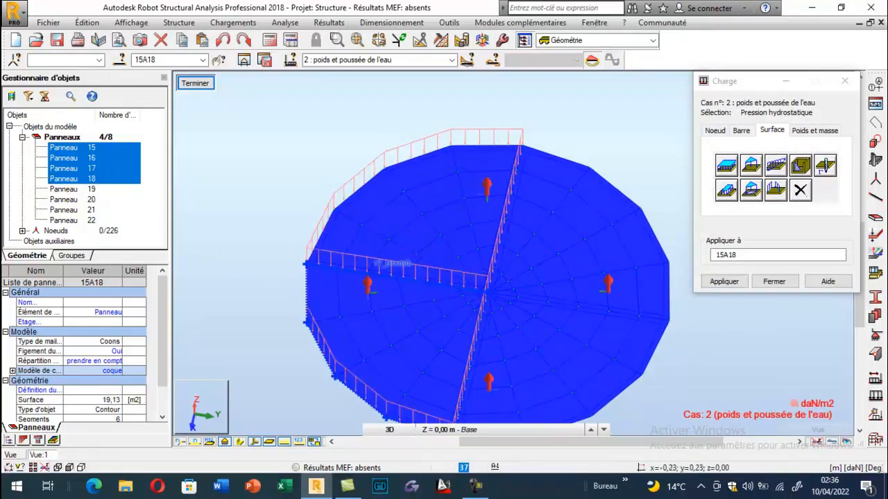
pyautogui.click(516, 262)
pyautogui.click(576, 294)
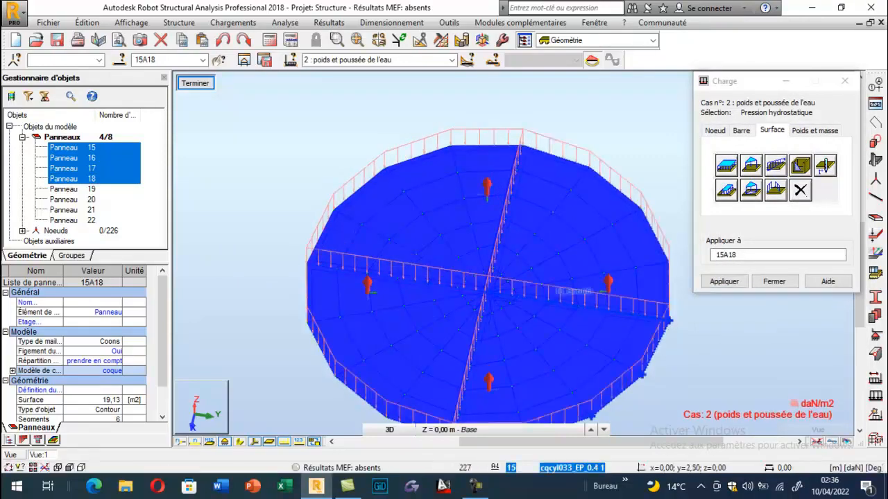
pyautogui.click(773, 281)
pyautogui.click(203, 93)
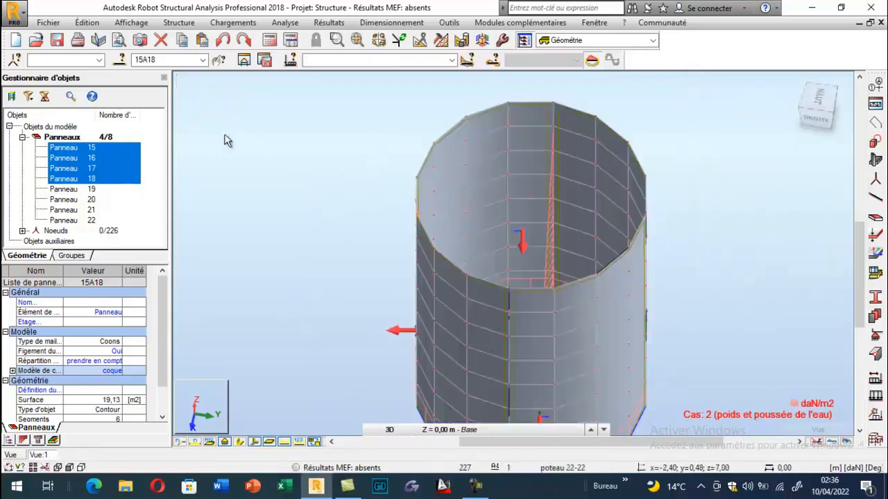
# - Review the loads of case PERM1 and of the case "poids et poussée de l'eau" on the tank
pyautogui.click(452, 60)
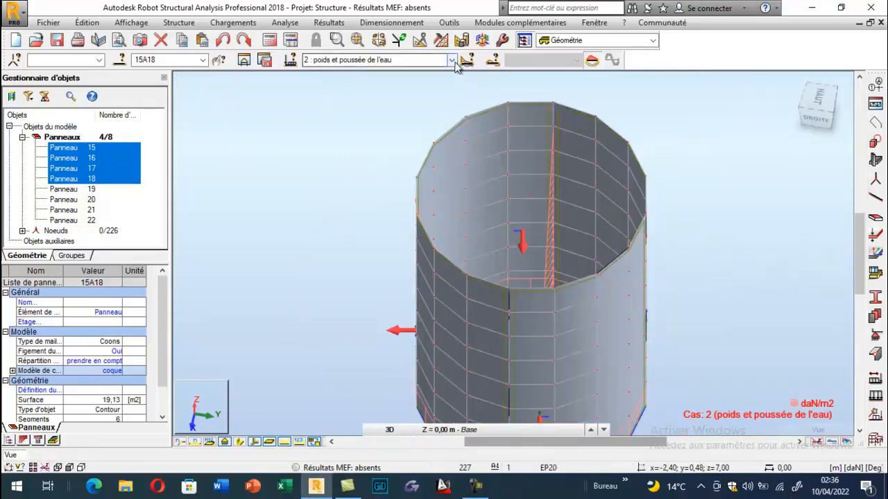
pyautogui.click(335, 69)
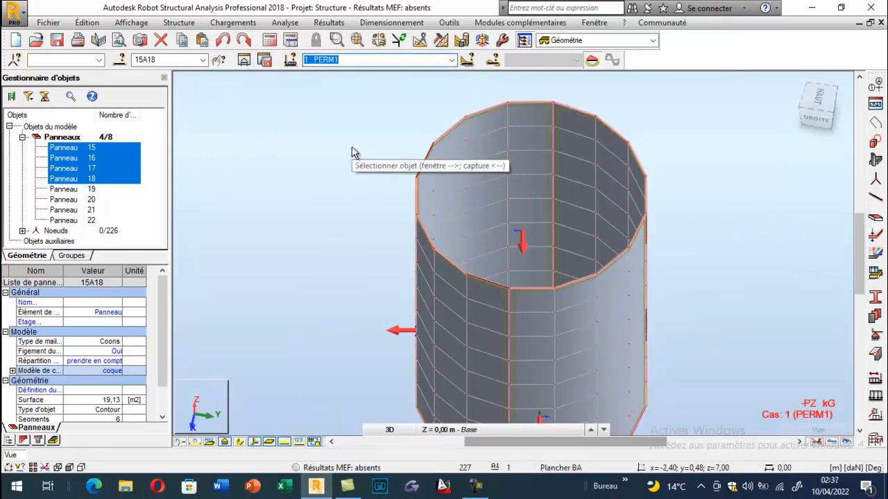
pyautogui.click(451, 59)
pyautogui.click(368, 81)
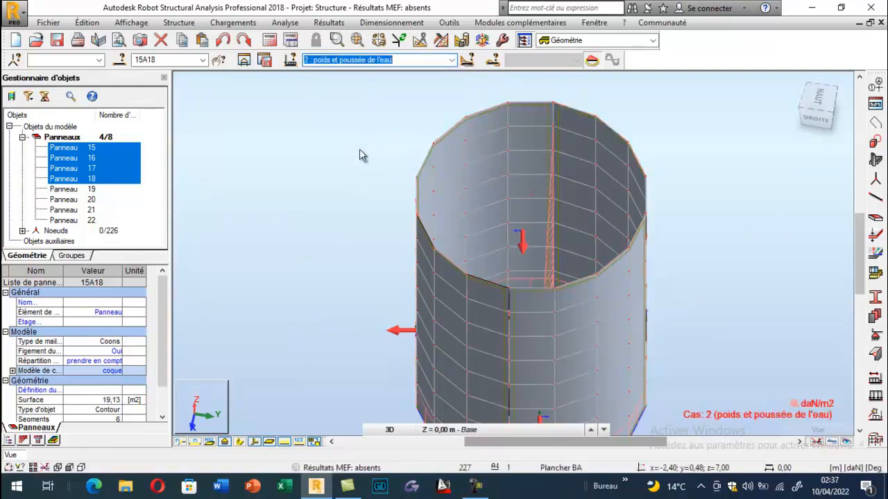
# - Turn off the display of the panels' local axes and clear the panel selection
pyautogui.rightClick(344, 154)
pyautogui.click(346, 205)
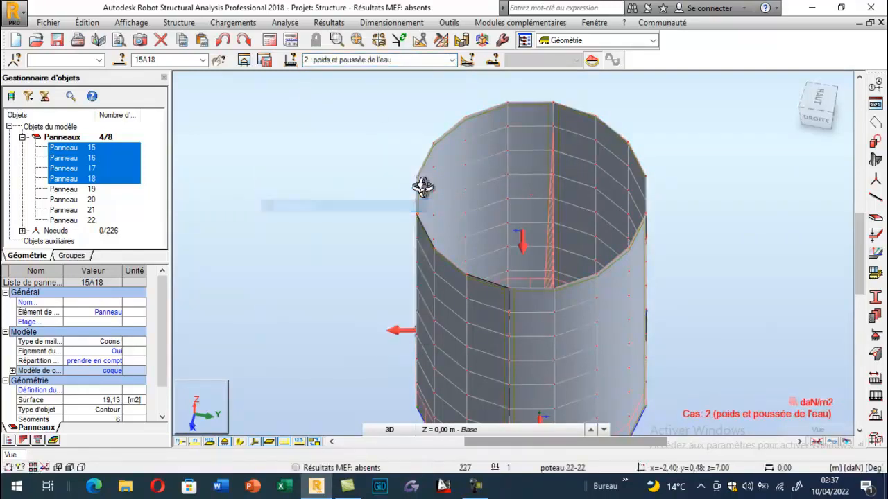
pyautogui.moveTo(422, 188); pyautogui.dragTo(374, 209)
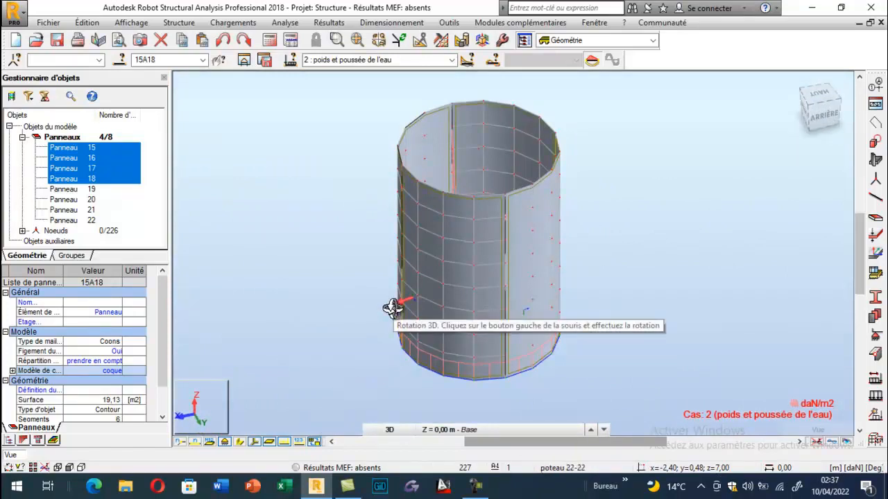
pyautogui.click(255, 443)
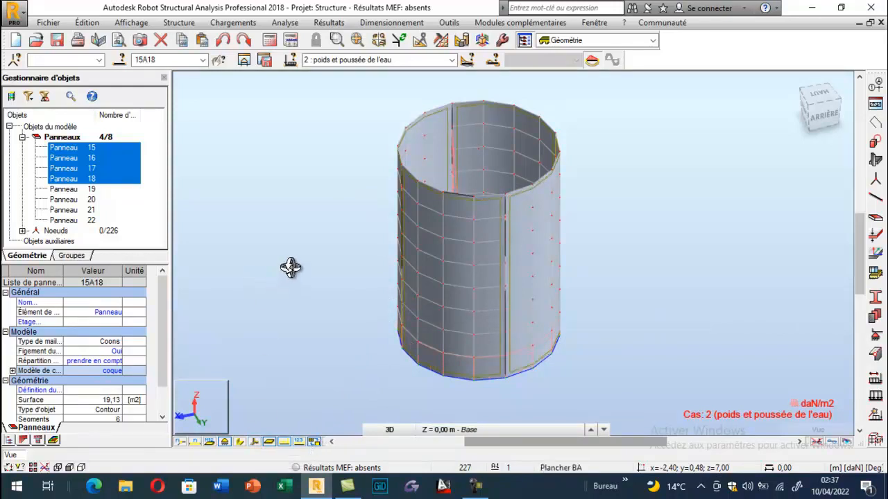
pyautogui.press('Escape')
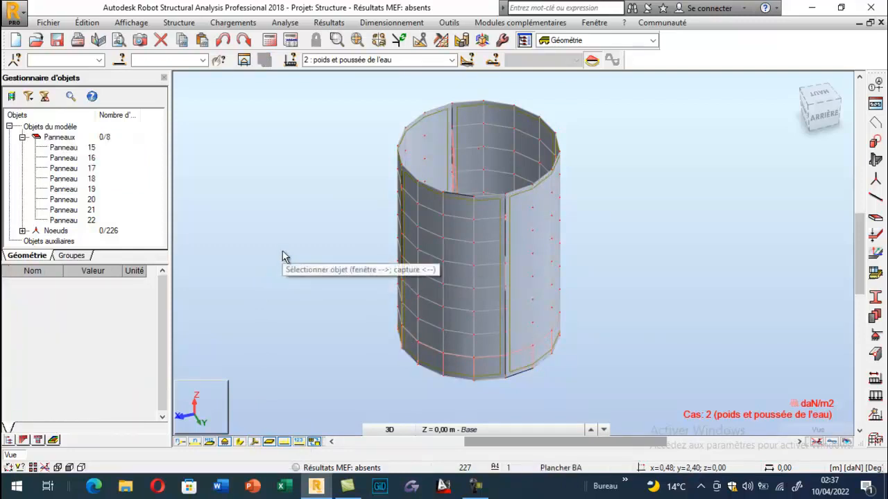
# - Add load case 3 of nature "d'exploitation" named "charge d'entretien"
pyautogui.click(875, 380)
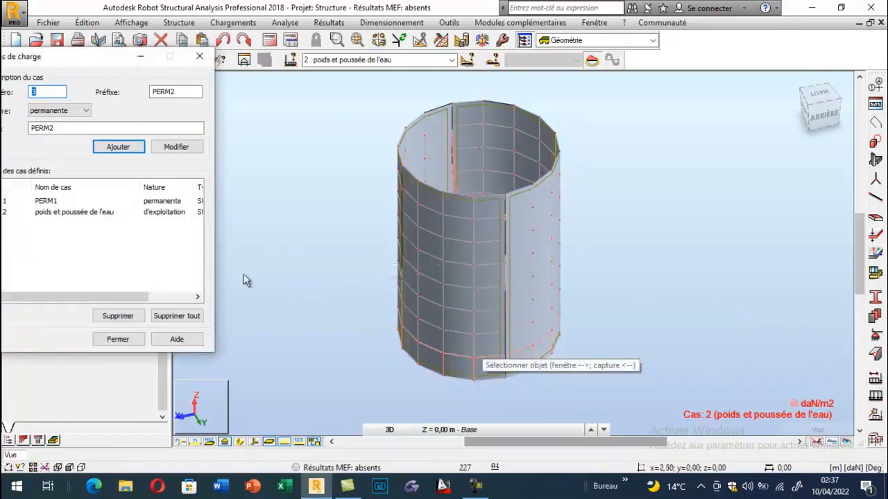
pyautogui.moveTo(74, 56); pyautogui.dragTo(139, 63)
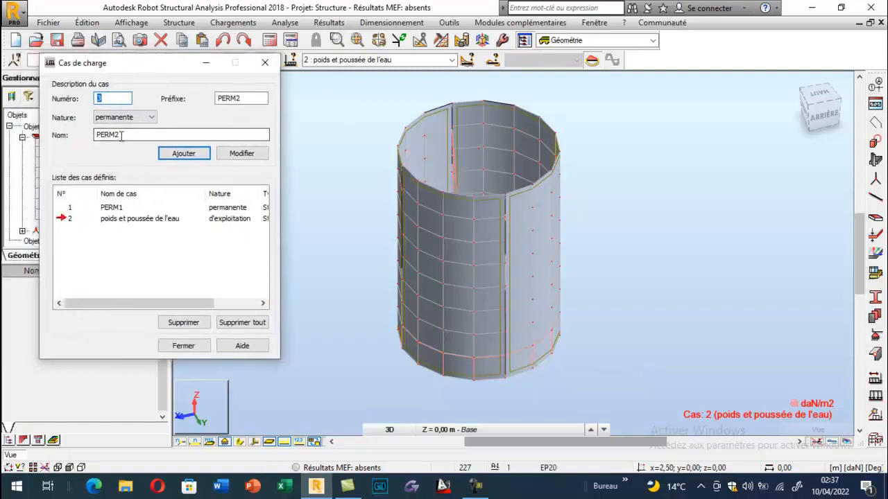
pyautogui.click(150, 118)
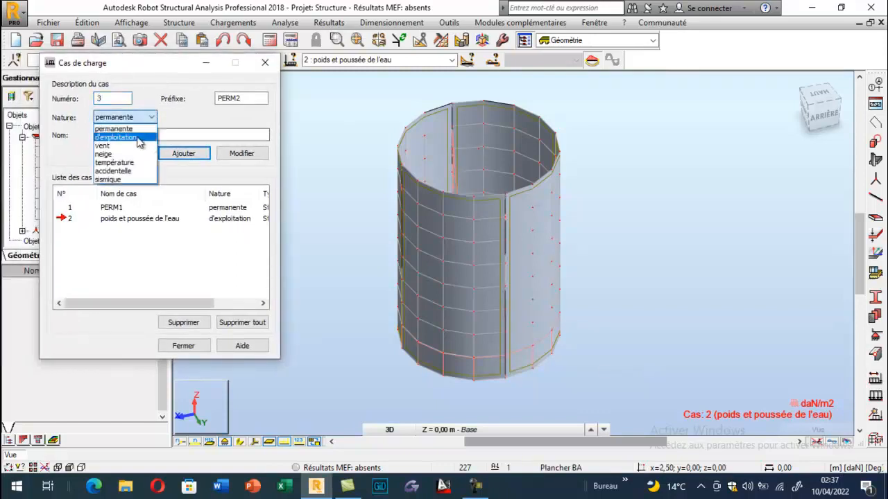
pyautogui.click(116, 128)
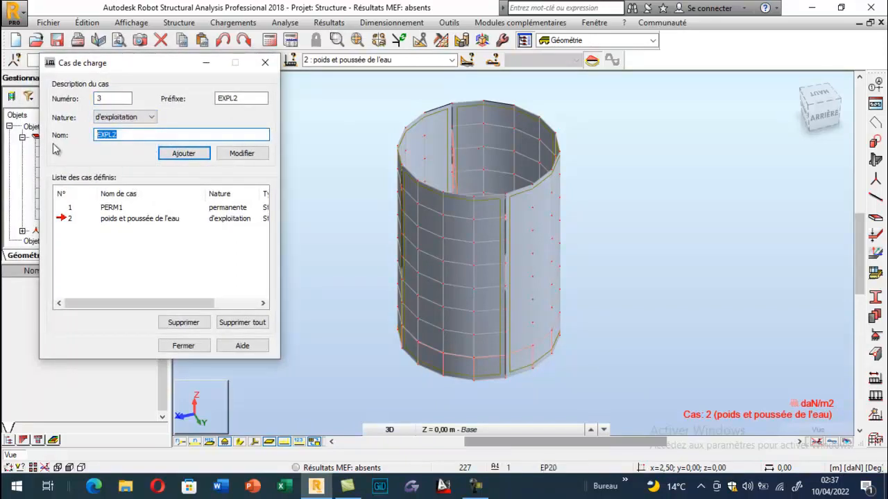
pyautogui.write("charge d'entr")
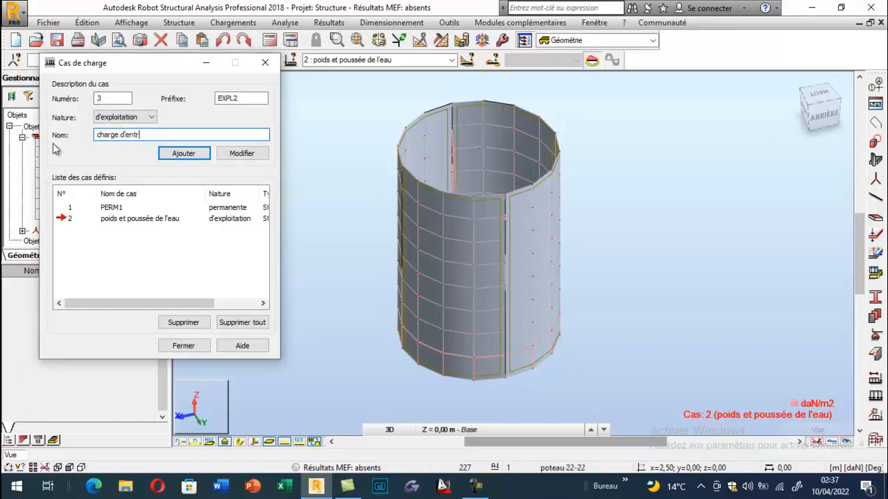
pyautogui.write('etien')
pyautogui.click(170, 156)
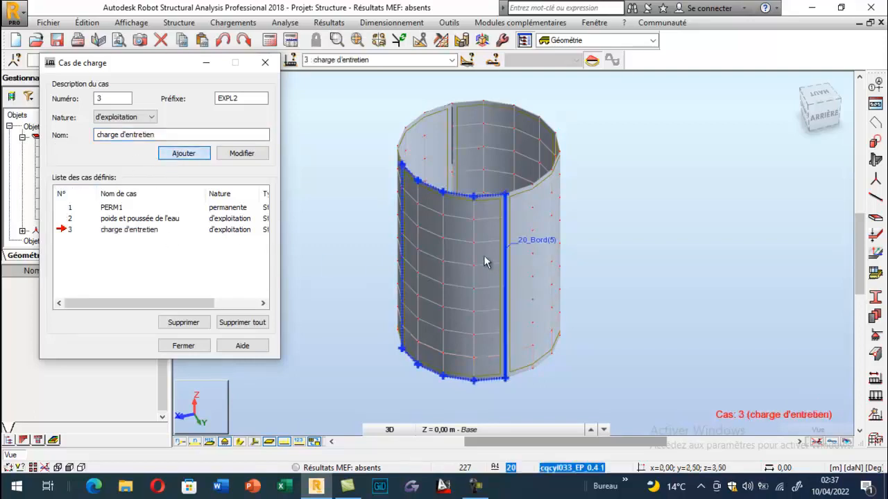
# - Define a uniform surface load of -150 daN/m2 along global Z for the "charge d'entretien" case
pyautogui.click(875, 396)
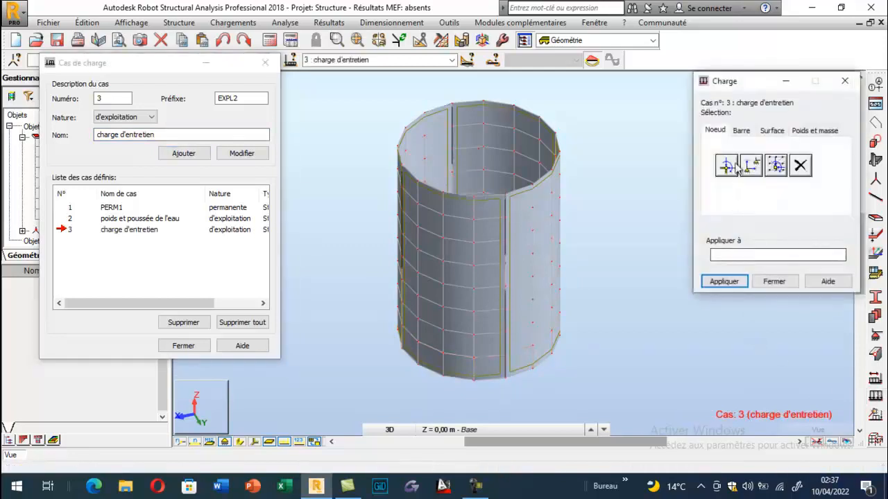
pyautogui.click(772, 129)
pyautogui.click(724, 197)
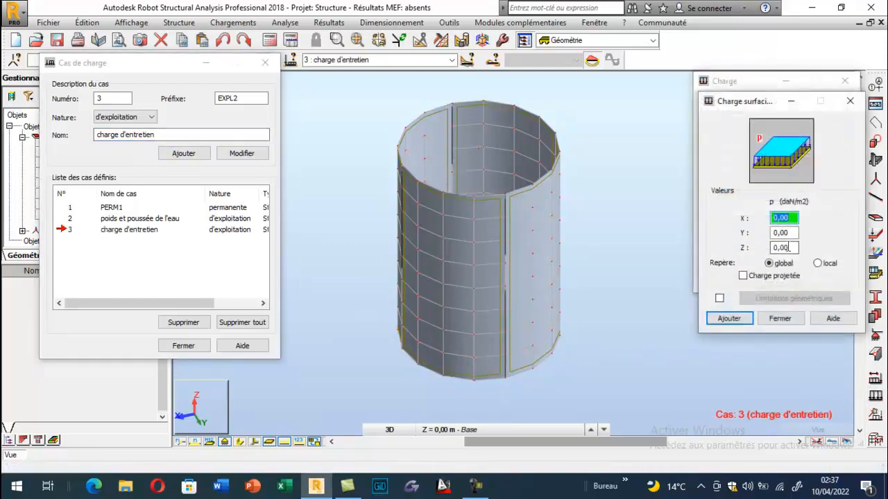
pyautogui.click(791, 248)
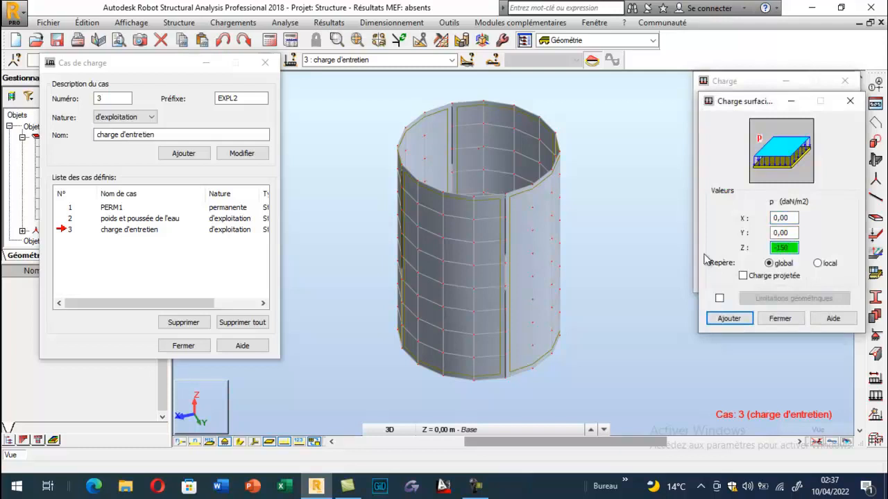
pyautogui.click(720, 320)
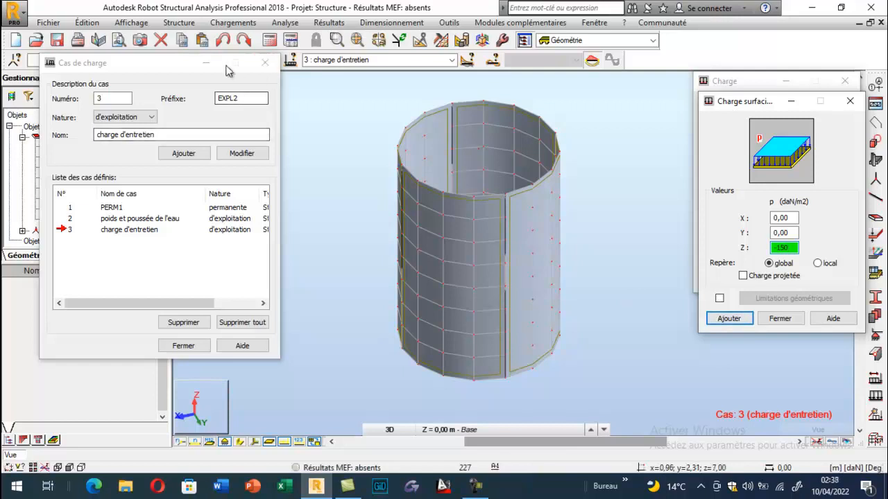
# - Isolate base panels 15 to 18 and apply the -150 daN/m2 uniform surface load to them
pyautogui.click(265, 62)
pyautogui.moveTo(65, 147); pyautogui.dragTo(69, 179)
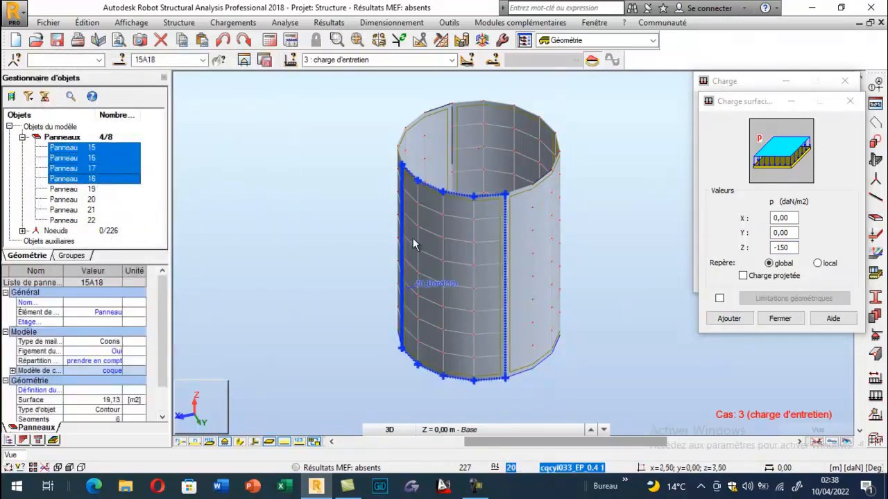
pyautogui.click(245, 60)
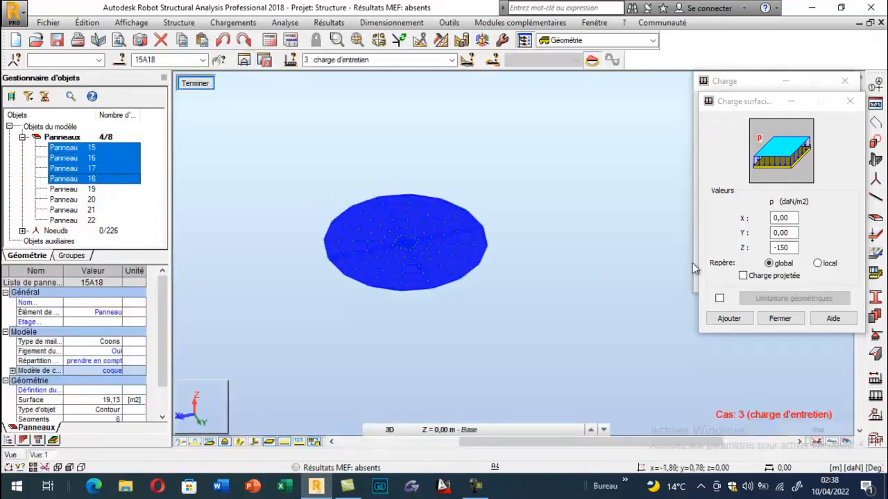
pyautogui.click(728, 318)
pyautogui.click(724, 281)
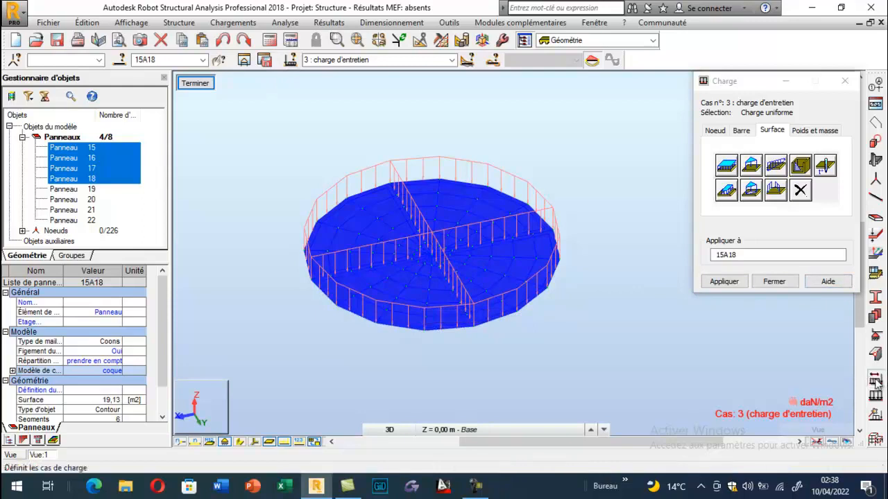
# - Add load case 4 of nature "permanente" named "couche d'étanchéité"
pyautogui.click(290, 60)
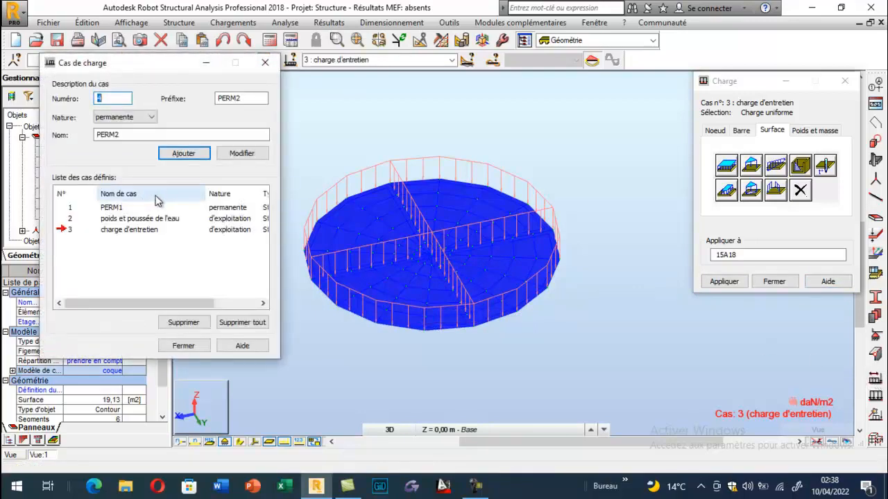
pyautogui.press('Tab')
pyautogui.press('Tab')
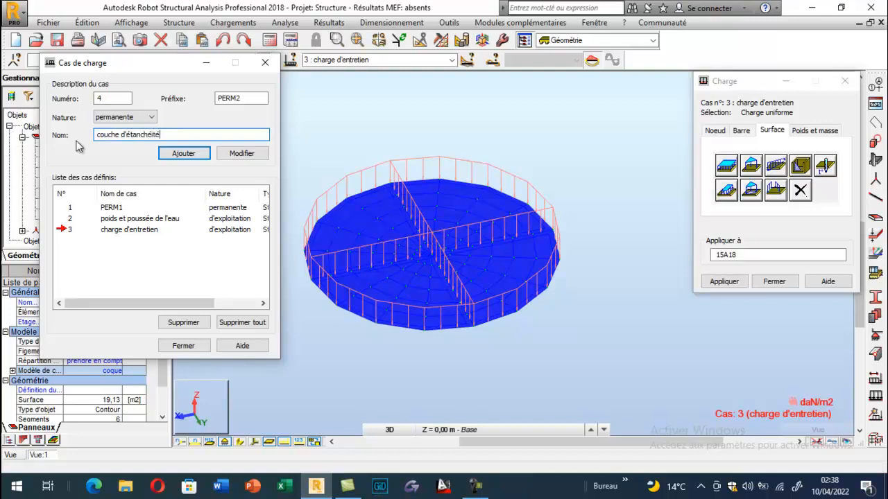
pyautogui.click(183, 154)
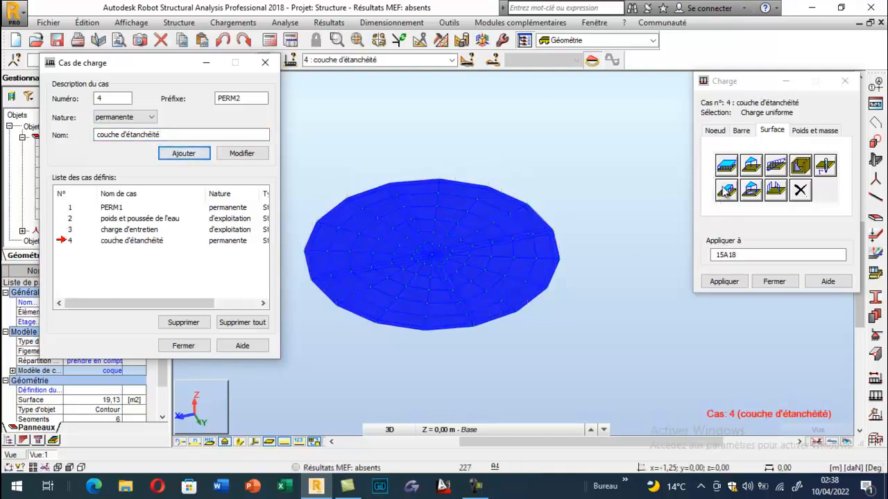
# - Apply a uniform surface load of -200 daN/m2 along global Z to base panels 15 to 18 for the "couche d'étanchéité" case
pyautogui.click(725, 191)
pyautogui.click(786, 249)
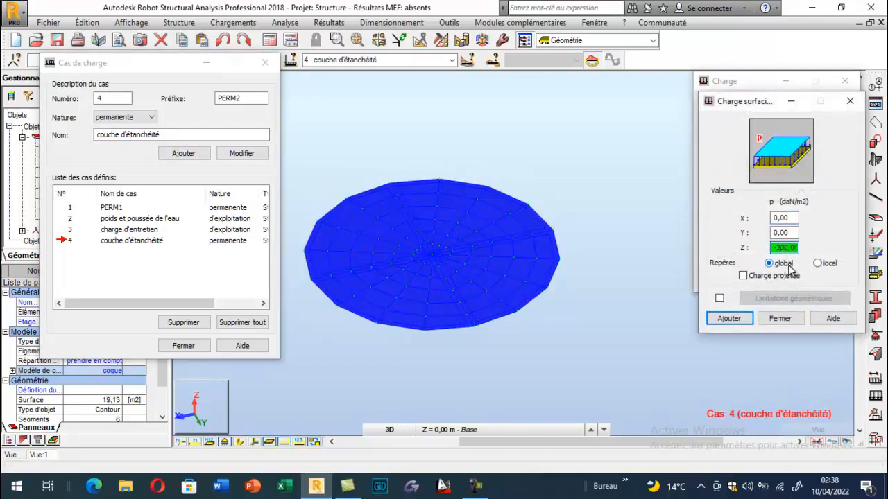
pyautogui.click(729, 318)
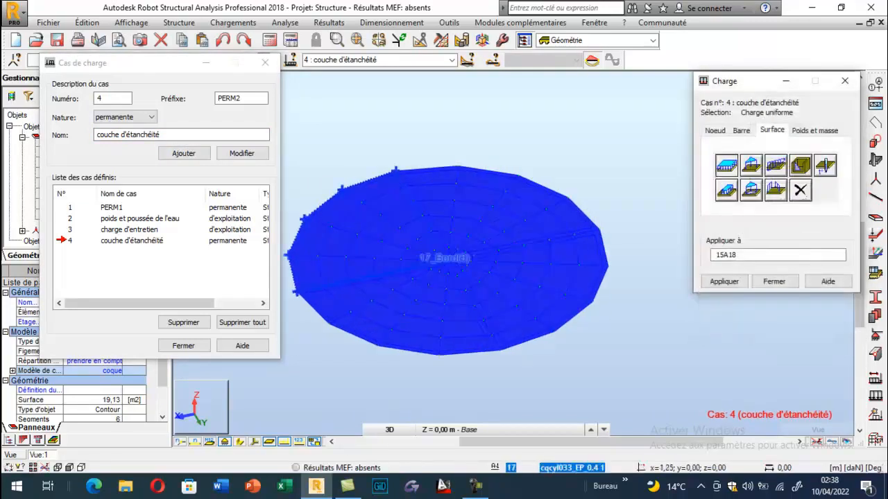
pyautogui.click(724, 281)
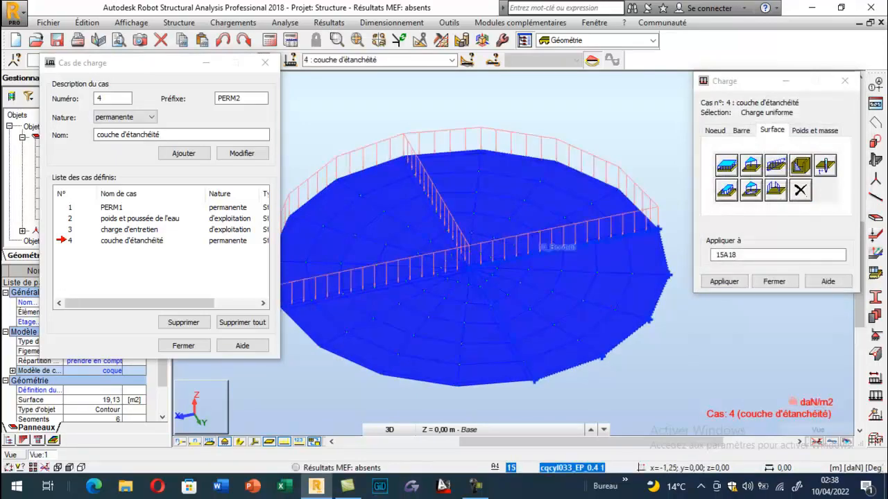
pyautogui.click(184, 345)
pyautogui.click(774, 281)
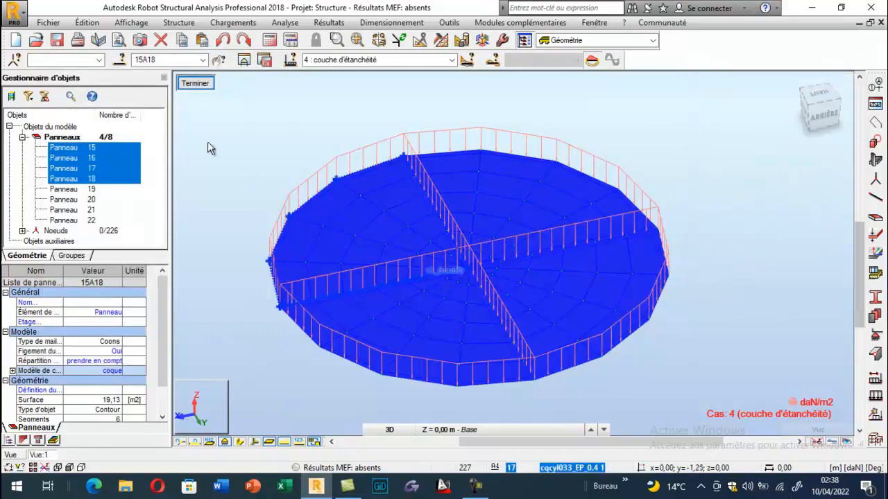
# - Restore the full tank view, display load cases 3 and 4 together, and clear the panel selection
pyautogui.click(196, 85)
pyautogui.click(451, 59)
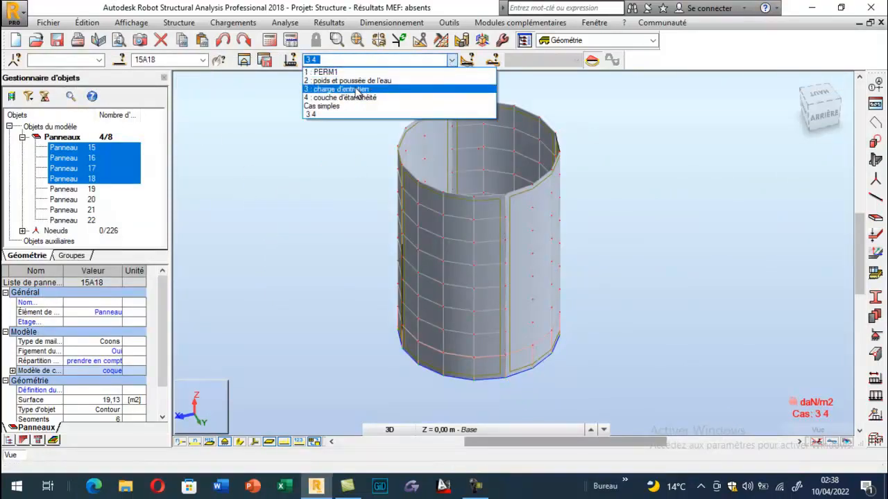
pyautogui.click(351, 115)
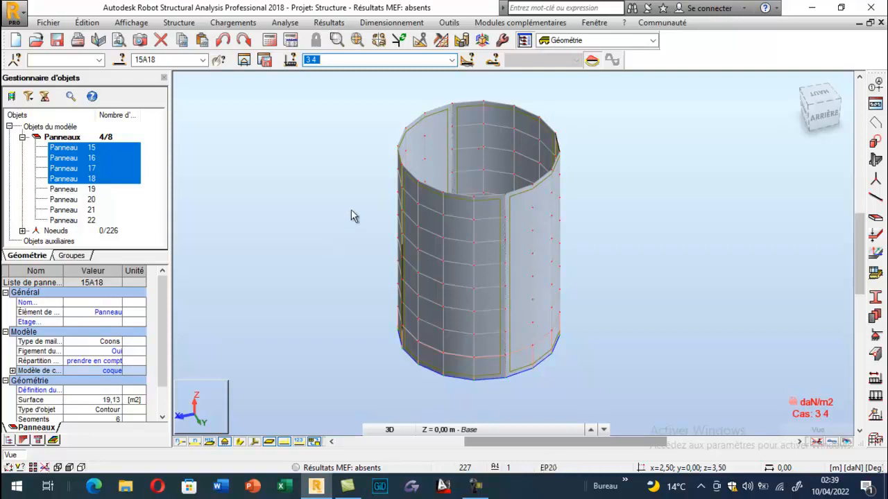
pyautogui.click(276, 194)
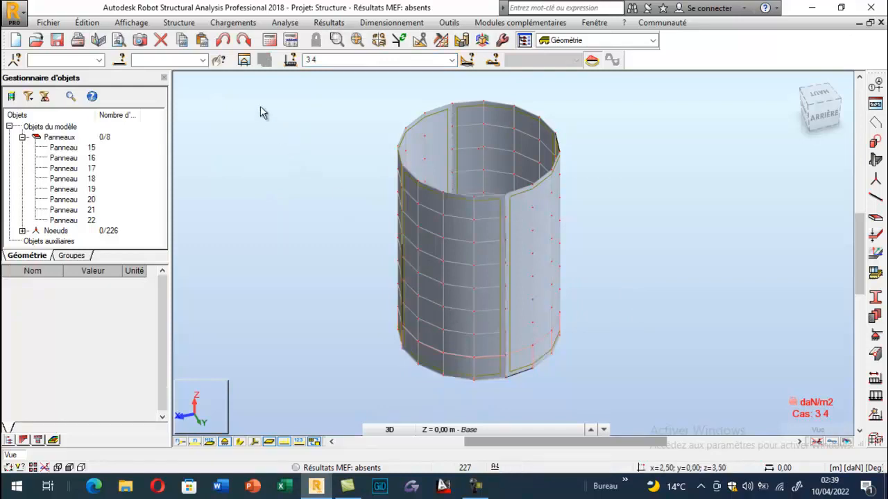
# - Isolate base panels 15 to 18 in the view and clear their selection
pyautogui.click(69, 148)
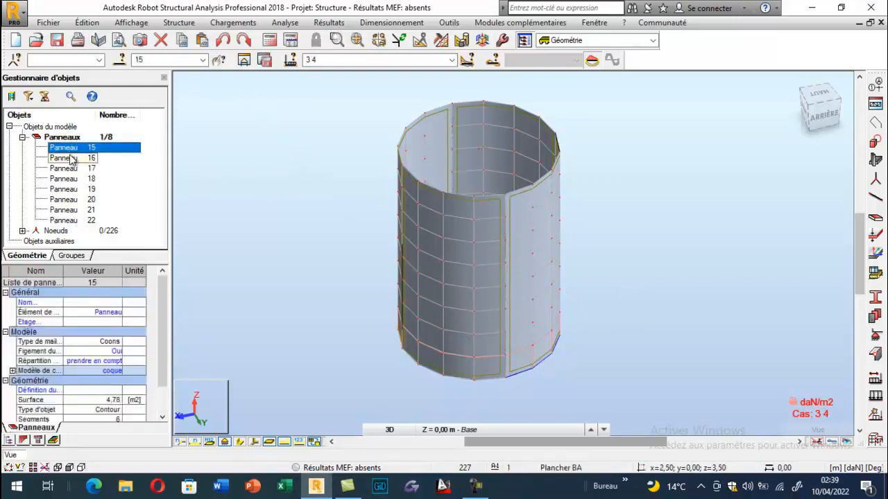
pyautogui.keyDown('ctrl'); pyautogui.click(70, 159); pyautogui.keyUp('ctrl')
pyautogui.keyDown('ctrl'); pyautogui.click(70, 173); pyautogui.keyUp('ctrl')
pyautogui.keyDown('shift'); pyautogui.click(73, 179); pyautogui.keyUp('shift')
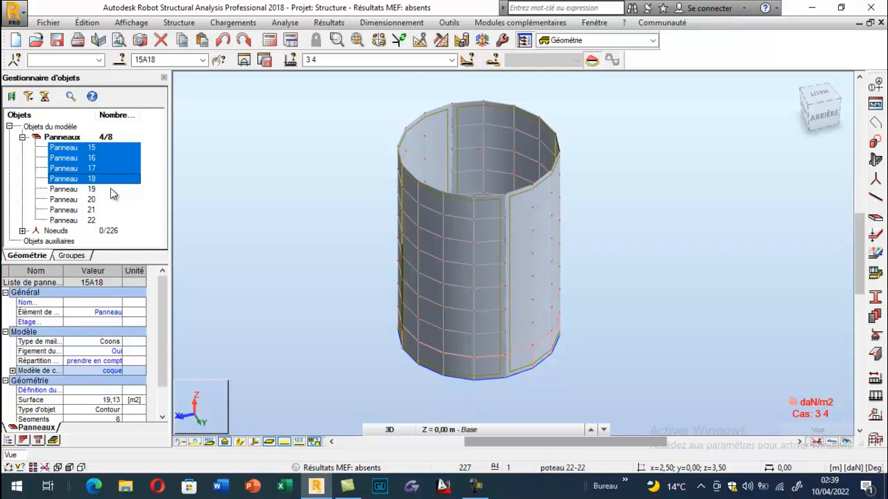
pyautogui.click(244, 60)
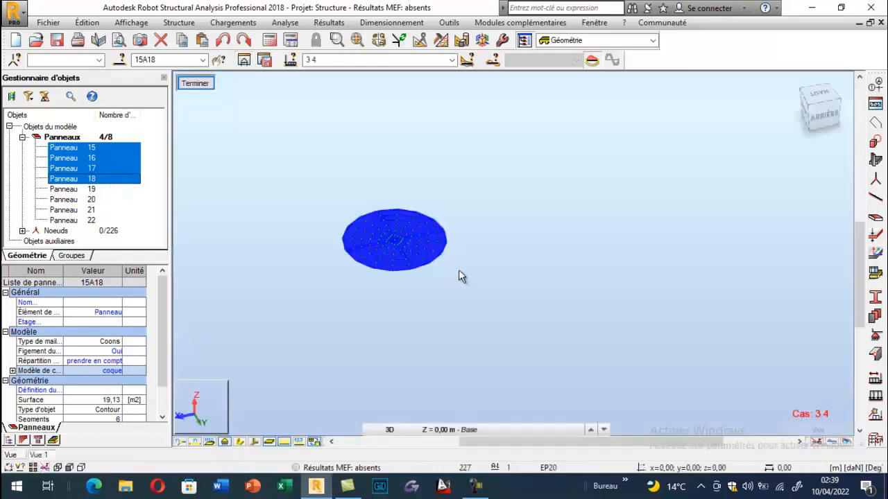
pyautogui.click(341, 294)
pyautogui.scroll(5, 356, 258)
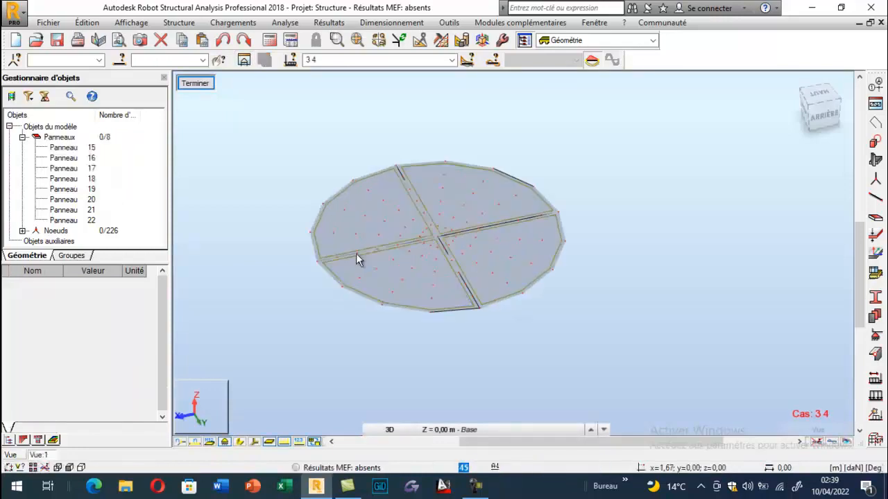
# - Start a new elastic nodal support definition and block UX, UY, RX, RY and RZ, leaving UZ free
pyautogui.click(876, 337)
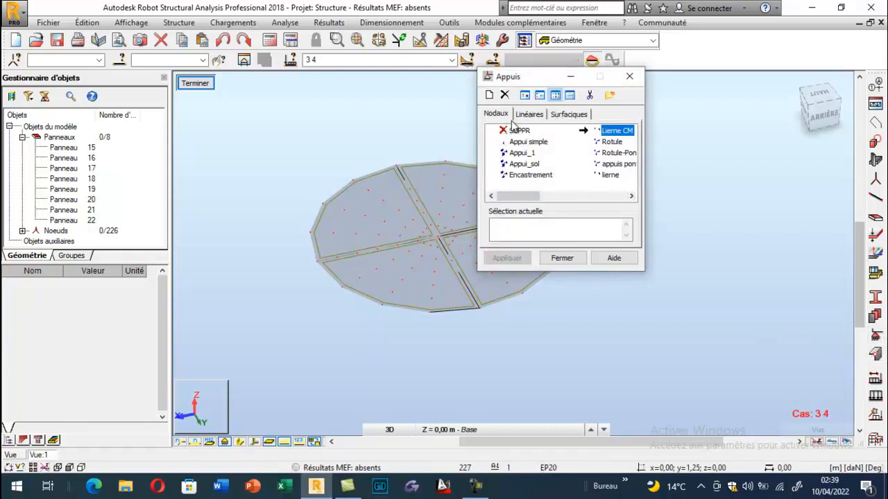
pyautogui.moveTo(535, 81); pyautogui.dragTo(663, 159)
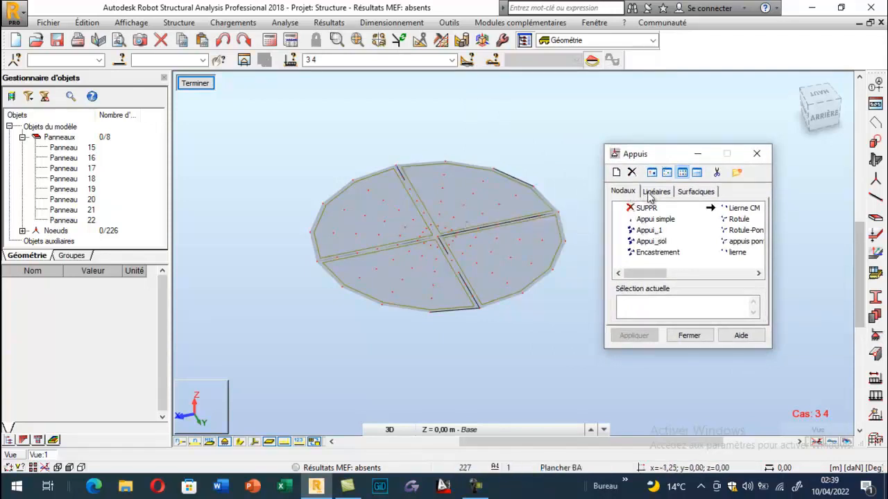
pyautogui.click(616, 172)
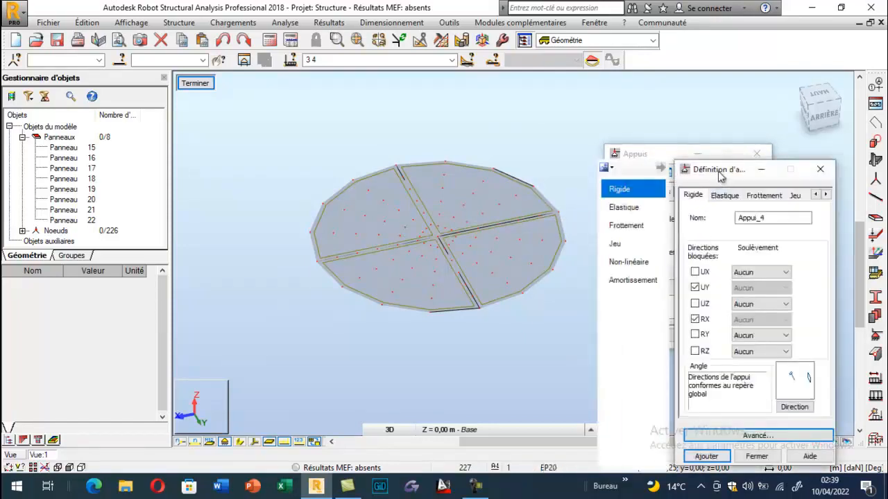
pyautogui.moveTo(718, 176); pyautogui.dragTo(606, 118)
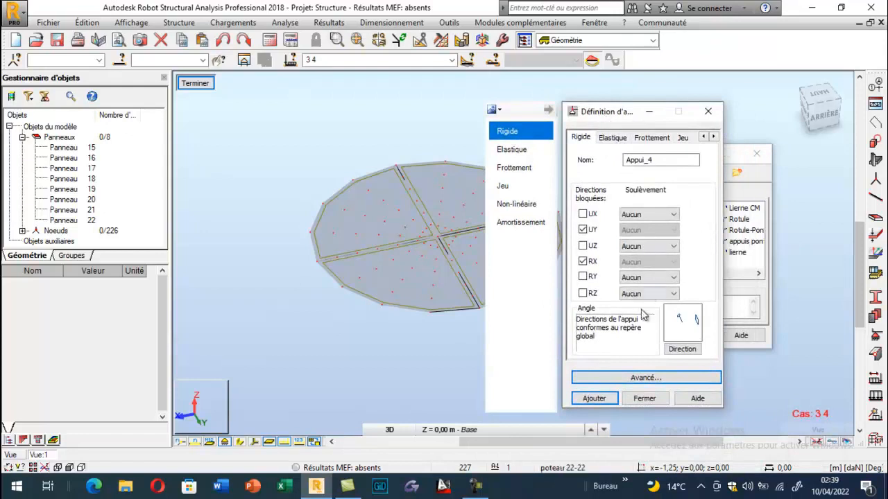
pyautogui.click(610, 139)
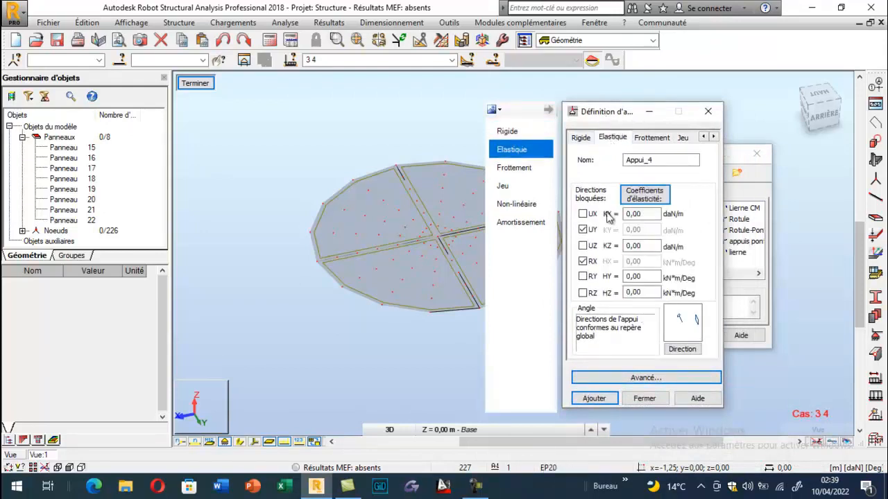
pyautogui.moveTo(601, 118); pyautogui.dragTo(694, 113)
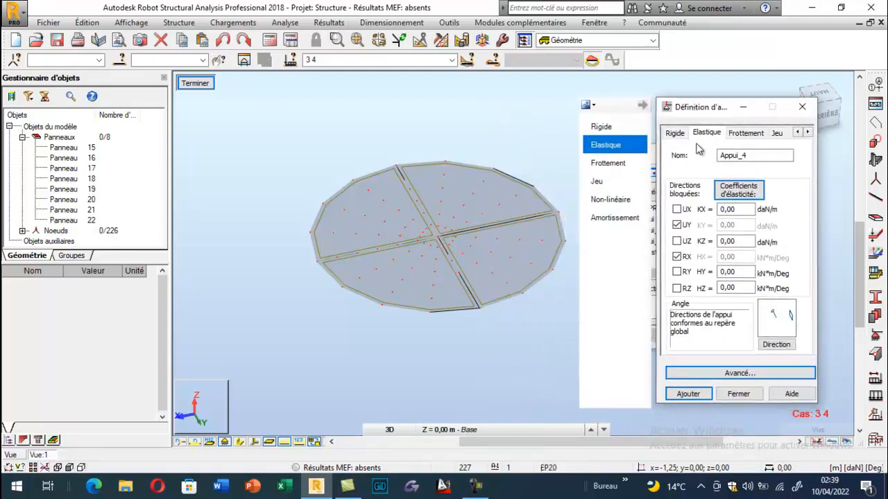
pyautogui.click(677, 209)
pyautogui.click(677, 271)
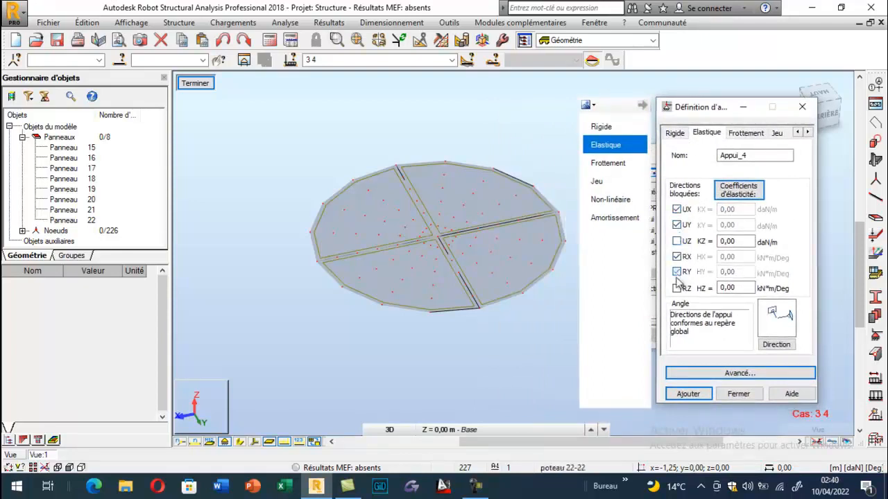
pyautogui.click(677, 288)
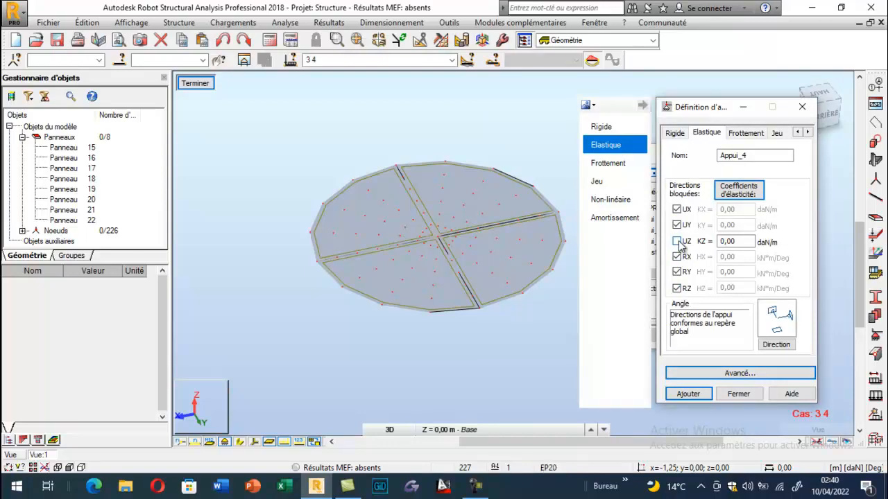
pyautogui.click(729, 195)
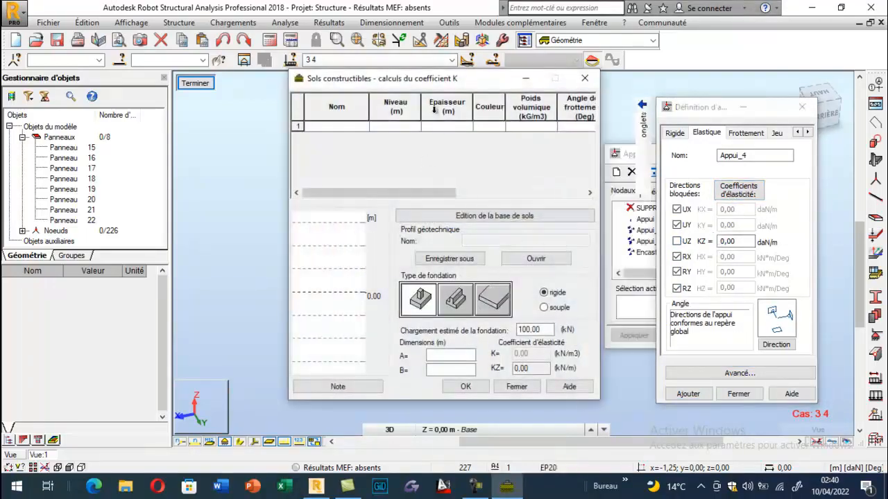
pyautogui.moveTo(393, 80); pyautogui.dragTo(136, 95)
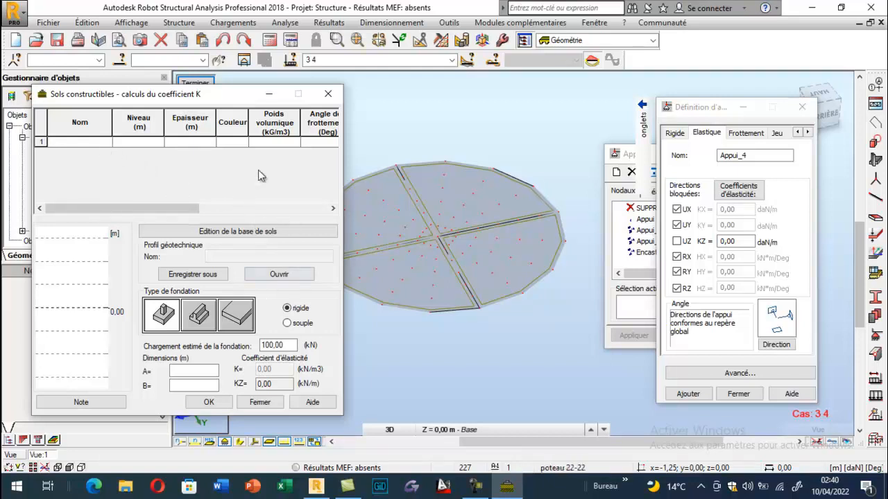
pyautogui.click(328, 93)
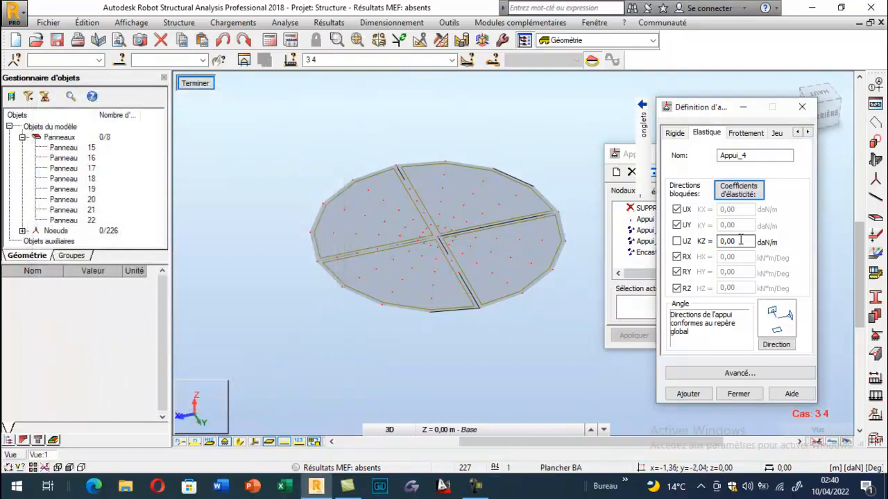
pyautogui.click(723, 242)
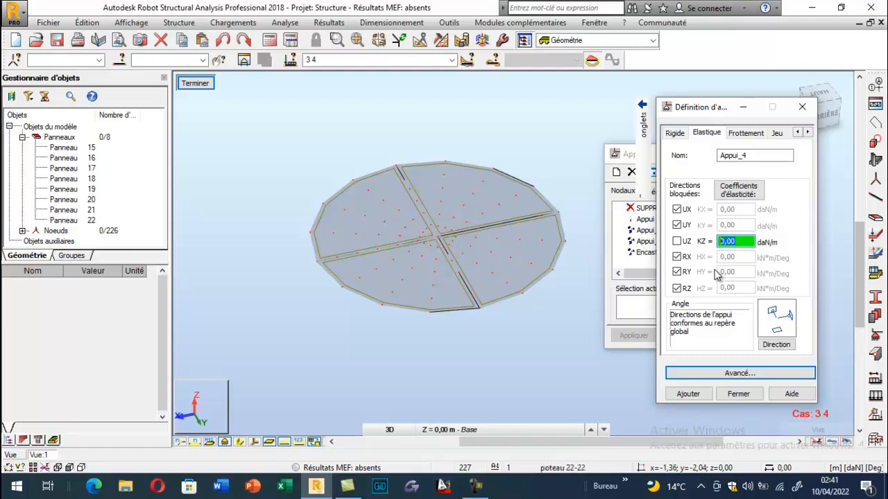
pyautogui.moveTo(768, 157); pyautogui.dragTo(701, 173)
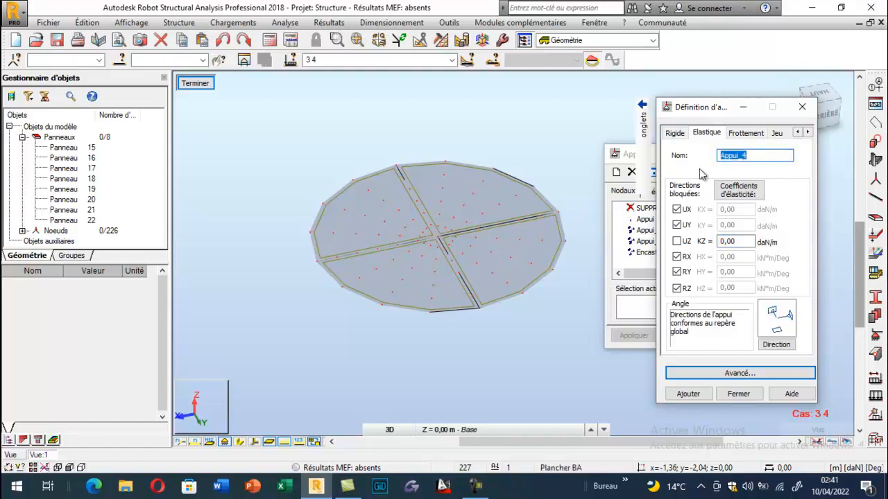
# - In the soil elasticity coefficient calculator, choose the soil "Argiles et limons fermes" and a flexible (souple) raft foundation
pyautogui.click(738, 190)
pyautogui.moveTo(445, 81); pyautogui.dragTo(282, 98)
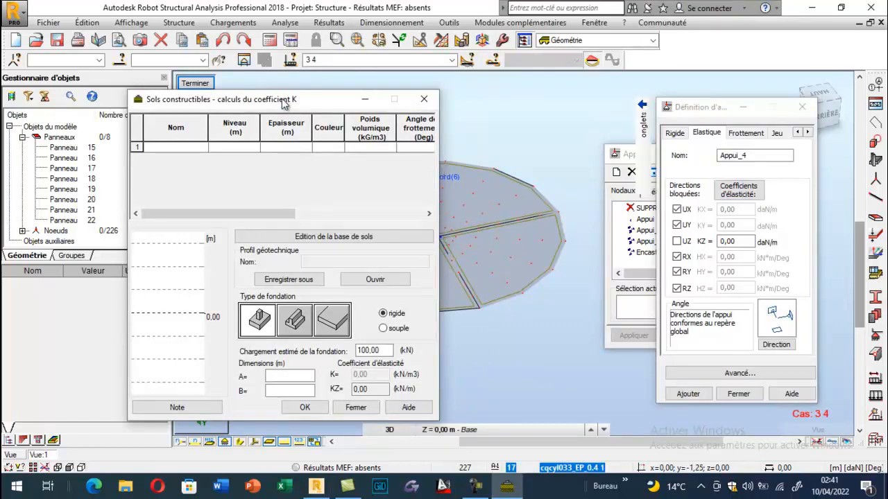
pyautogui.click(197, 148)
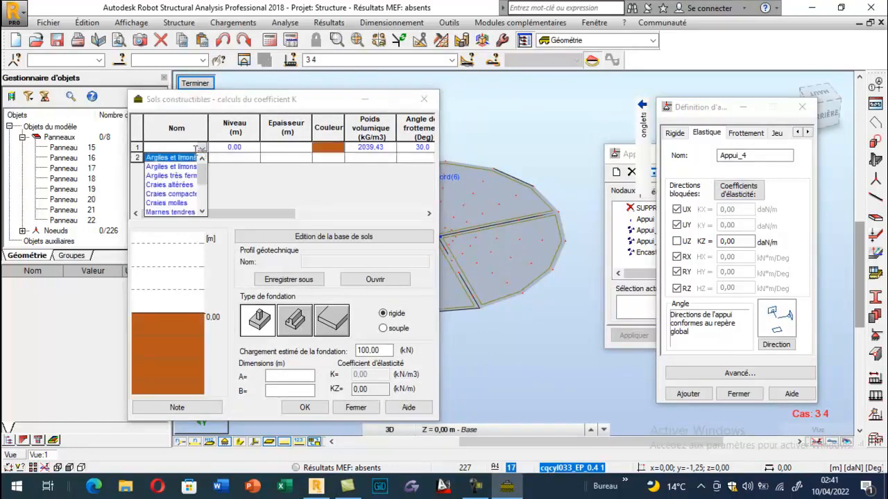
pyautogui.click(179, 167)
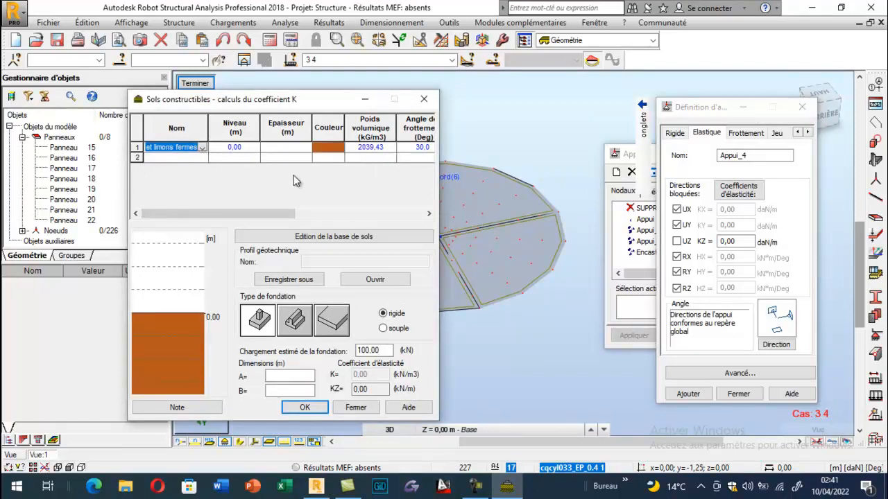
pyautogui.click(330, 325)
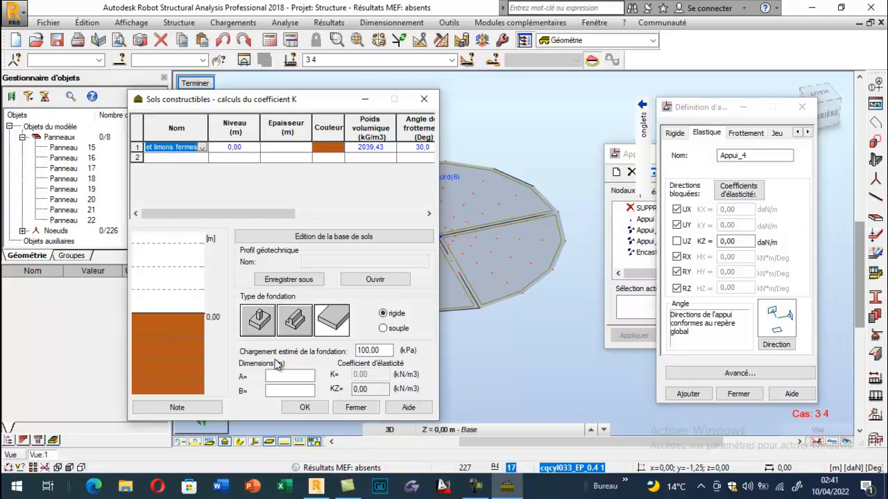
pyautogui.click(384, 329)
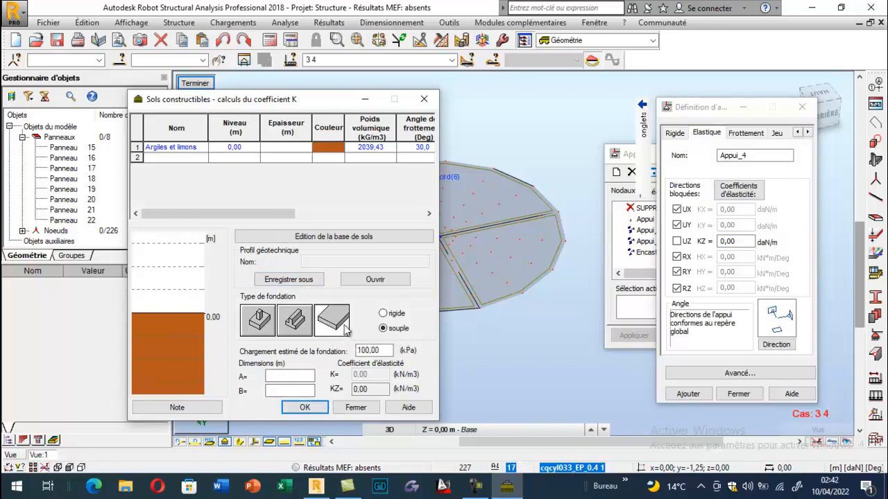
# - Set the raft foundation dimensions A and B to 2.5 m each
pyautogui.click(292, 376)
pyautogui.click(291, 376)
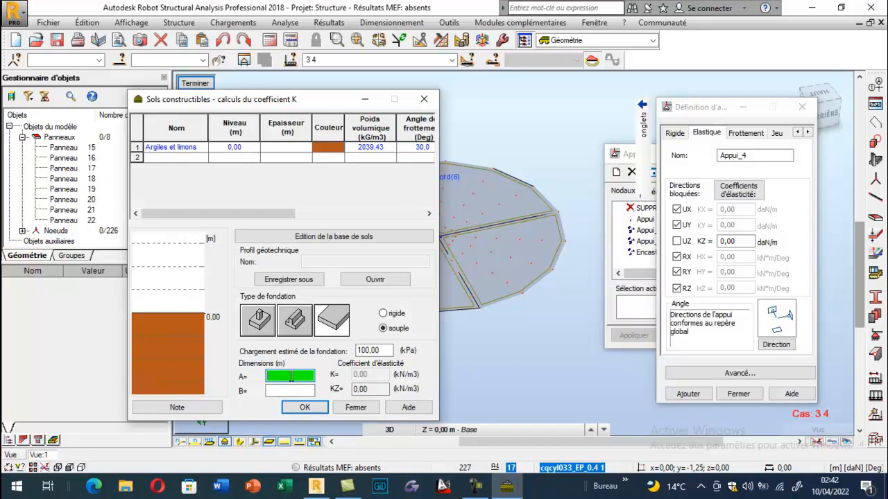
pyautogui.write('2.5')
pyautogui.click(279, 390)
pyautogui.write('2.5')
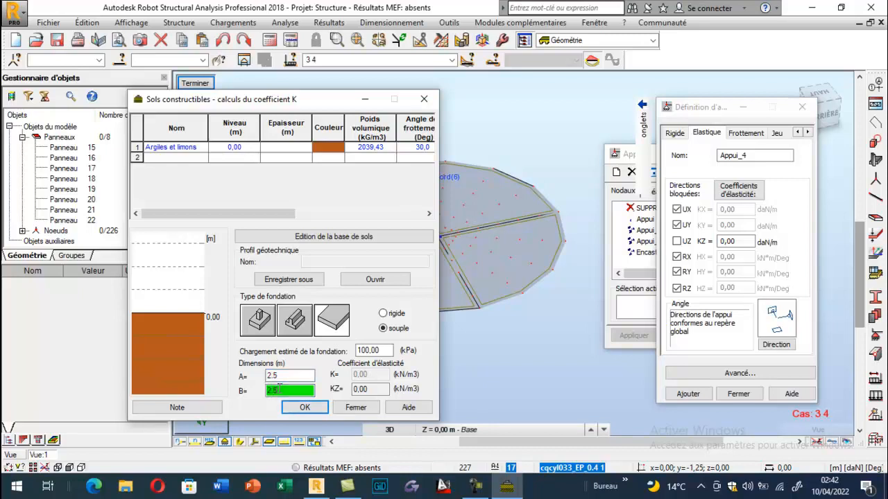
# - Set the estimated foundation load to 200 kPa for the elasticity coefficient calculation
pyautogui.click(385, 351)
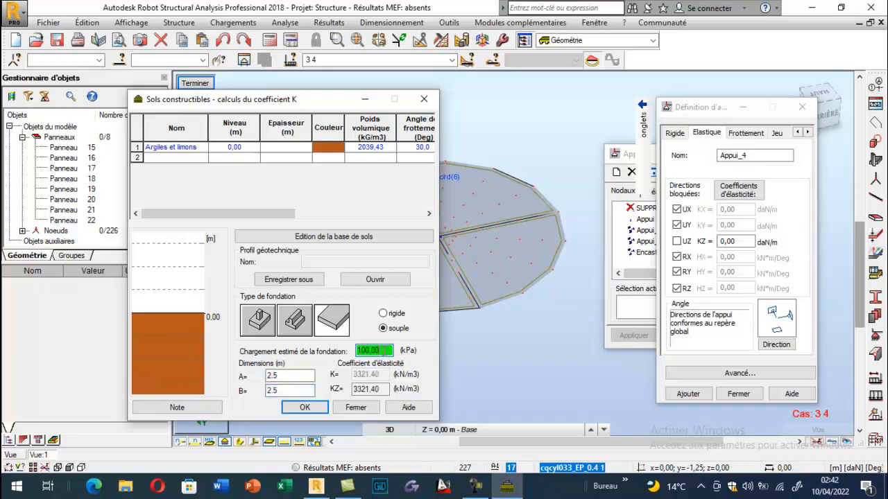
pyautogui.moveTo(384, 352); pyautogui.dragTo(349, 356)
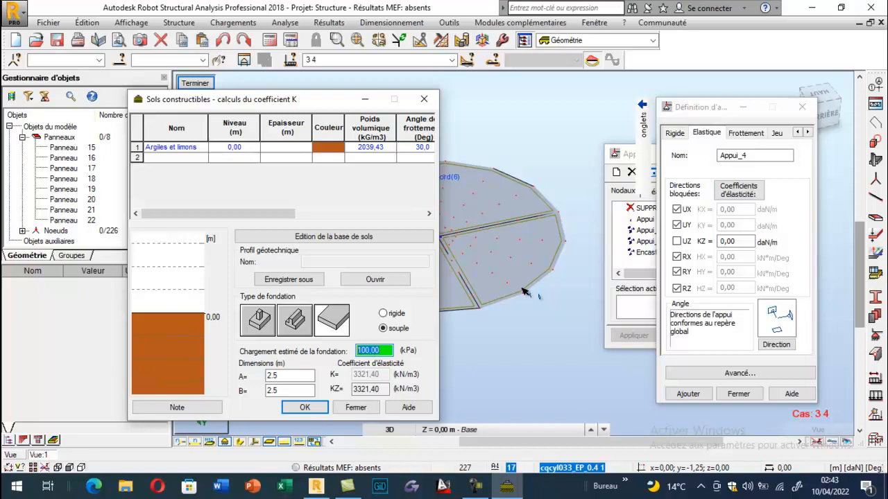
pyautogui.write('200')
pyautogui.click(367, 389)
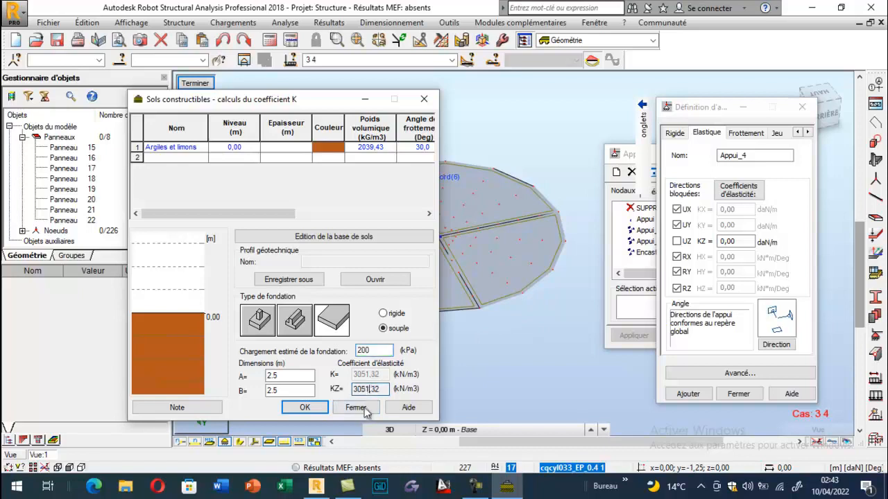
pyautogui.click(373, 351)
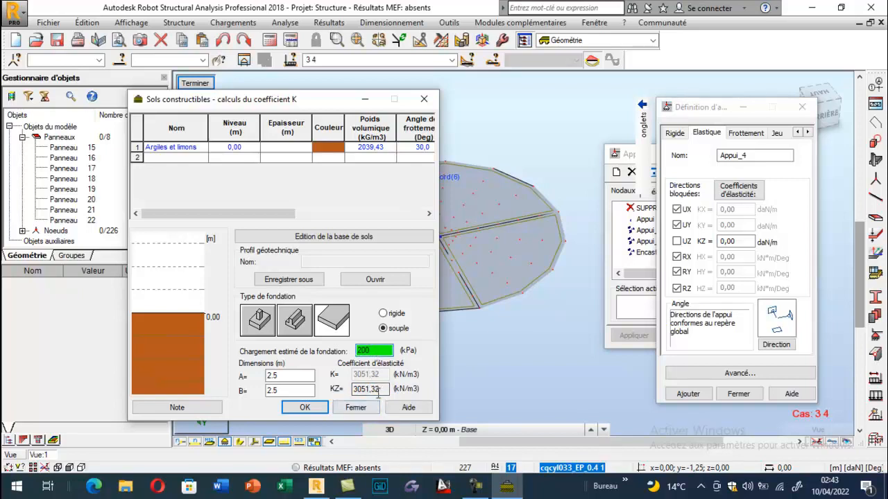
# - Copy the calculated KZ coefficient into the elastic support, set KZ to 3051,32, and add the support as Appui_4
pyautogui.moveTo(382, 391); pyautogui.dragTo(332, 400)
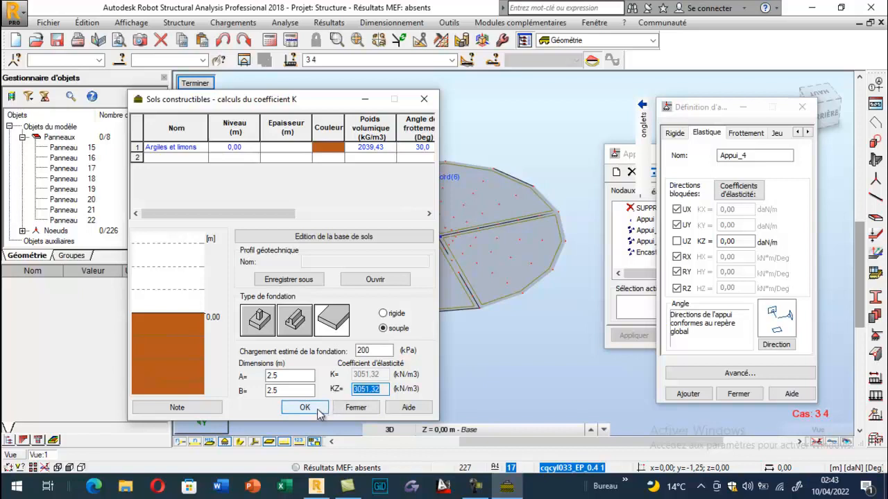
pyautogui.click(307, 407)
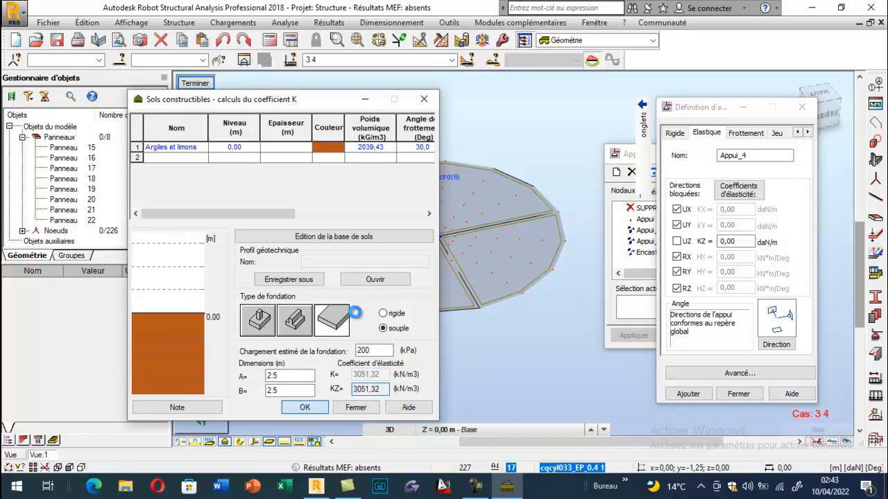
pyautogui.click(354, 408)
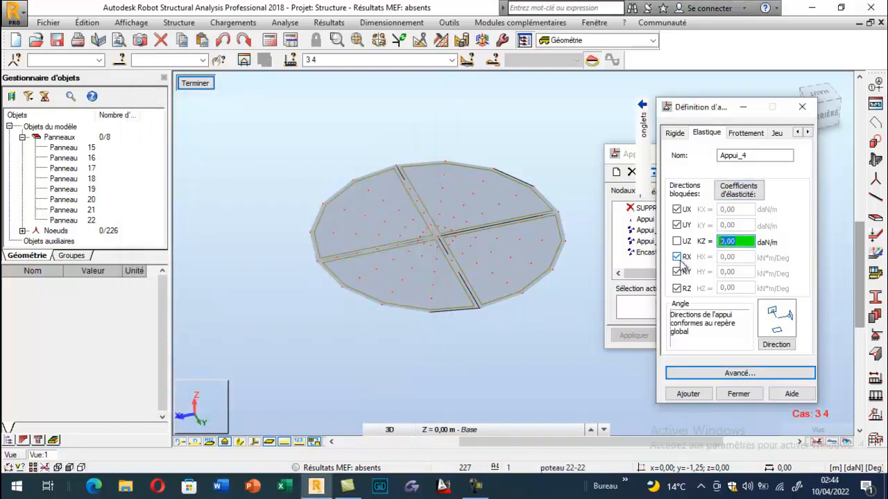
pyautogui.click(705, 395)
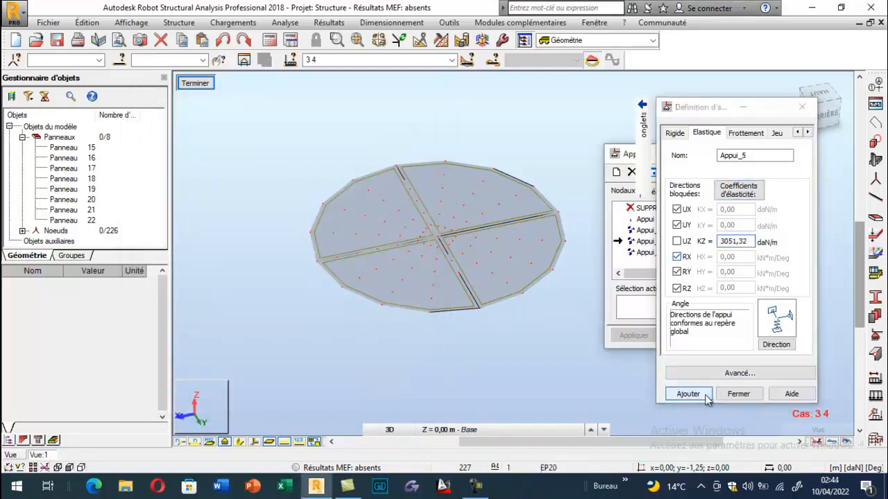
pyautogui.click(738, 394)
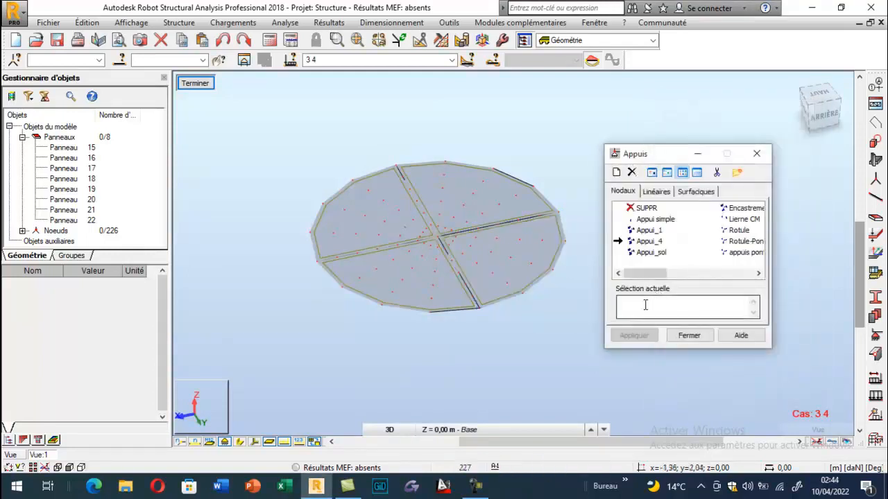
# - Try to select the whole base for the Appui_4 support, and leave the isolated base view to show the full tank
pyautogui.moveTo(271, 124); pyautogui.dragTo(574, 344)
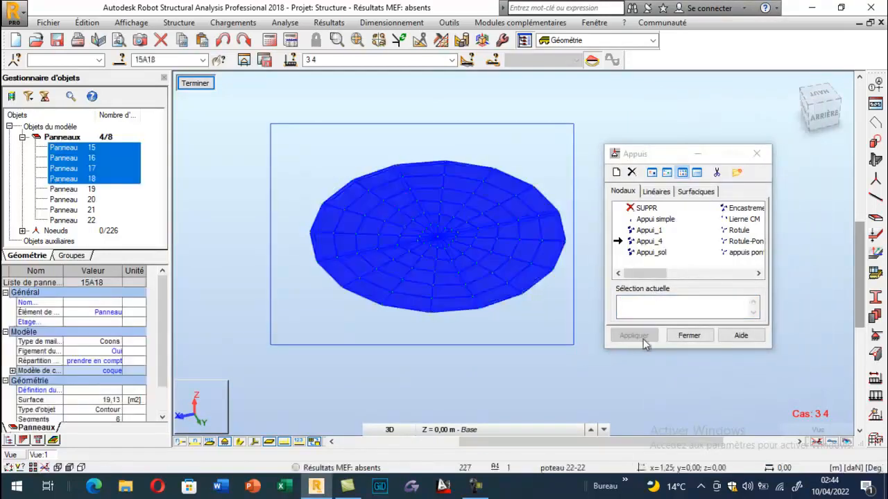
pyautogui.click(643, 339)
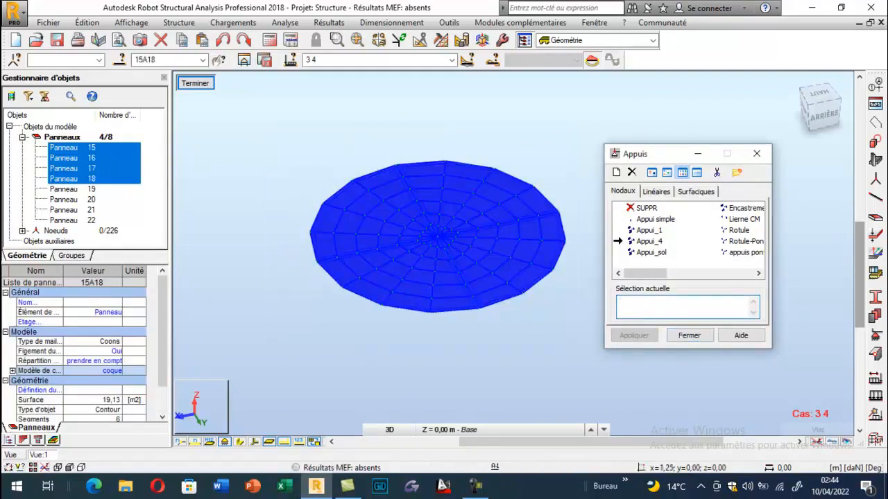
pyautogui.click(195, 84)
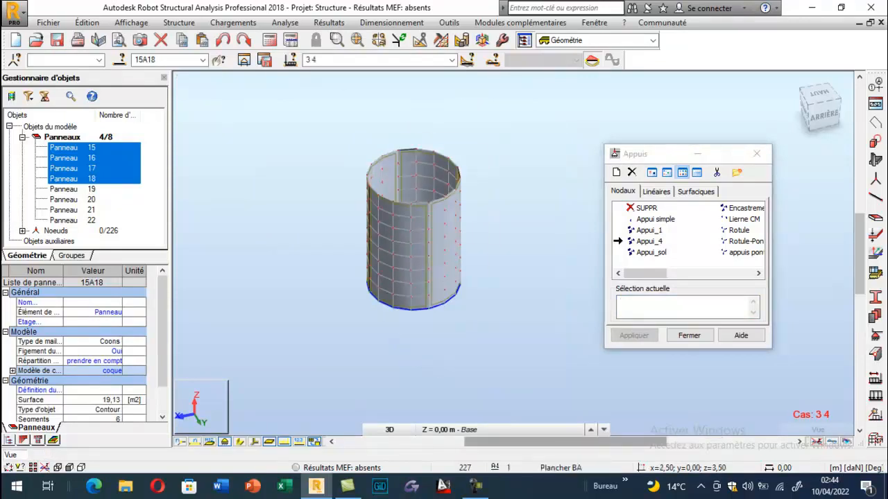
# - Apply the Appui_4 nodal support to all nodes of the tank's base and finish the support assignment
pyautogui.click(646, 309)
pyautogui.rightClick(138, 199)
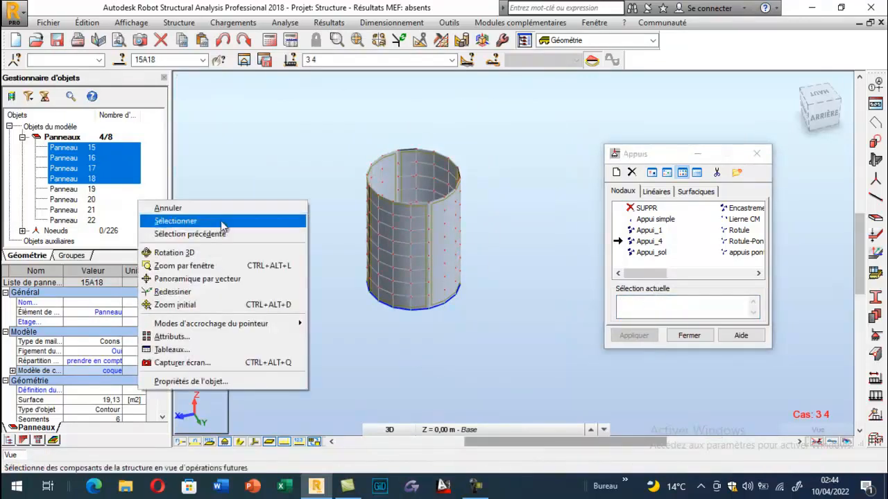
pyautogui.click(187, 252)
pyautogui.moveTo(265, 209); pyautogui.dragTo(330, 299)
pyautogui.click(633, 307)
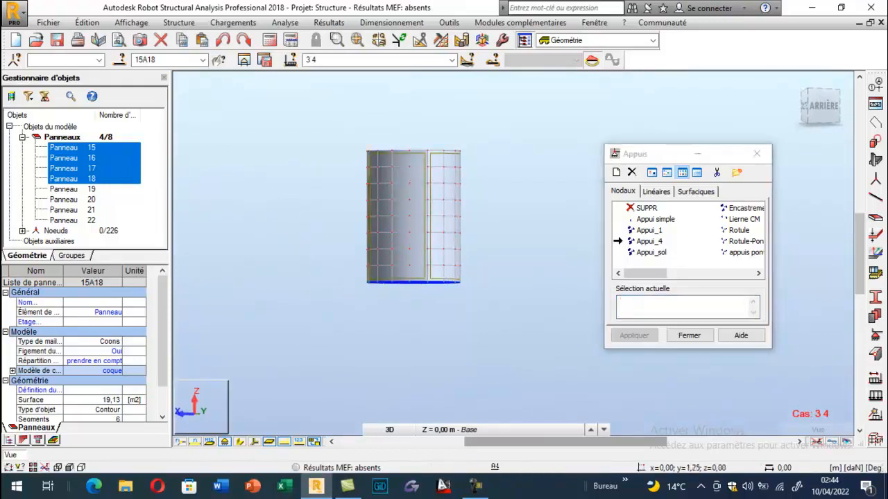
pyautogui.click(639, 307)
pyautogui.click(648, 242)
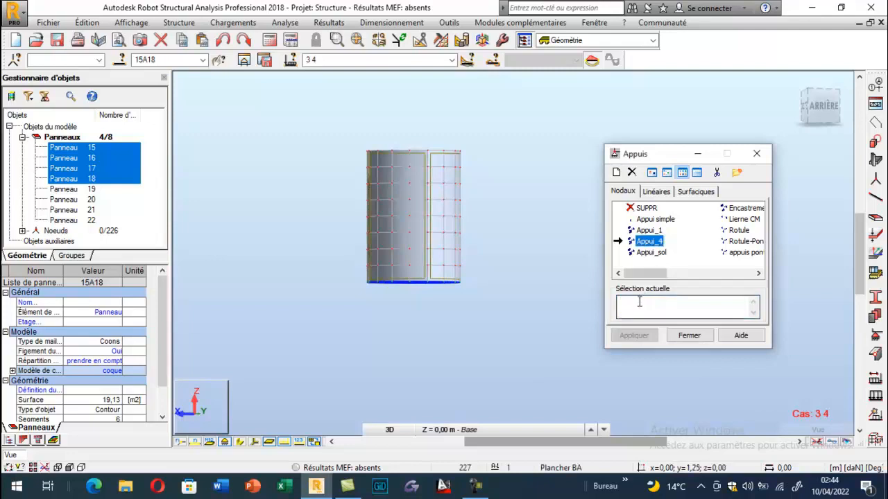
pyautogui.moveTo(350, 271); pyautogui.dragTo(483, 308)
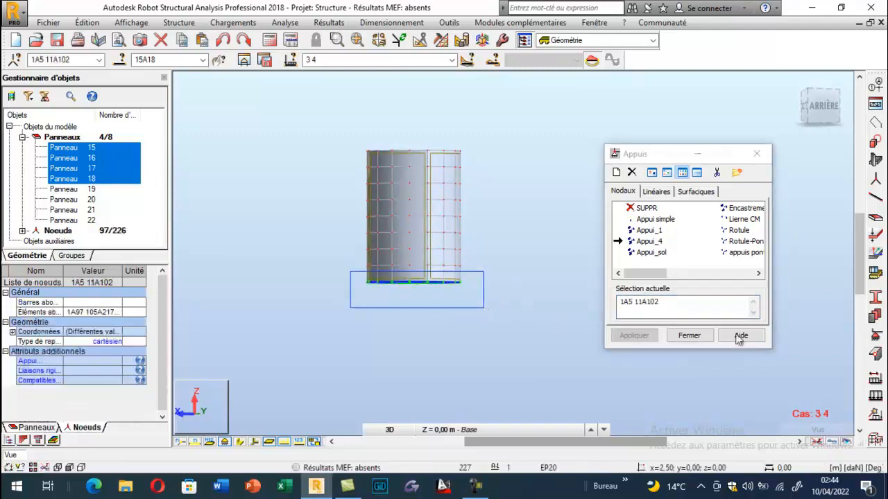
pyautogui.click(632, 335)
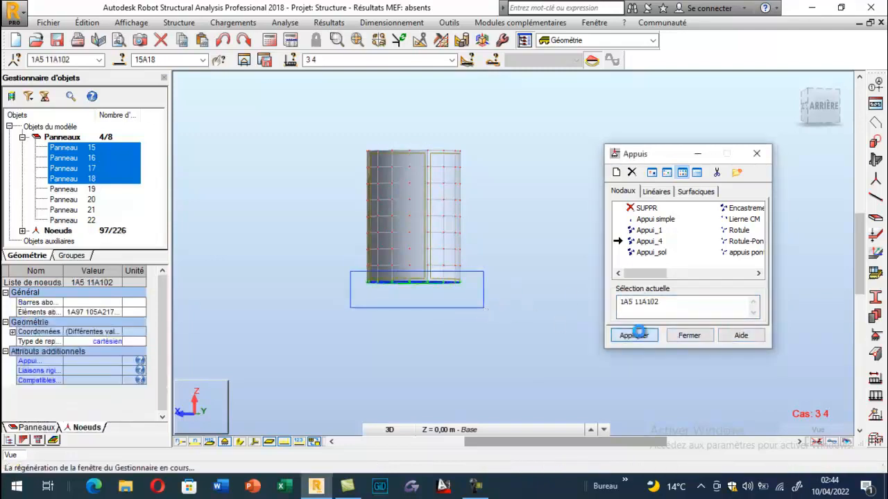
pyautogui.click(689, 336)
# - Run the structural calculation and choose to continue with the separated nodes
pyautogui.rightClick(415, 301)
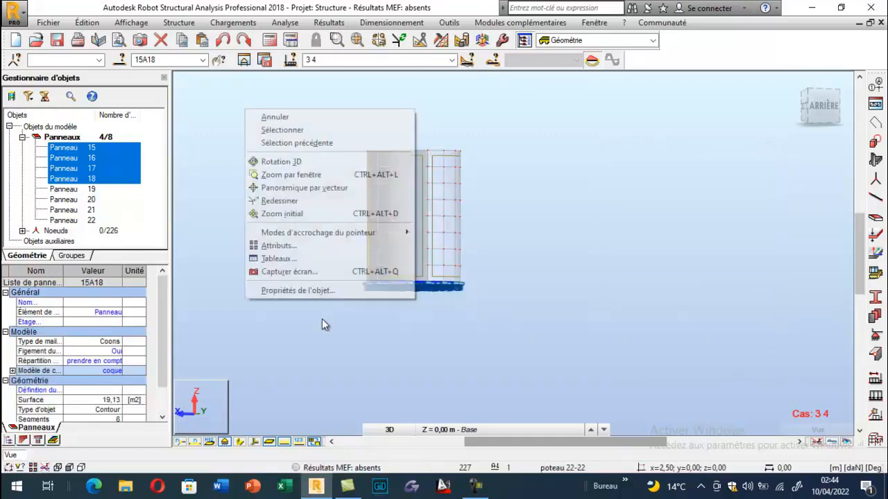
pyautogui.click(280, 161)
pyautogui.moveTo(377, 278); pyautogui.dragTo(358, 306)
pyautogui.scroll(7, 387, 304)
pyautogui.scroll(-2, 368, 273)
pyautogui.scroll(-3, 377, 307)
pyautogui.scroll(-3, 386, 309)
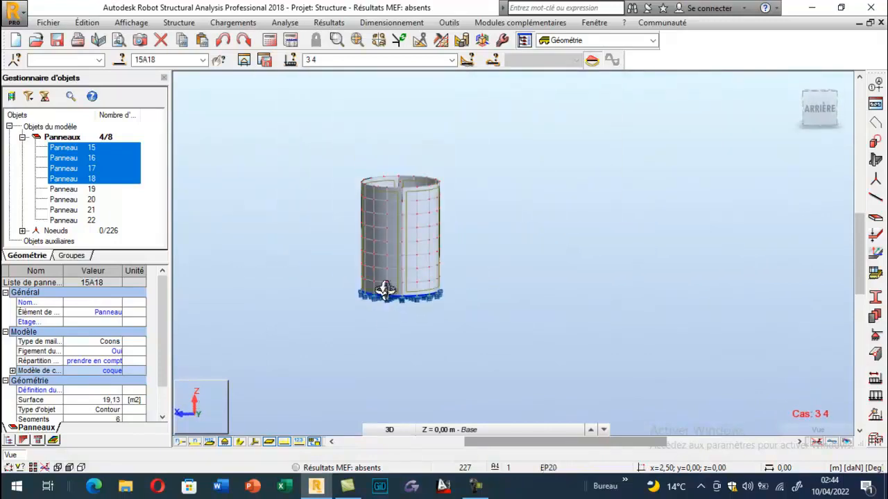
pyautogui.click(269, 40)
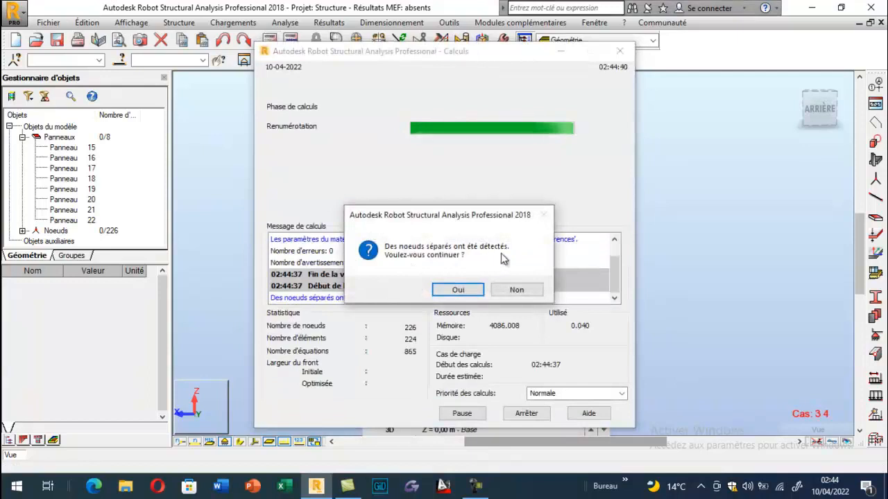
pyautogui.click(455, 292)
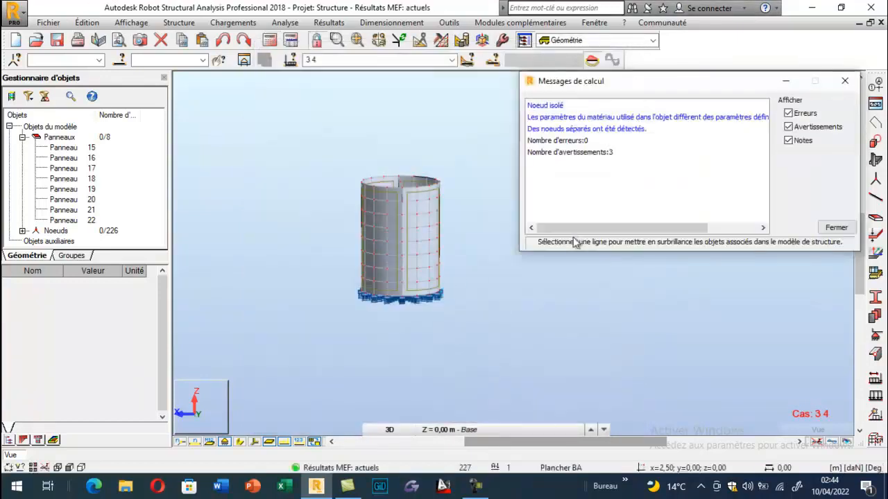
# - Highlight the isolated node listed in the calculation messages and close the messages
pyautogui.click(563, 106)
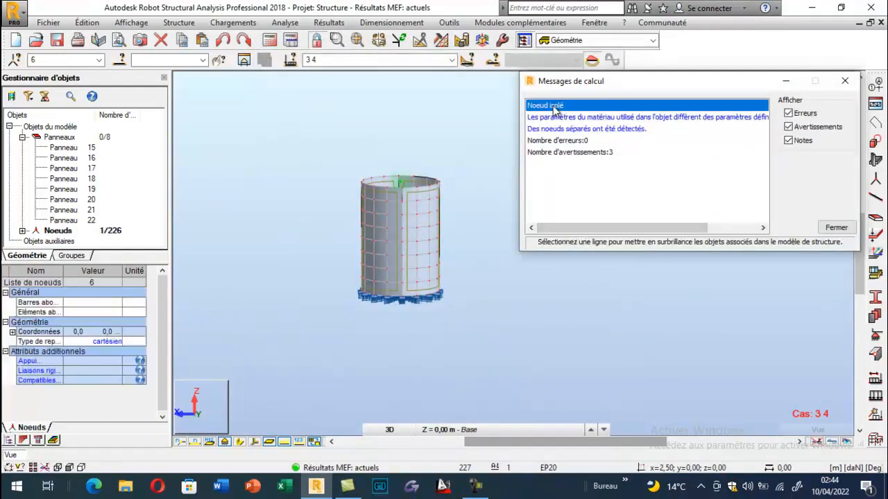
pyautogui.click(51, 59)
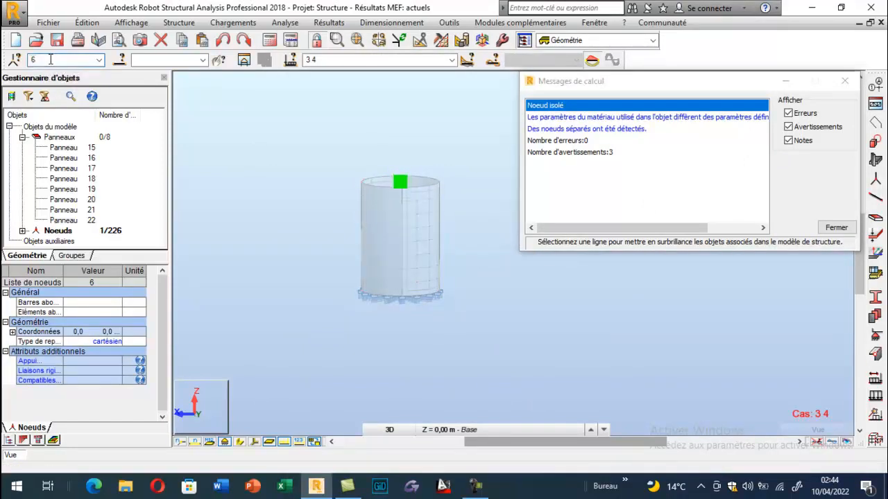
pyautogui.click(844, 81)
# - Delete isolated node 6 at the centre of the tank's open top and accept the modification of the structure
pyautogui.click(43, 58)
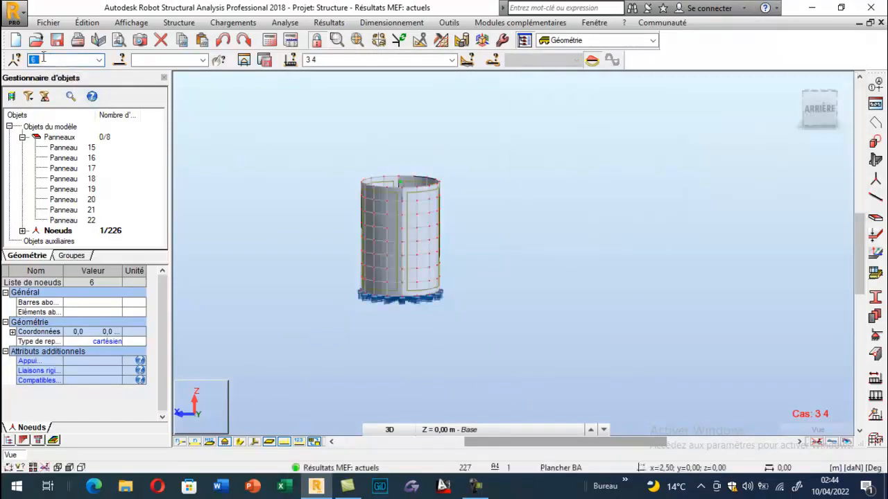
pyautogui.press('BackSpace')
pyautogui.scroll(5, 417, 186)
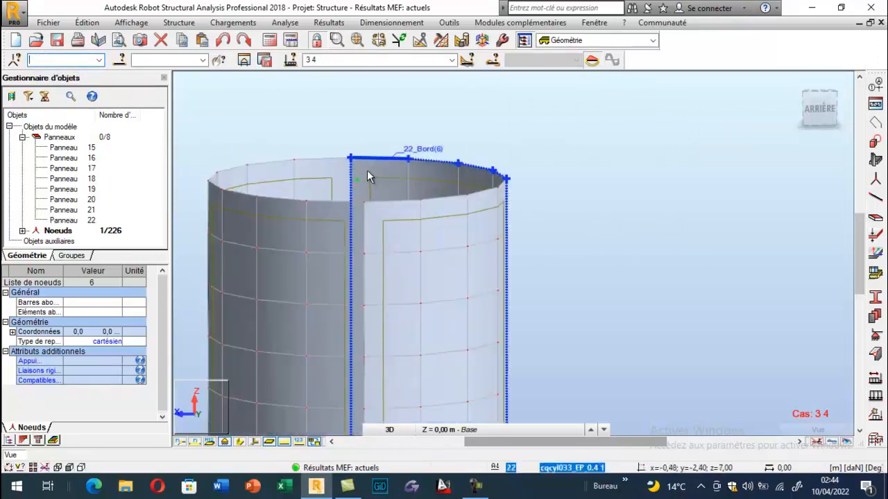
pyautogui.click(357, 188)
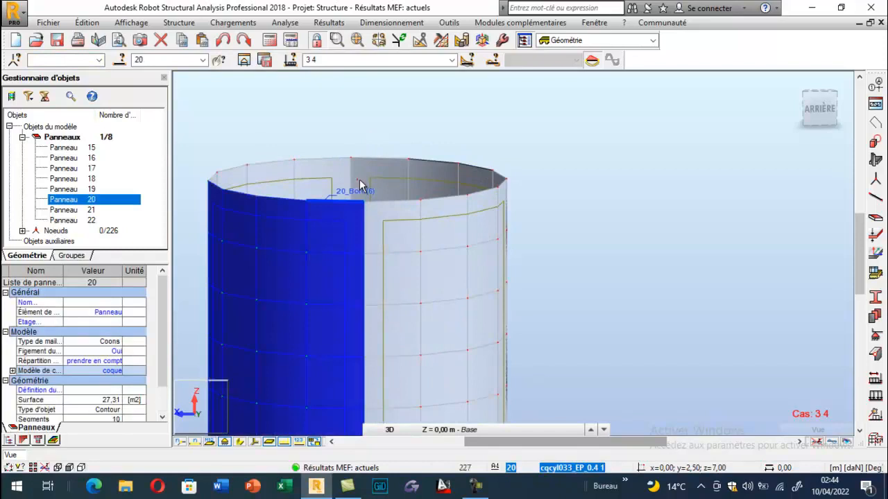
pyautogui.click(361, 184)
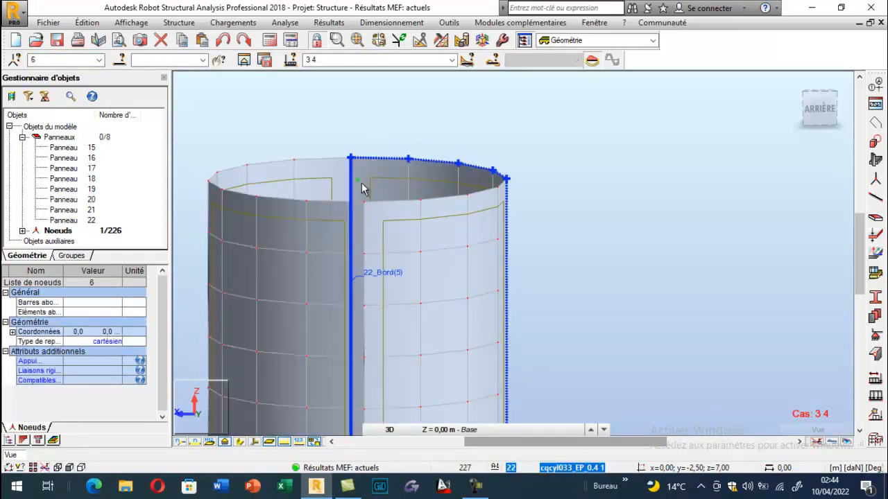
pyautogui.press('Delete')
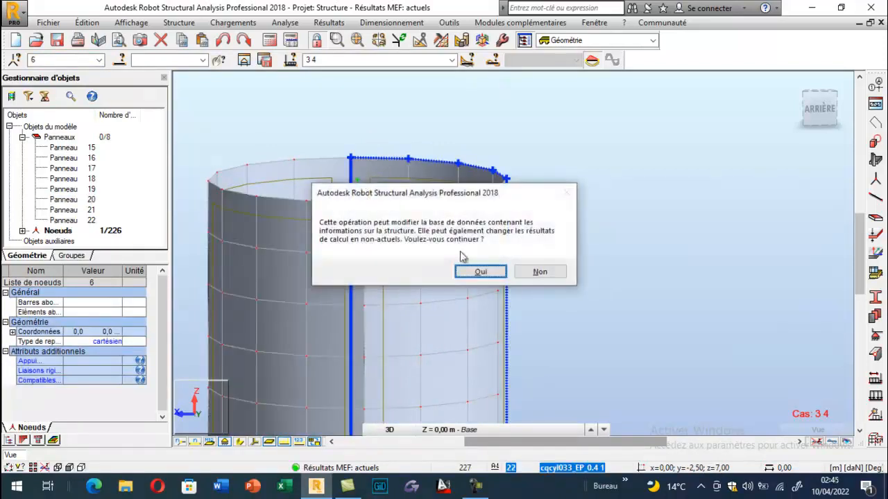
pyautogui.click(469, 273)
# - Run the structural calculation again without the isolated node and close its messages
pyautogui.click(271, 41)
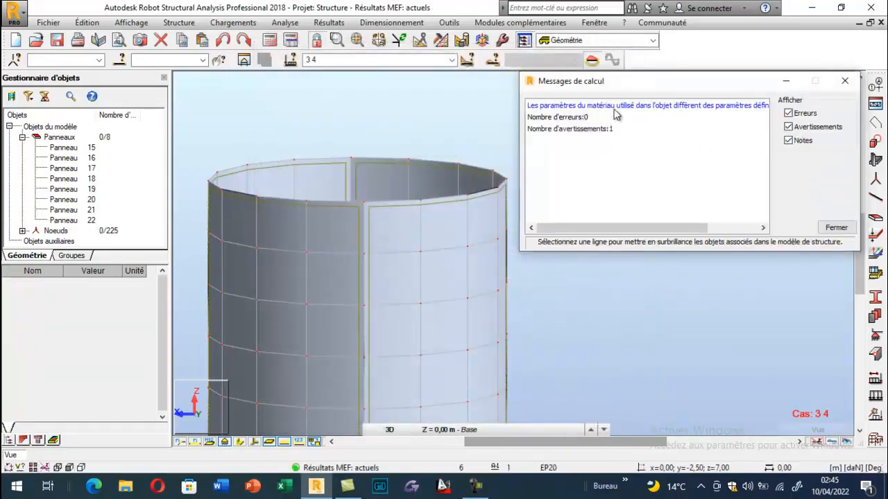
pyautogui.click(844, 80)
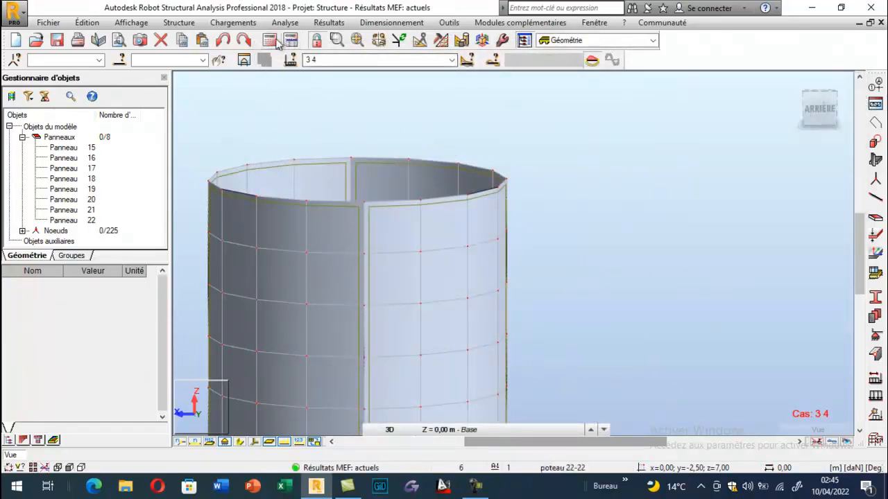
pyautogui.click(793, 82)
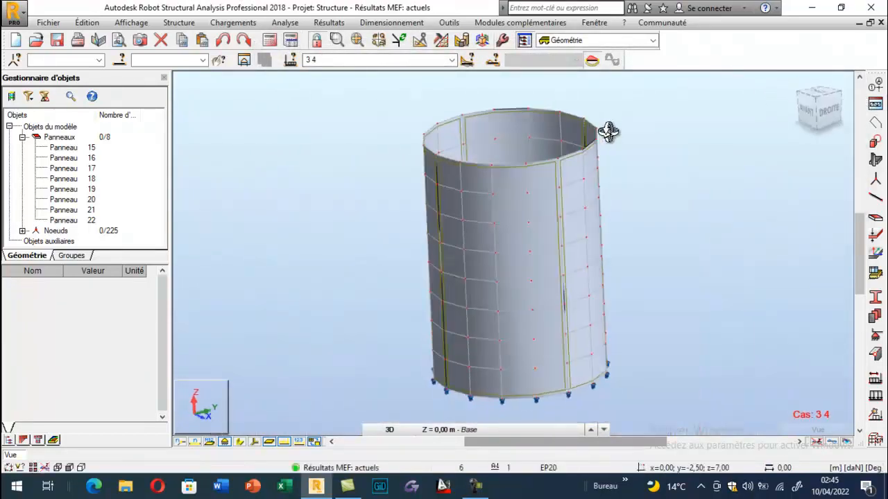
# - Inspect the spring supports under the base, and display the xx stress (Contraintes - s) map on the tank panels
pyautogui.moveTo(442, 359); pyautogui.dragTo(432, 311)
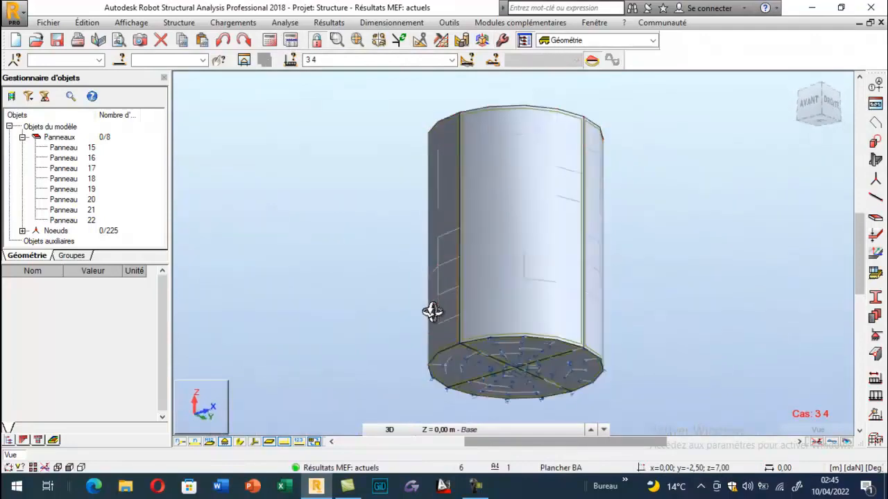
pyautogui.scroll(8, 503, 352)
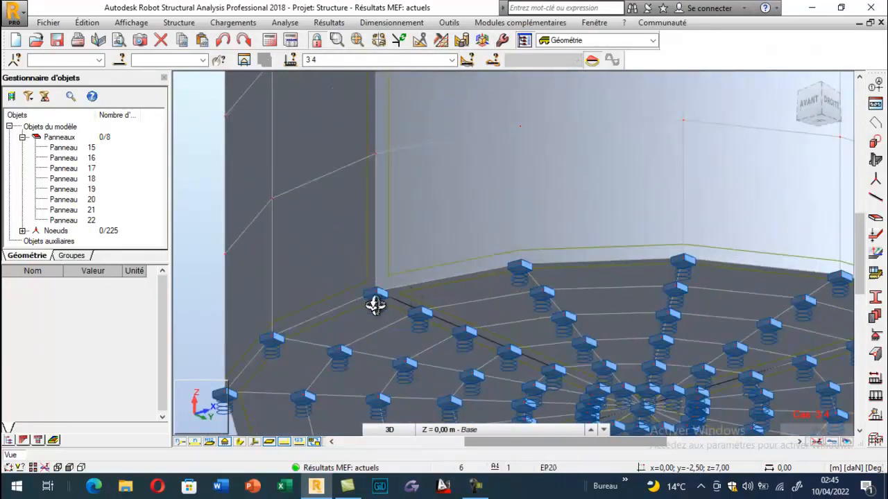
pyautogui.moveTo(377, 306); pyautogui.dragTo(403, 321)
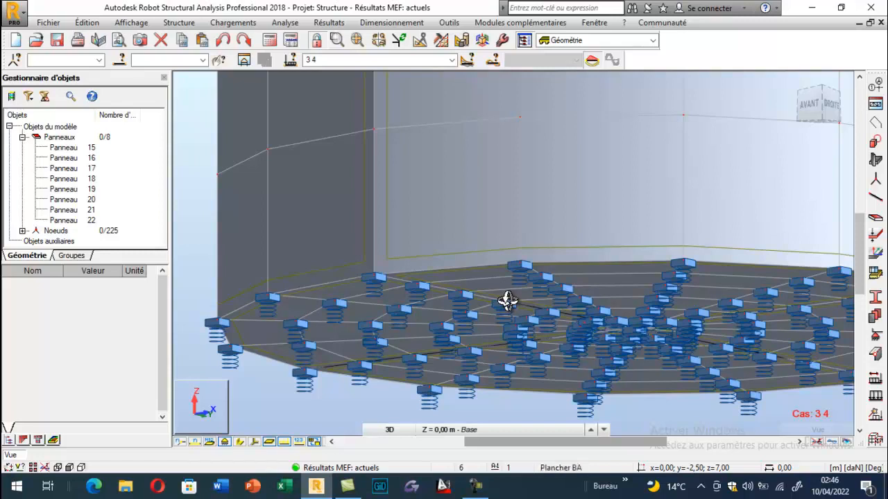
pyautogui.moveTo(482, 238); pyautogui.dragTo(550, 220)
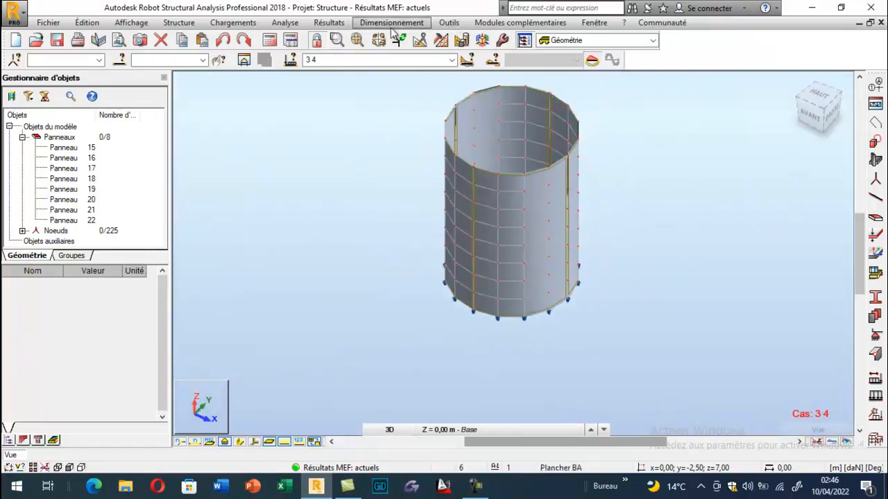
pyautogui.click(329, 22)
pyautogui.click(359, 95)
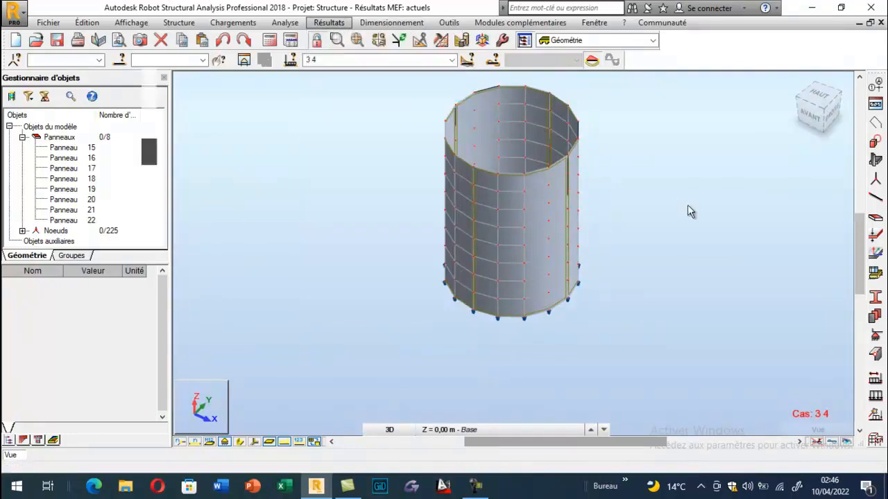
pyautogui.click(785, 188)
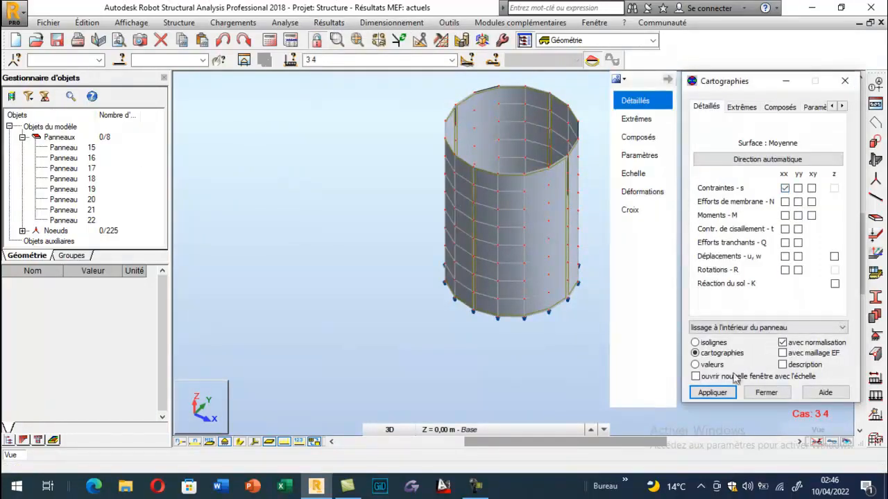
pyautogui.click(713, 393)
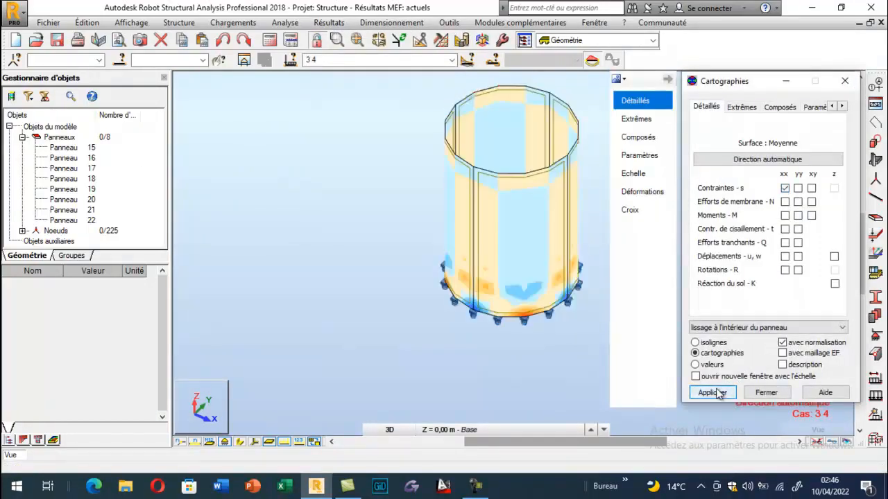
# - View the xx stress map for load case 3 (charge d'entretien) and for load case 2 (poids et poussée de l'eau)
pyautogui.click(452, 60)
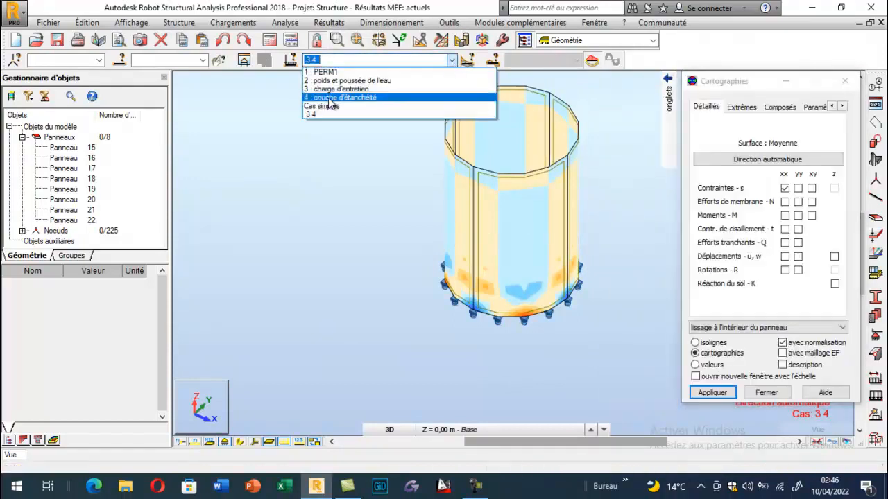
pyautogui.click(334, 94)
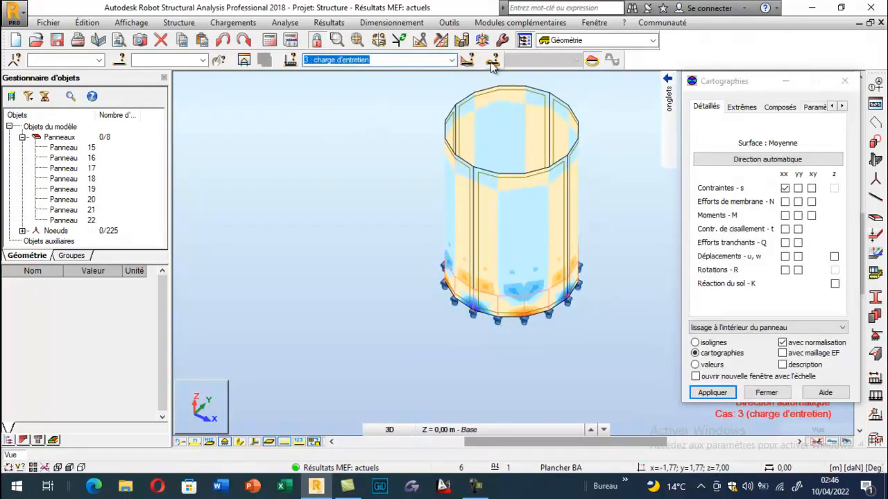
pyautogui.click(453, 60)
pyautogui.click(386, 81)
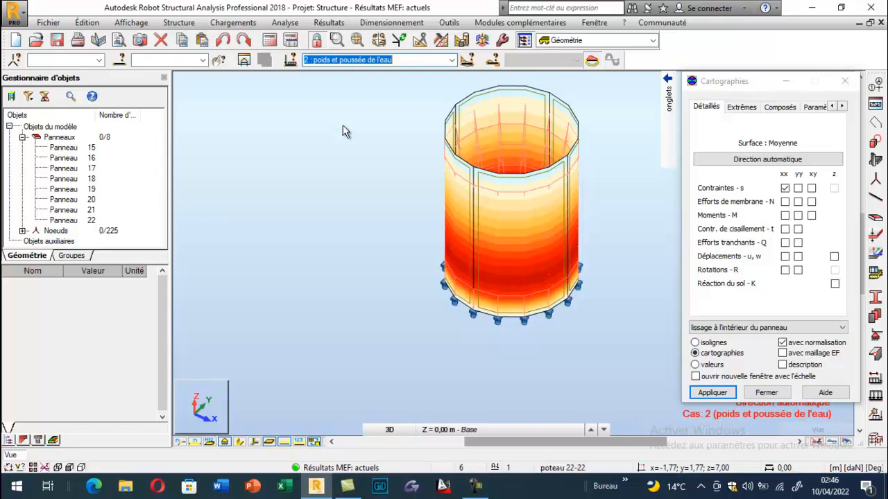
pyautogui.click(233, 22)
pyautogui.click(267, 65)
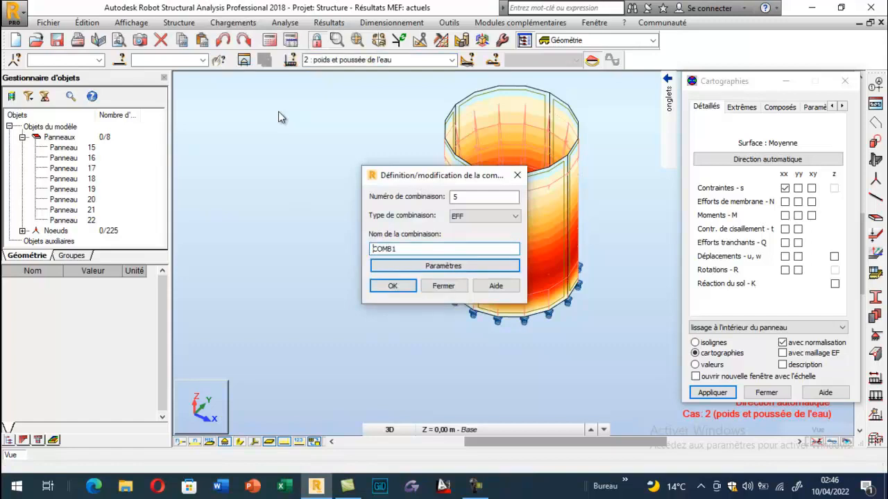
pyautogui.click(516, 175)
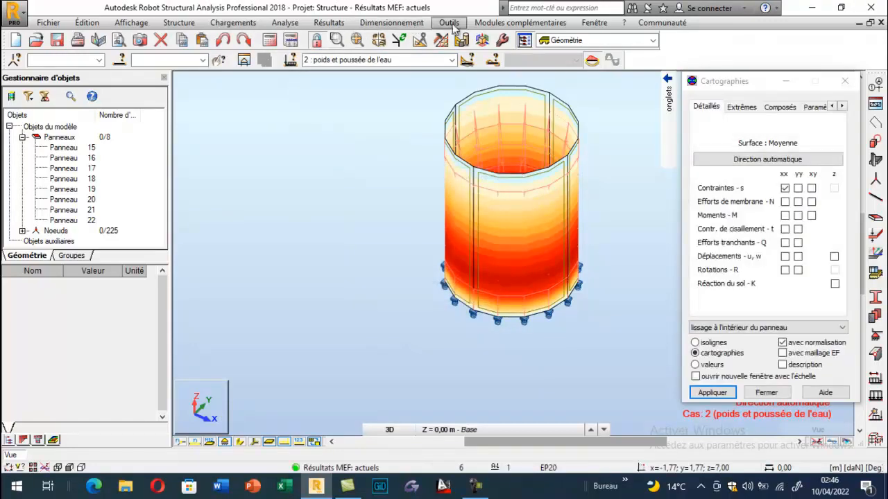
# - Set the load weighting code (Pondérations) to BAEL 91 in the job preferences and accept
pyautogui.click(450, 23)
pyautogui.click(458, 229)
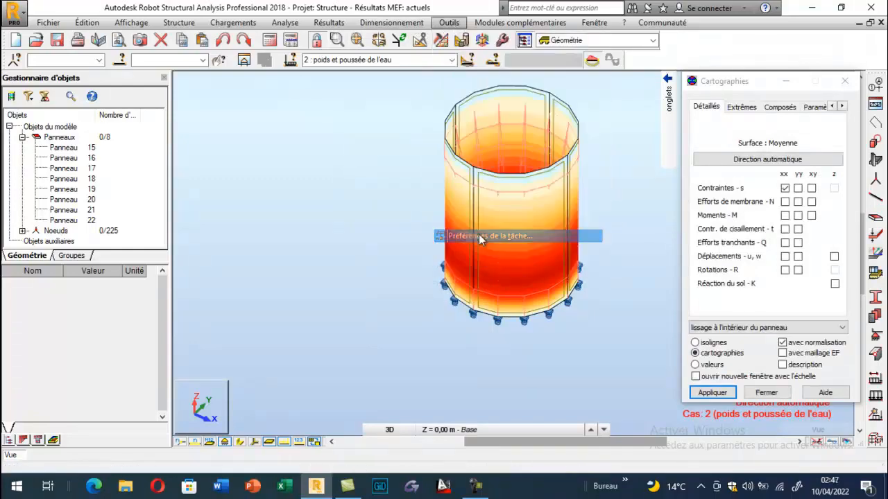
pyautogui.click(266, 205)
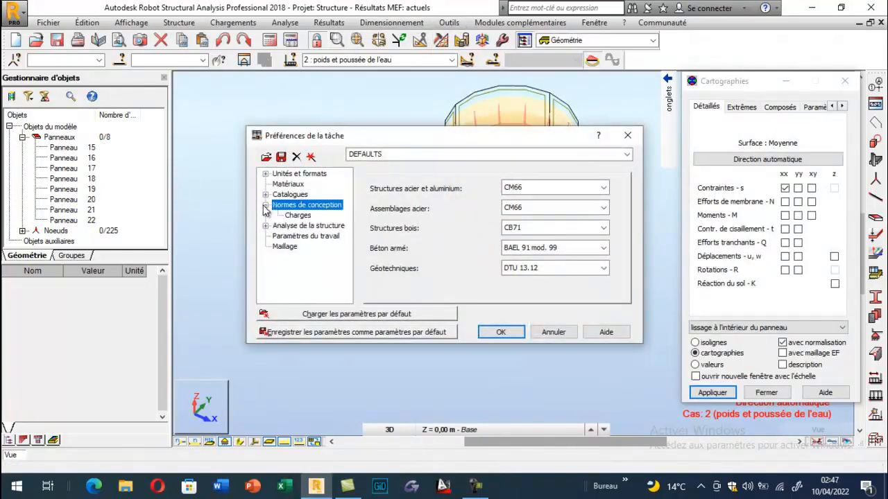
pyautogui.click(298, 216)
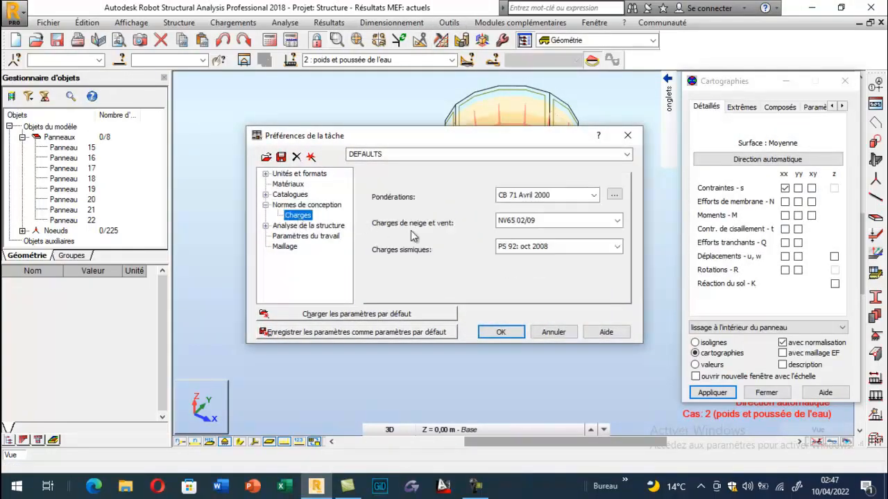
pyautogui.click(593, 196)
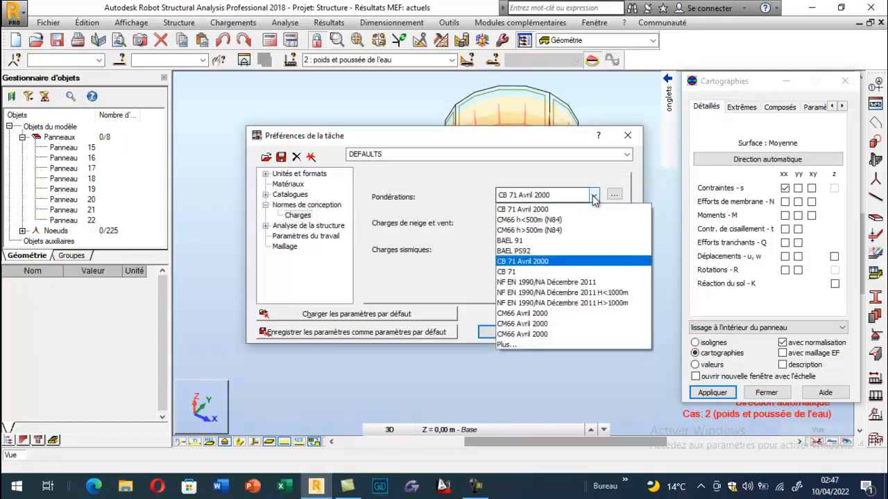
pyautogui.click(521, 242)
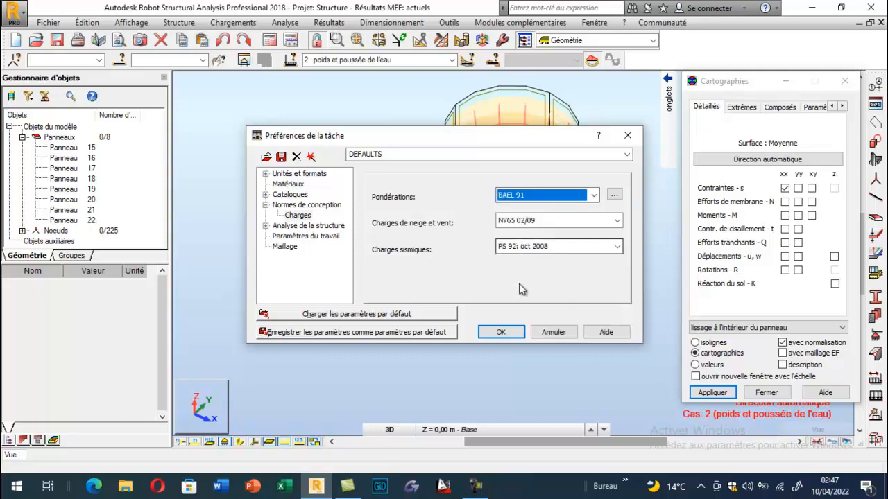
pyautogui.click(495, 333)
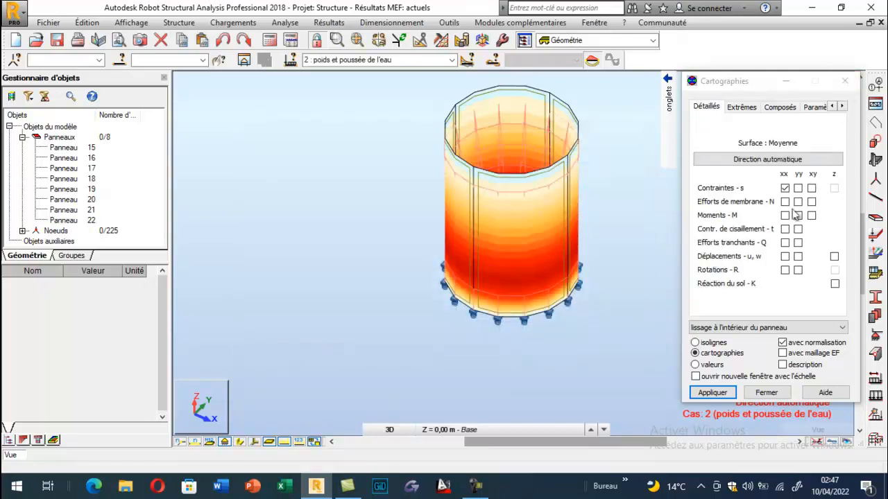
# - Turn off the xx stress (Contraintes - s) map on the tank panels and apply the change
pyautogui.click(784, 188)
pyautogui.click(843, 82)
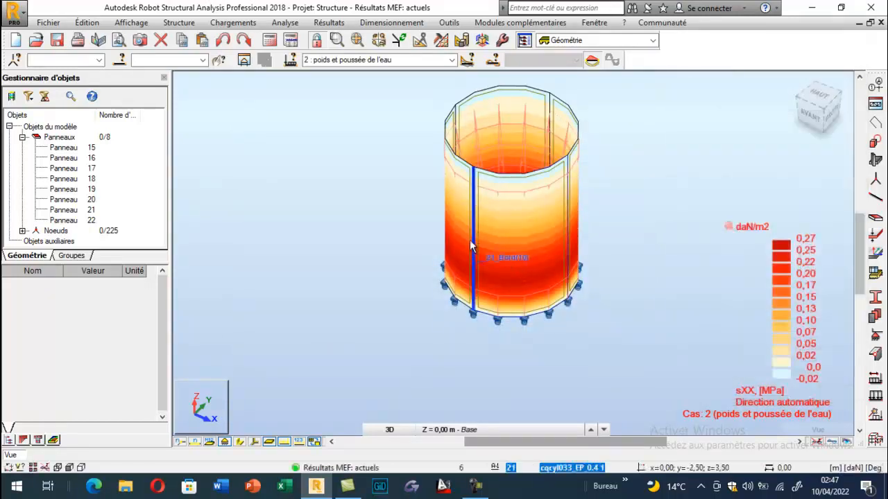
pyautogui.click(329, 23)
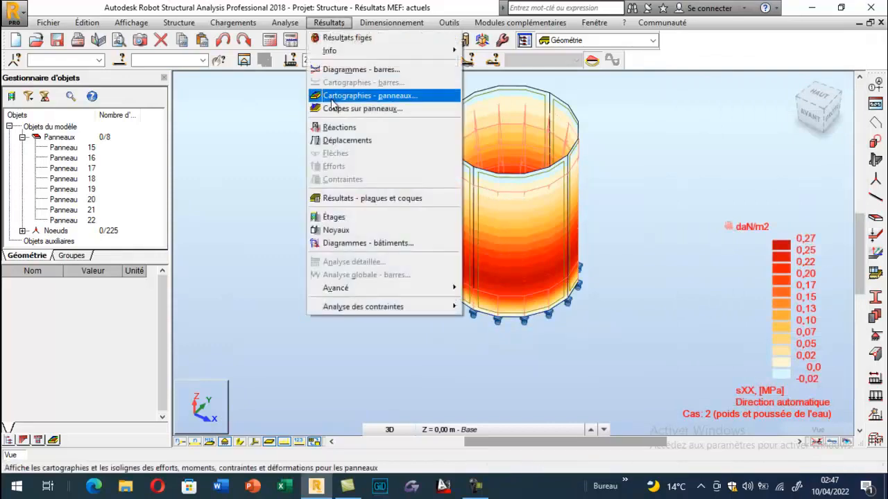
pyautogui.click(337, 95)
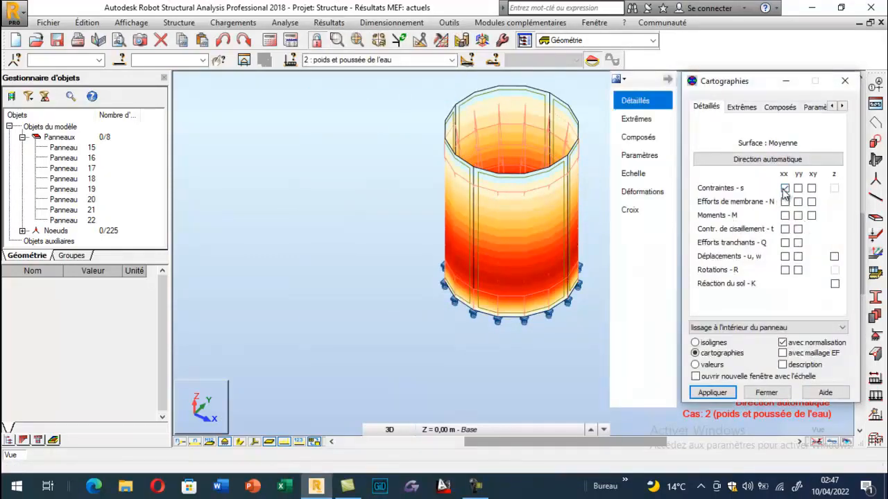
pyautogui.click(785, 188)
pyautogui.click(712, 393)
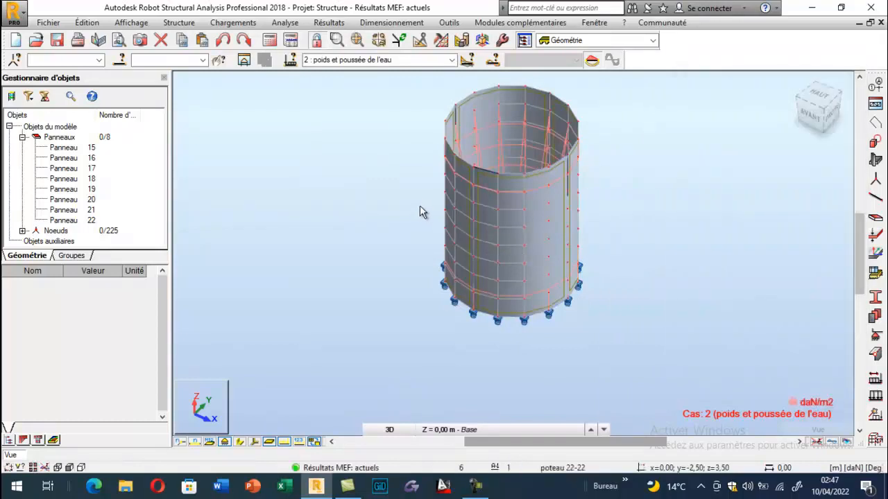
pyautogui.click(233, 23)
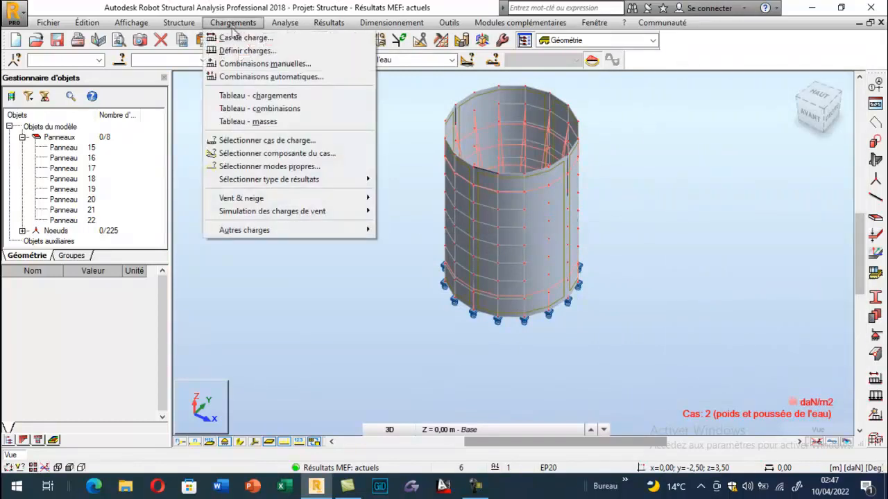
pyautogui.click(254, 65)
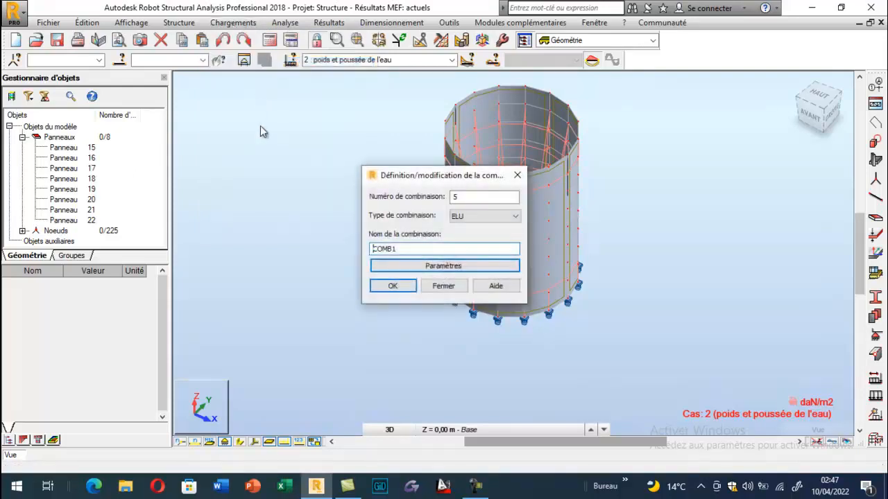
pyautogui.click(517, 174)
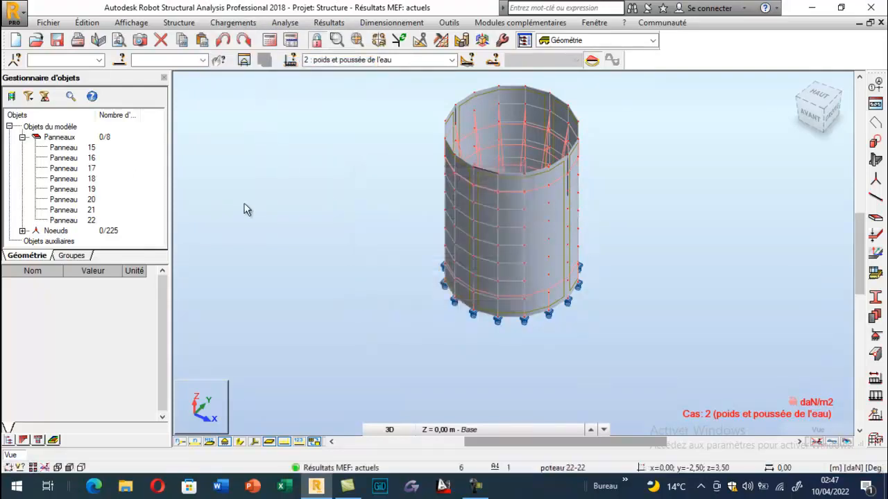
pyautogui.click(416, 60)
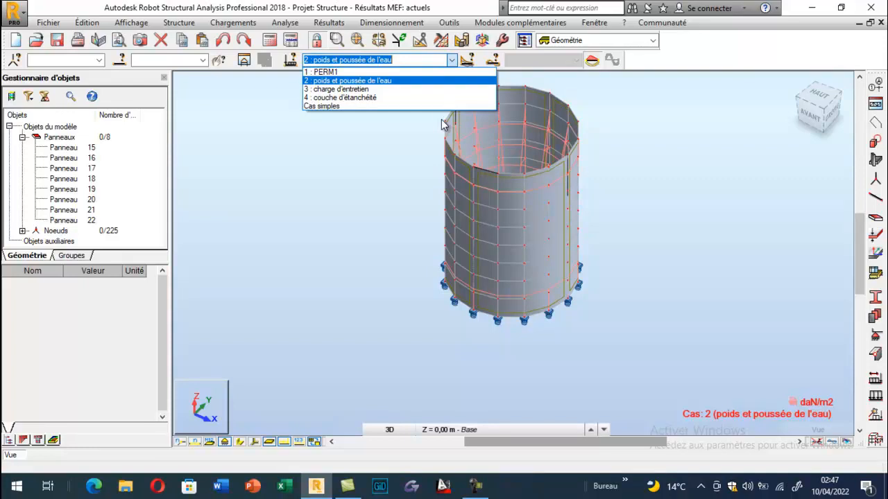
pyautogui.click(299, 206)
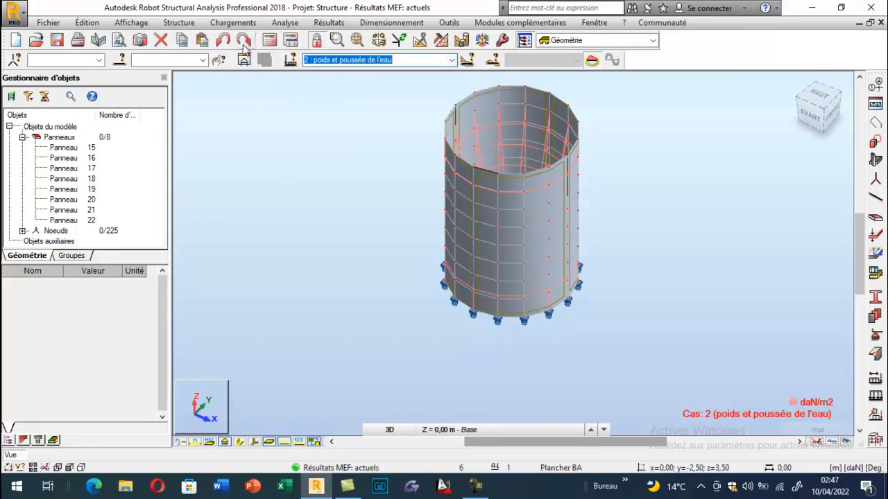
pyautogui.click(131, 22)
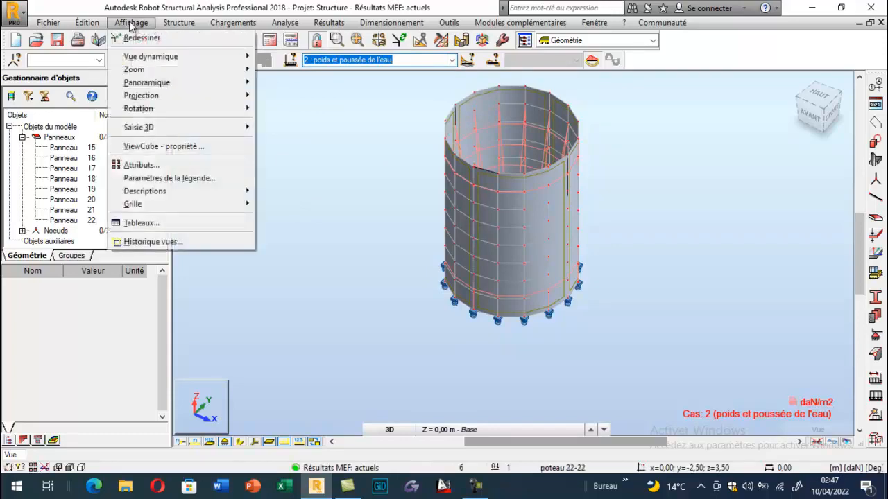
# - Create manual combination number 5 of type ELU and accept the modification of the structure database
pyautogui.click(323, 24)
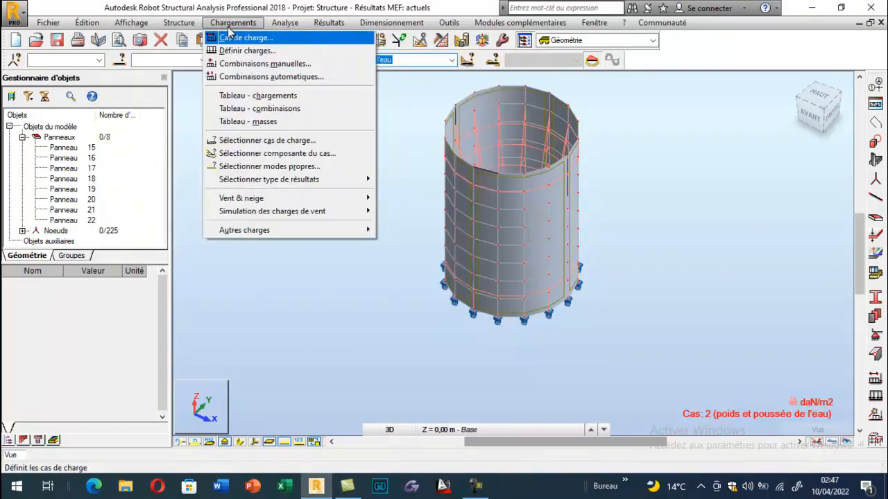
pyautogui.click(244, 61)
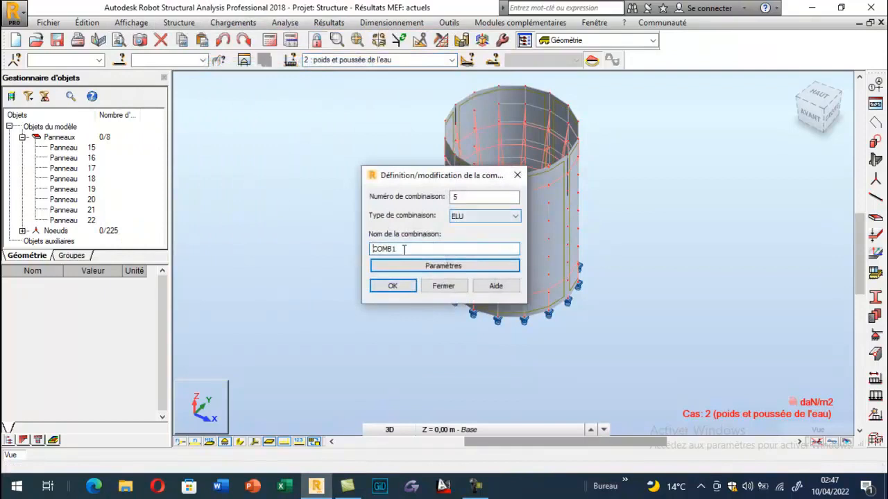
pyautogui.click(393, 286)
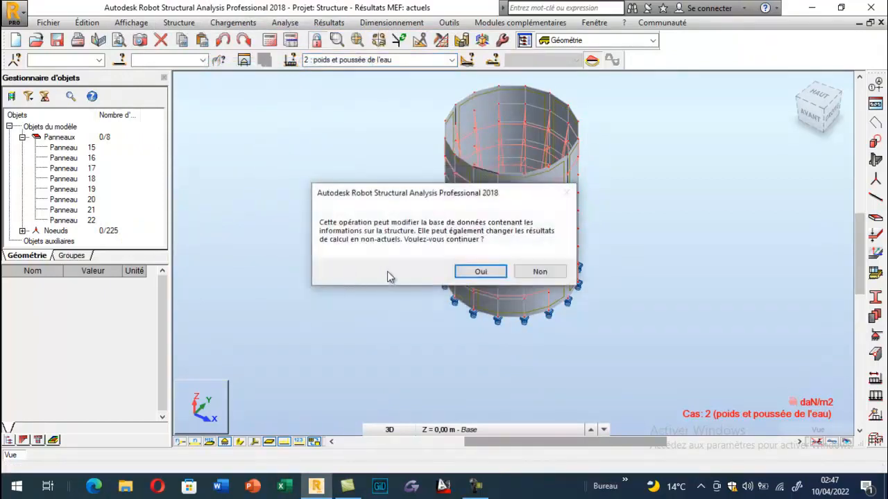
pyautogui.click(479, 271)
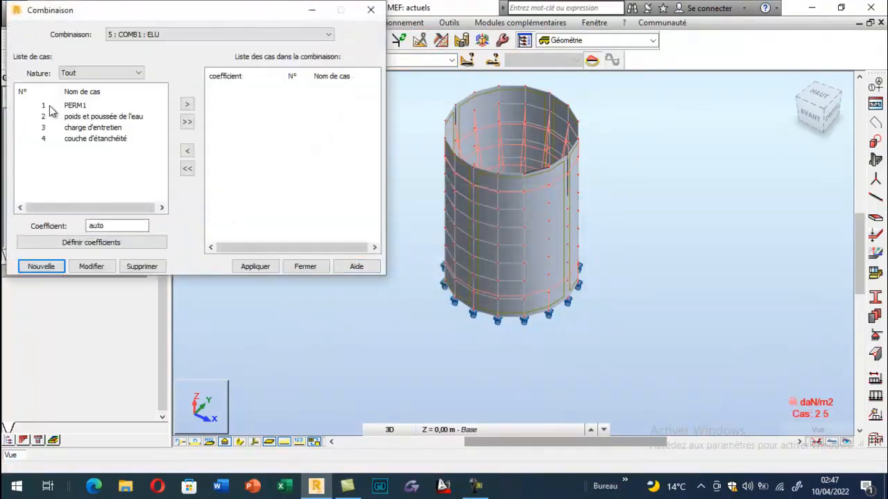
# - Add PERM1, couche d'étanchéité and poids et poussée de l'eau to the ELU combination with automatic coefficients, and apply it
pyautogui.click(44, 105)
pyautogui.click(187, 105)
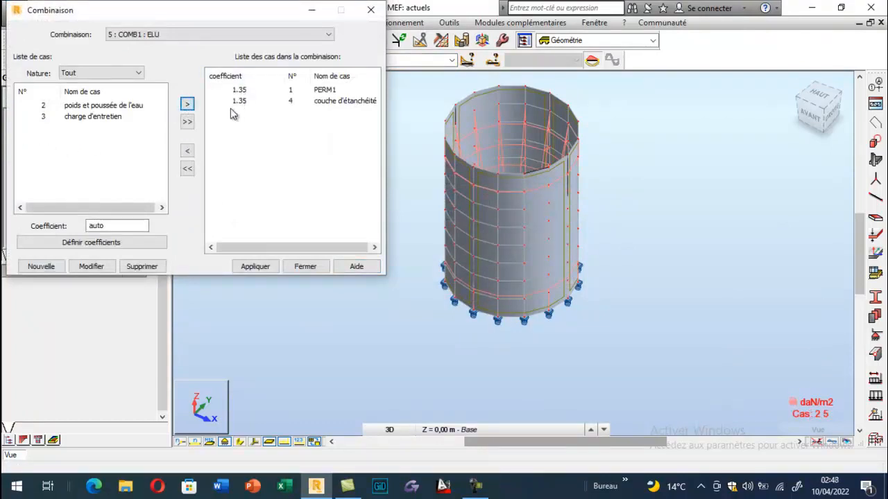
pyautogui.click(43, 105)
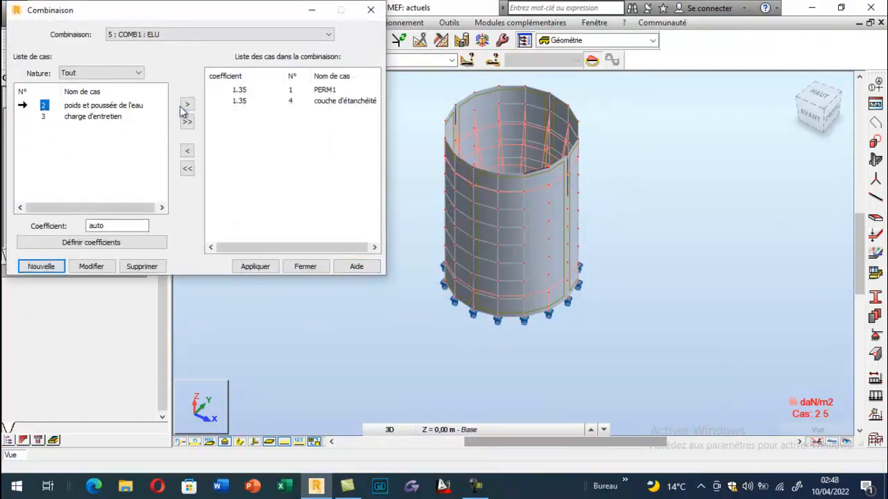
pyautogui.click(187, 104)
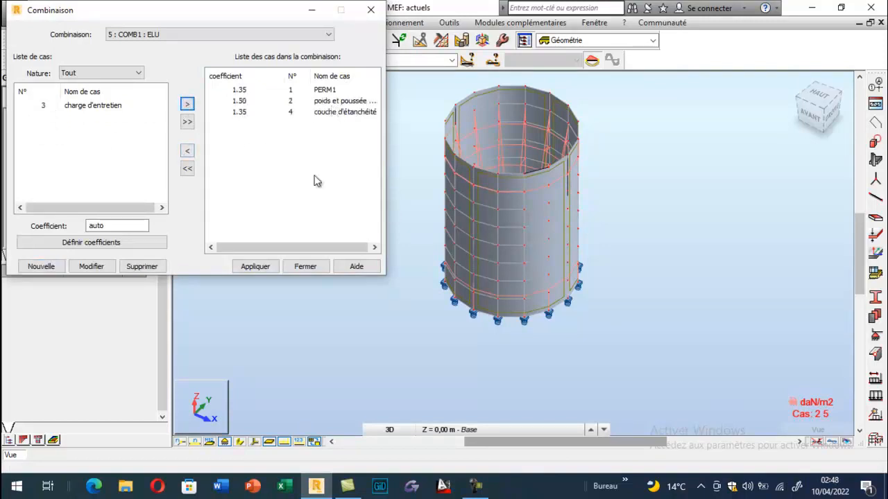
pyautogui.click(251, 270)
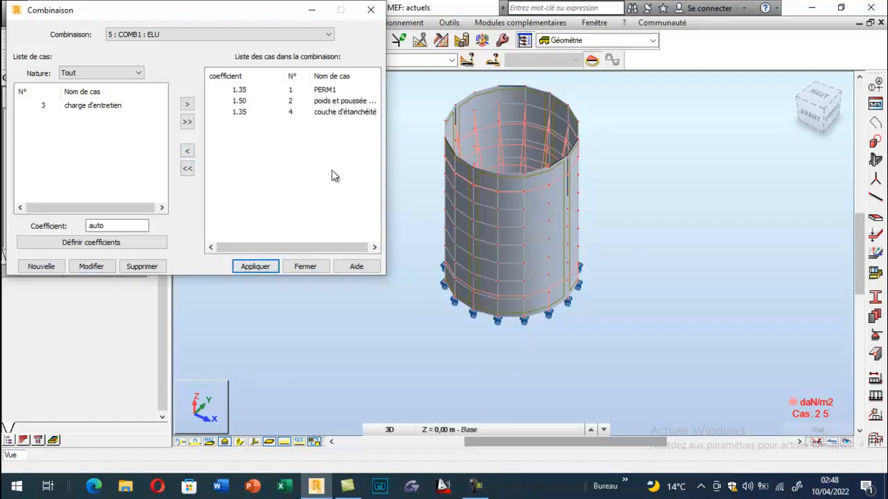
# - Create and apply ELU combination number 6 from PERM1, couche d'étanchéité and charge d'entretien with automatic coefficients, and close the combination definition
pyautogui.click(53, 270)
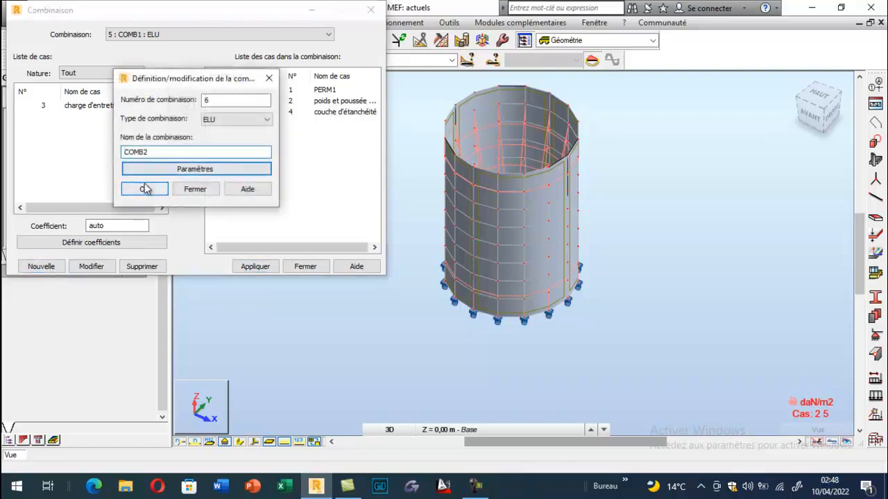
pyautogui.click(144, 189)
pyautogui.click(44, 106)
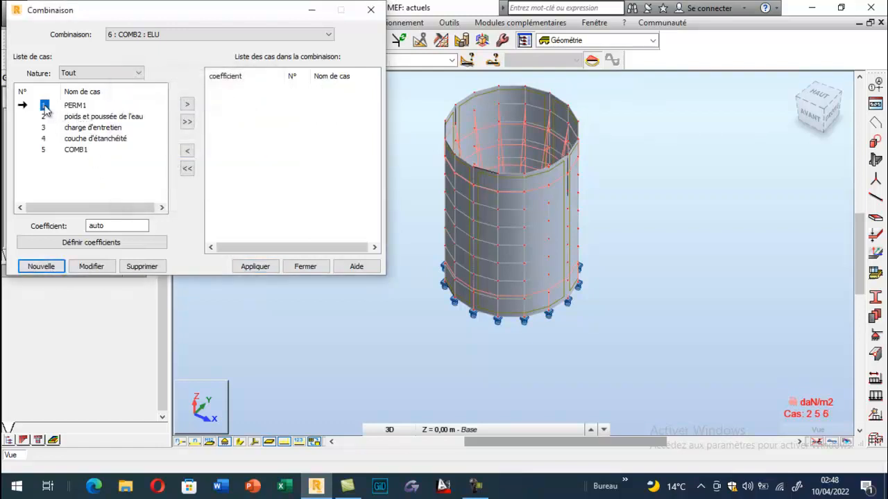
pyautogui.keyDown('ctrl'); pyautogui.click(43, 141); pyautogui.keyUp('ctrl')
pyautogui.click(186, 104)
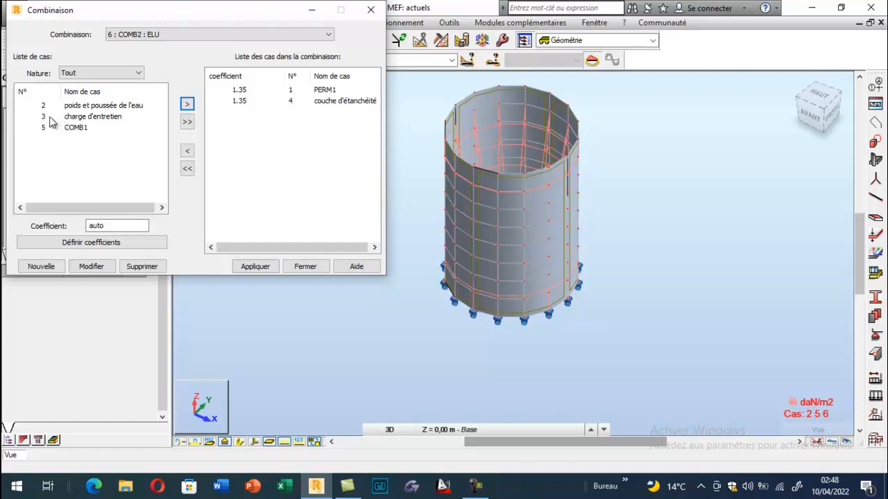
pyautogui.click(43, 118)
pyautogui.click(187, 104)
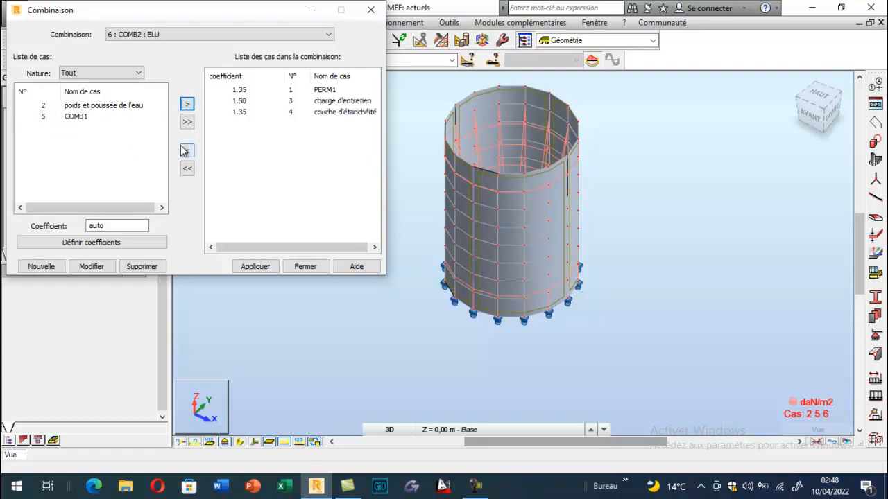
pyautogui.click(254, 266)
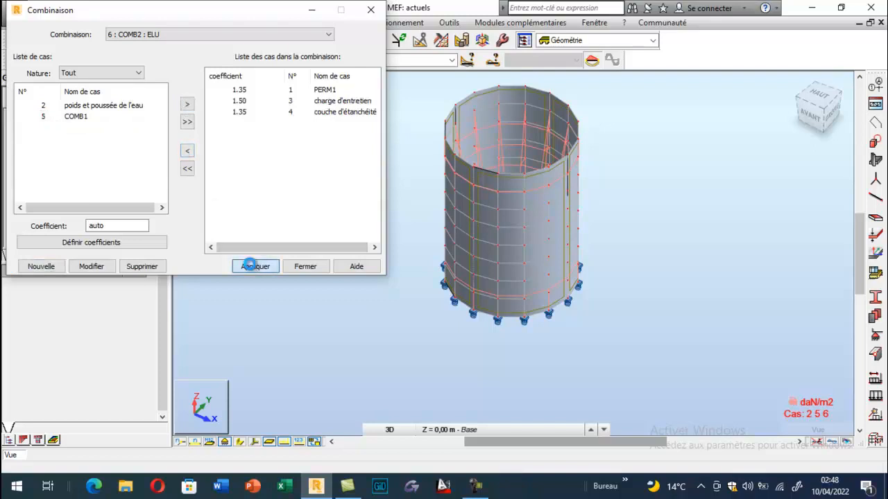
pyautogui.click(300, 267)
# - Display load combination COMB1 on the tank, switch to COMB2 for comparison, and return to COMB1
pyautogui.click(378, 59)
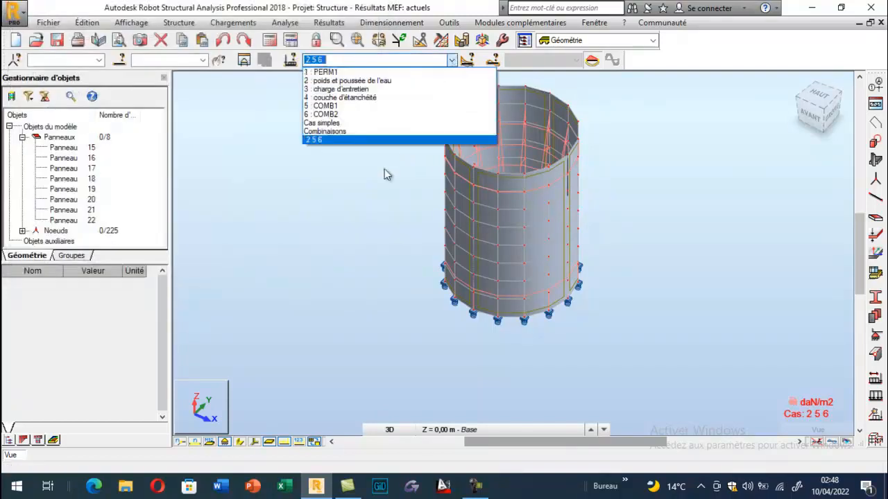
pyautogui.click(339, 121)
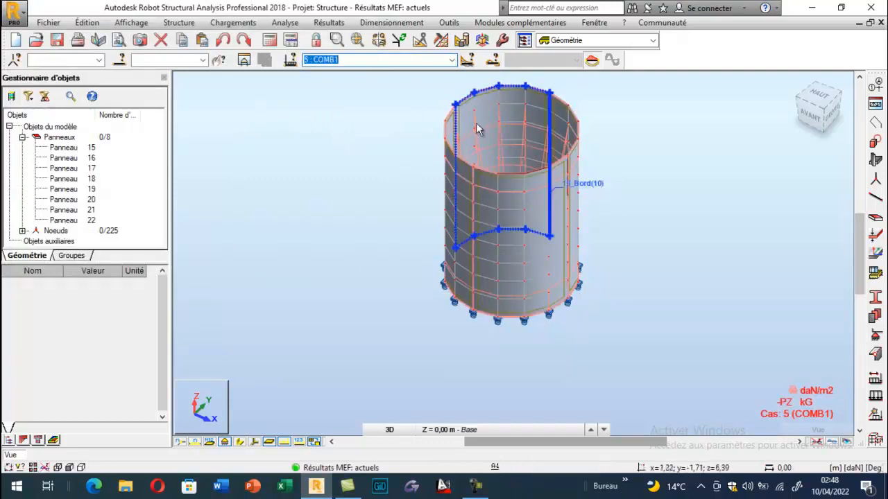
pyautogui.click(453, 61)
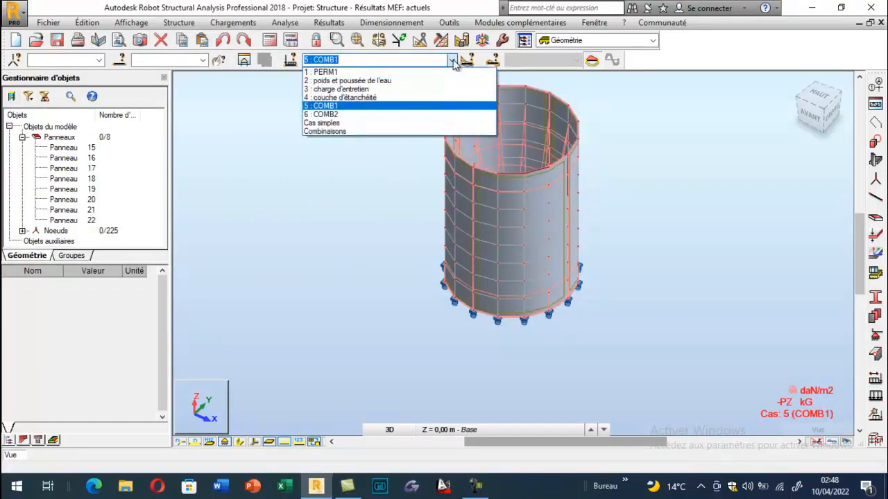
pyautogui.click(350, 114)
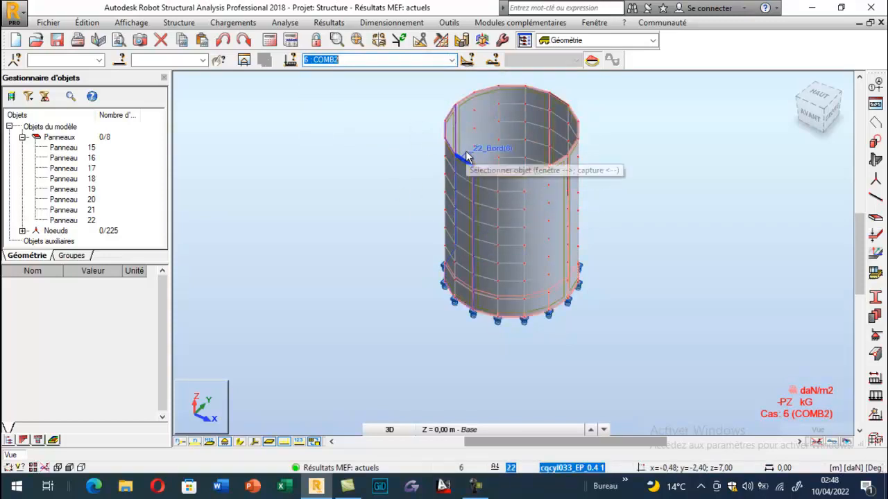
pyautogui.click(451, 61)
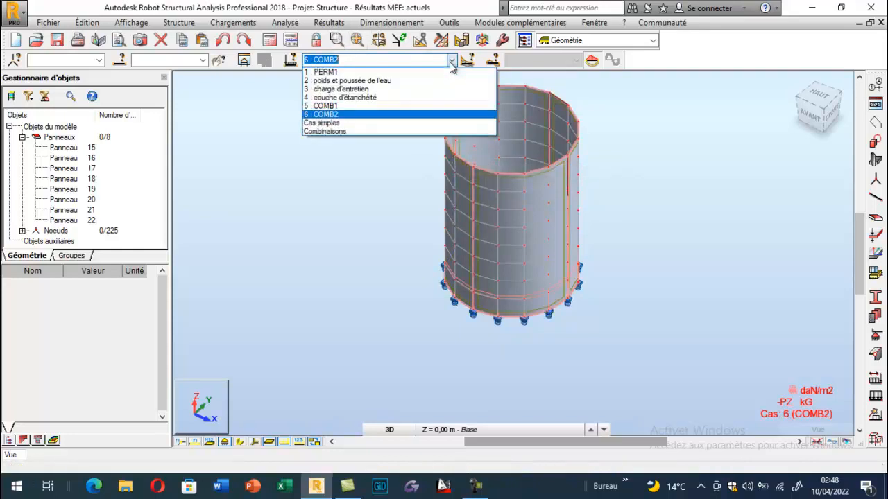
pyautogui.click(344, 108)
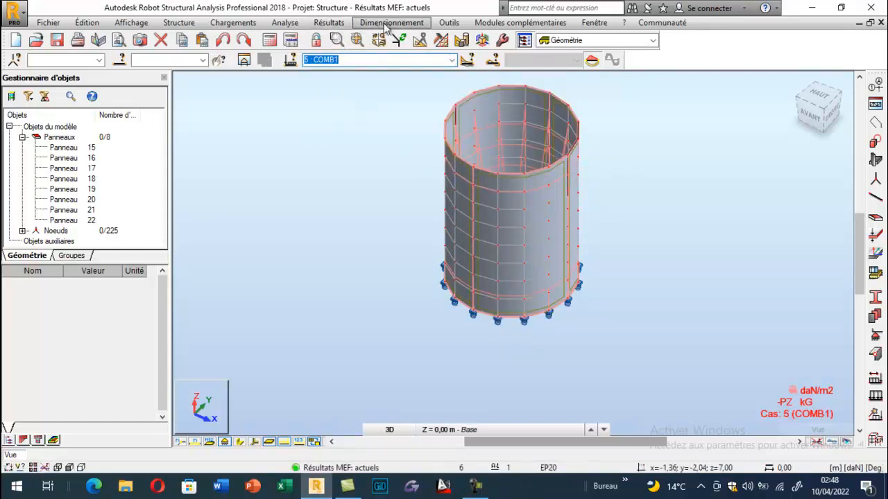
# - Recalculate the tank structure with its load combinations and close the calculation messages
pyautogui.click(329, 23)
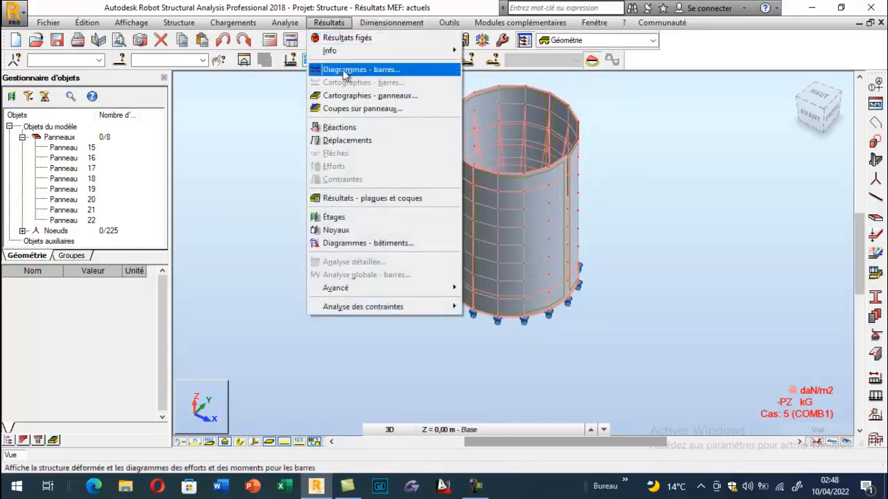
pyautogui.click(282, 94)
pyautogui.click(272, 42)
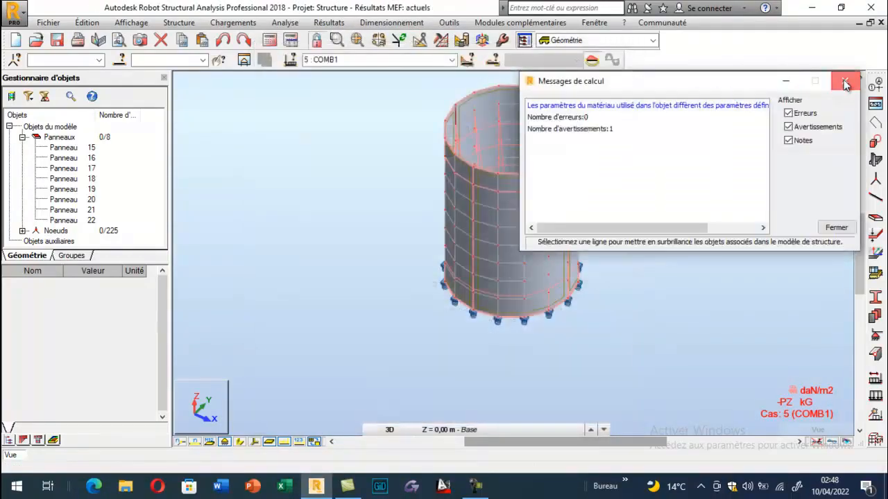
pyautogui.click(845, 82)
# - Apply the xx stress (Contraintes - s) map to the tank panels for COMB1 and inspect it
pyautogui.click(329, 22)
pyautogui.click(347, 97)
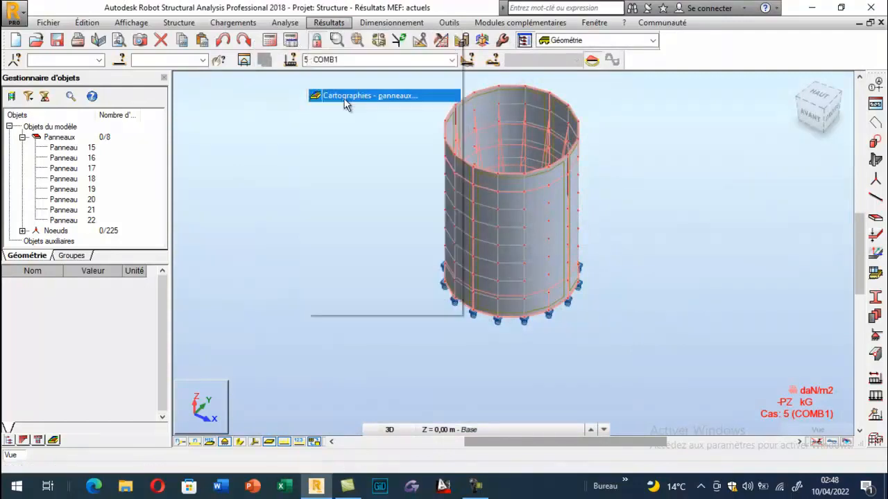
pyautogui.click(784, 188)
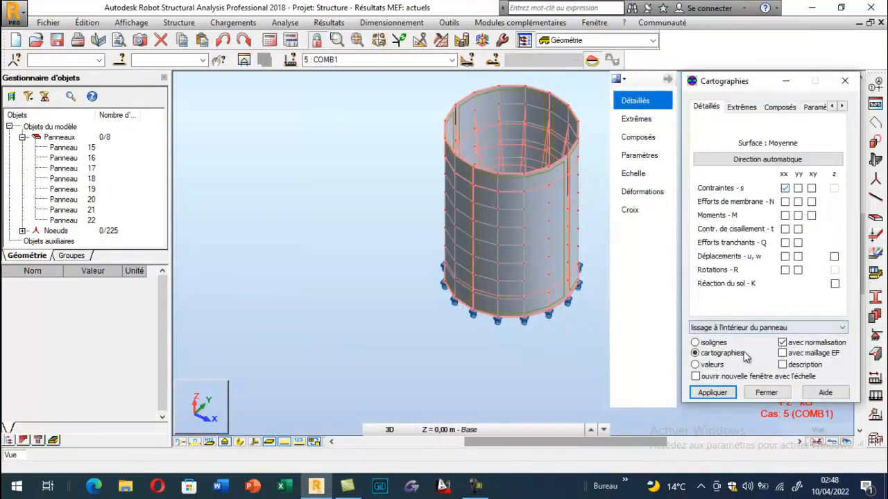
pyautogui.click(714, 393)
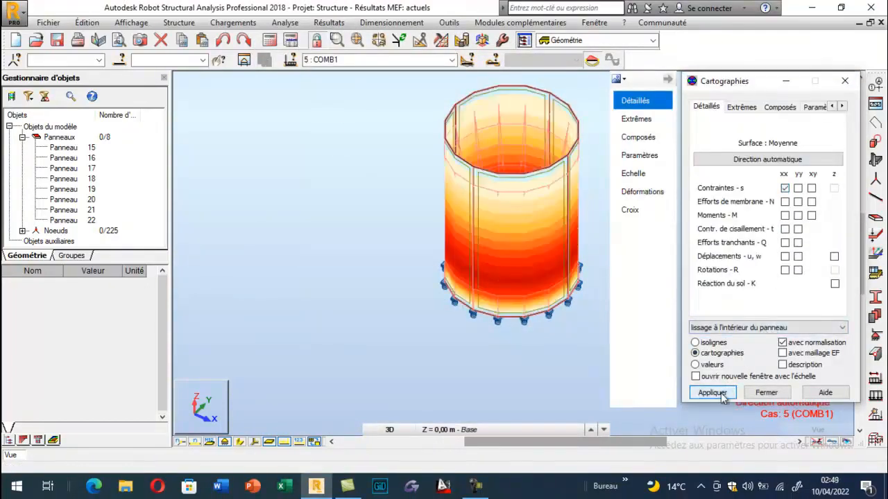
pyautogui.scroll(-4, 301, 212)
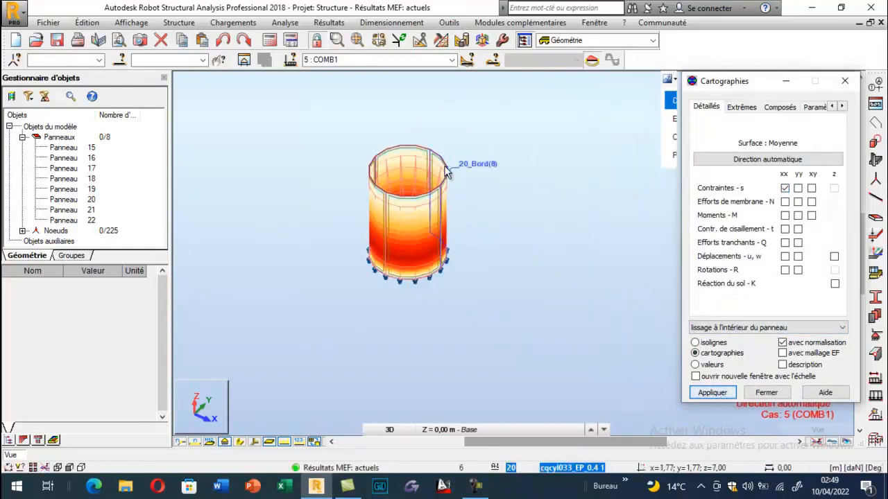
pyautogui.scroll(5, 447, 170)
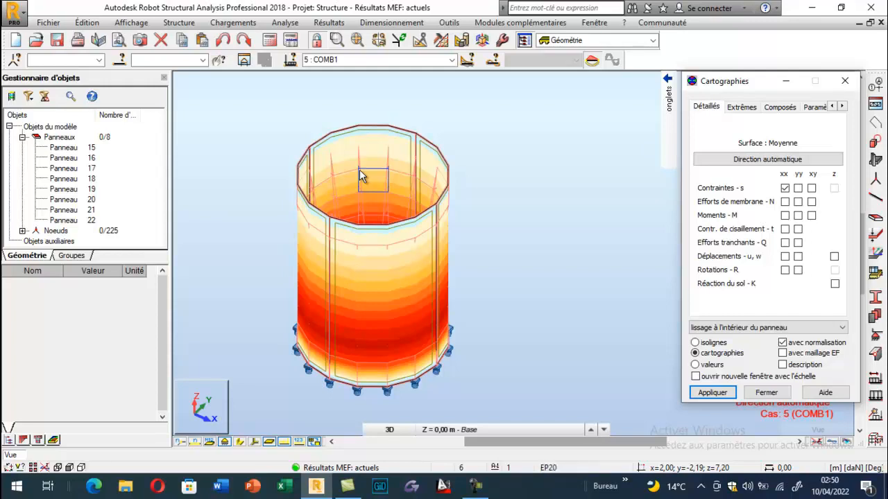
# - Turn off the xx stress map on the tank panels and close the map settings
pyautogui.click(876, 396)
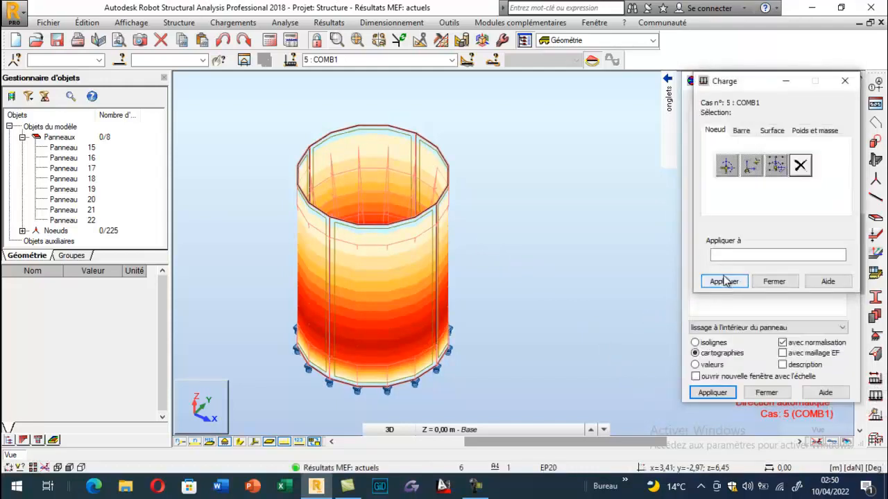
pyautogui.click(845, 81)
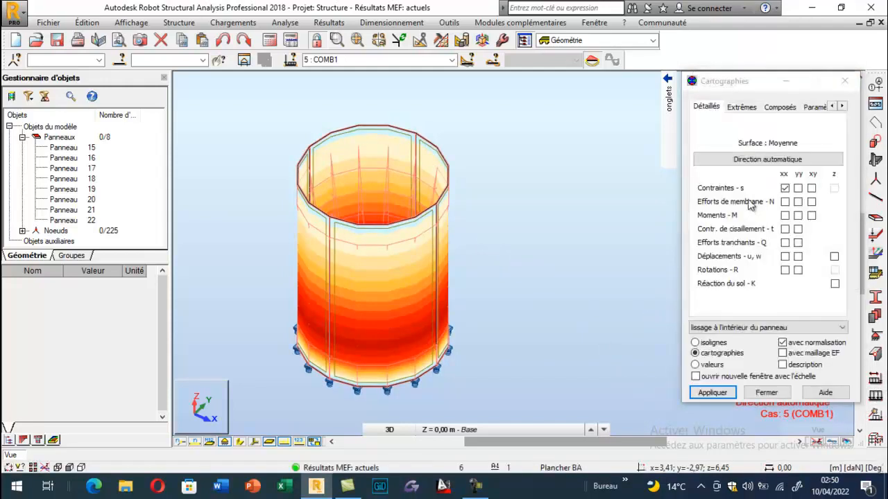
pyautogui.click(712, 393)
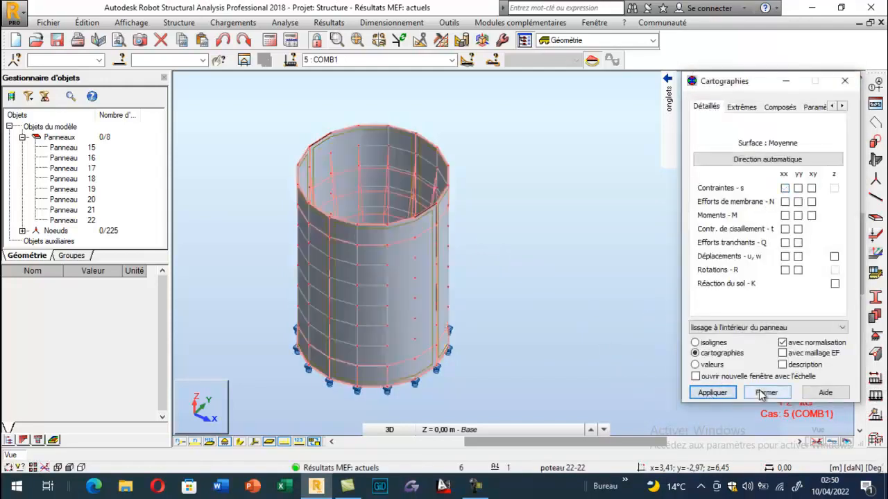
pyautogui.click(766, 393)
# - Check the available surface load types, close the load definition, and open the soil load calculator (Charges par sol)
pyautogui.click(875, 392)
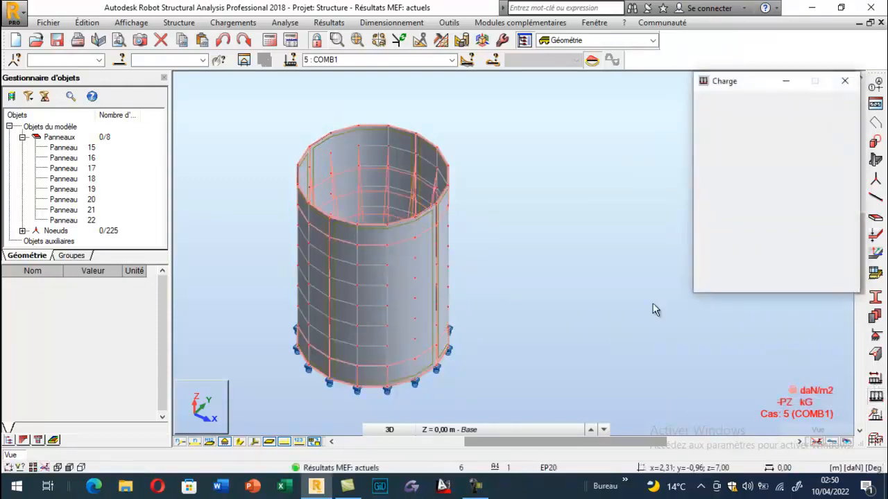
pyautogui.click(778, 133)
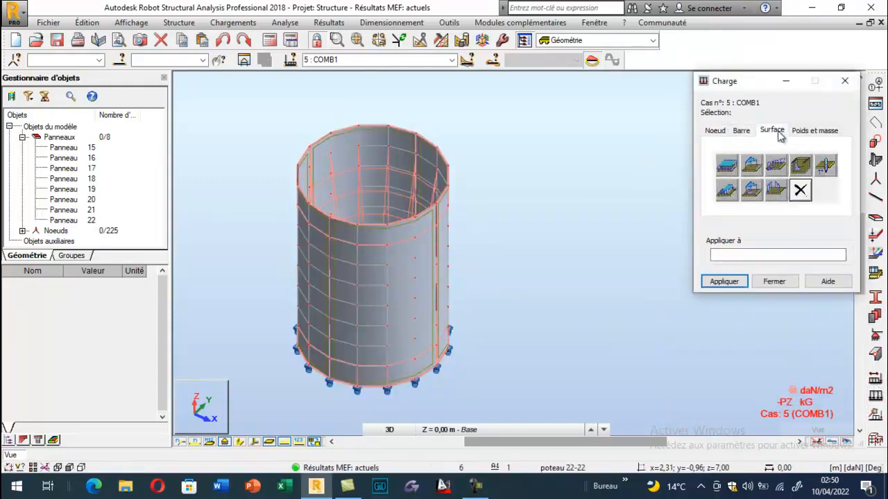
pyautogui.click(844, 80)
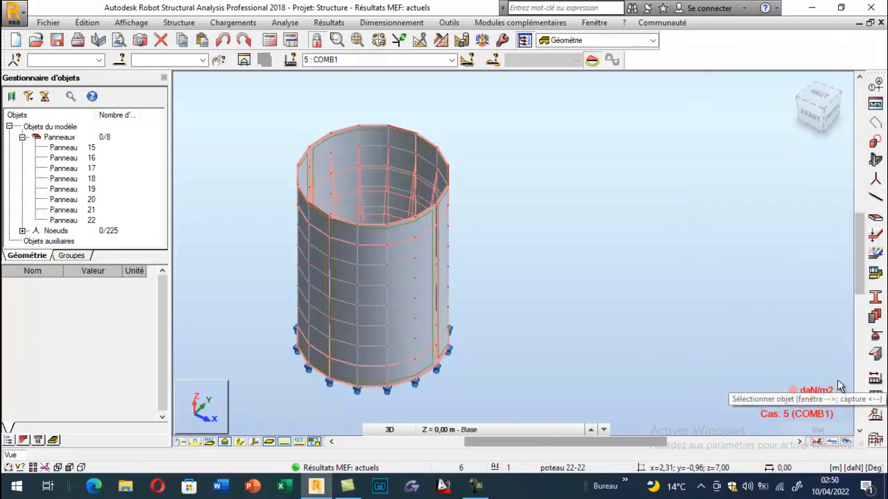
pyautogui.click(877, 418)
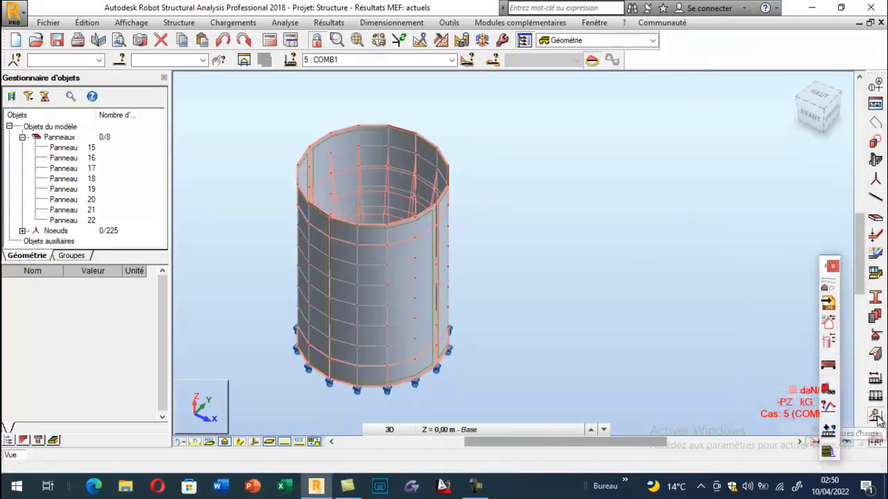
pyautogui.click(829, 453)
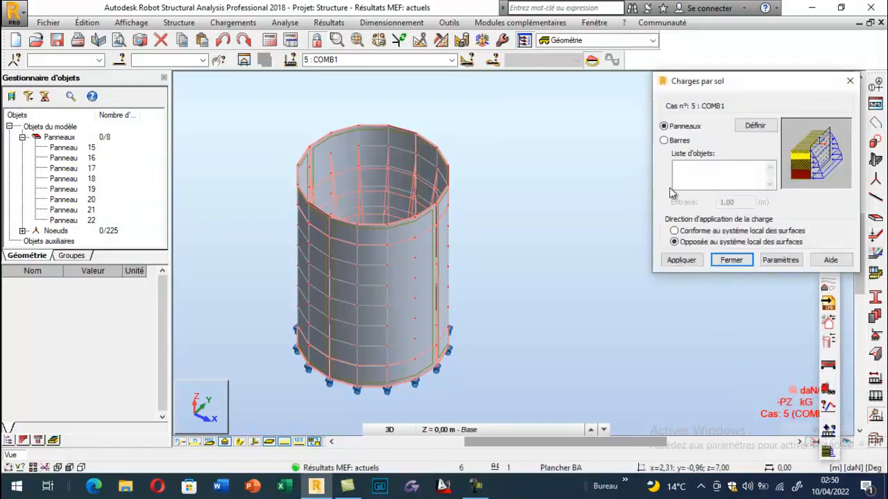